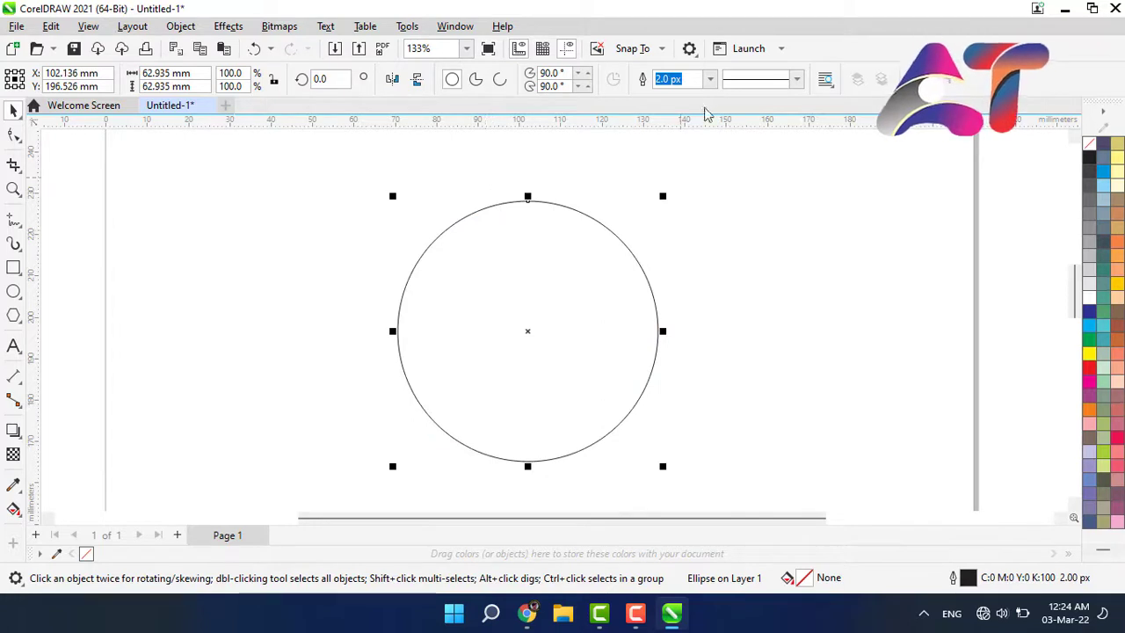
Set the circle's outline width to 8 px.
click(710, 79)
click(677, 173)
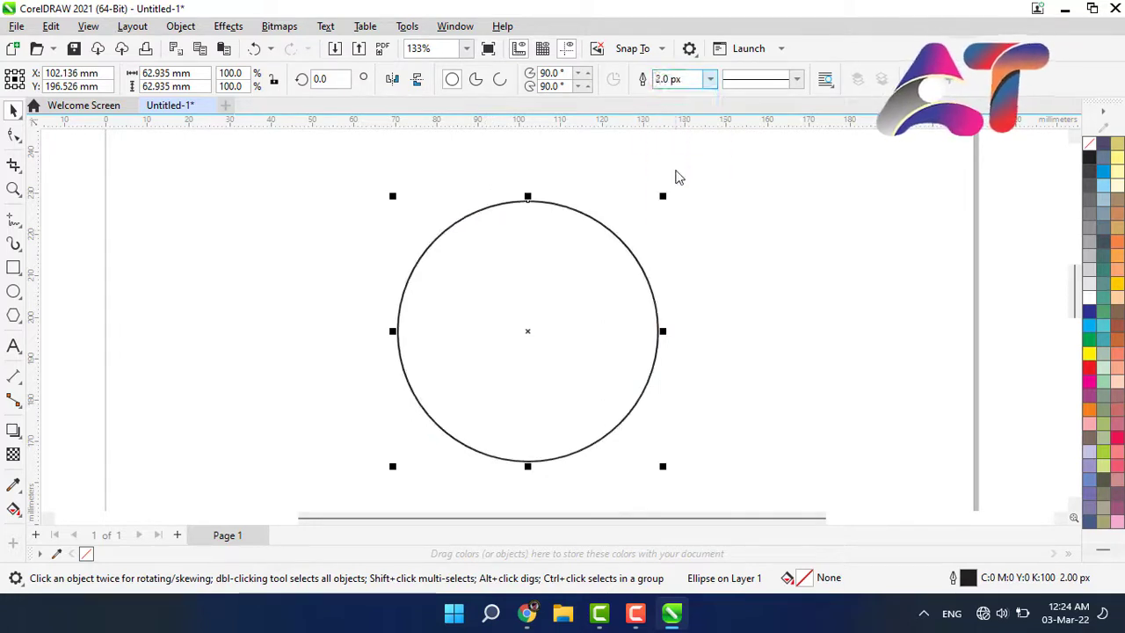
click(710, 80)
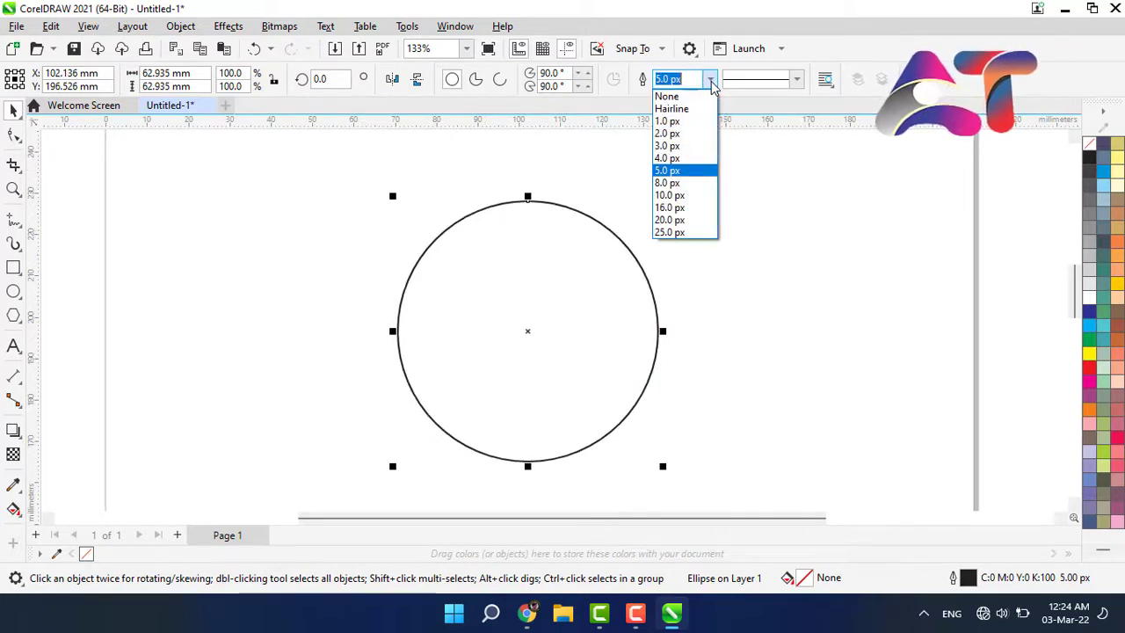
click(670, 183)
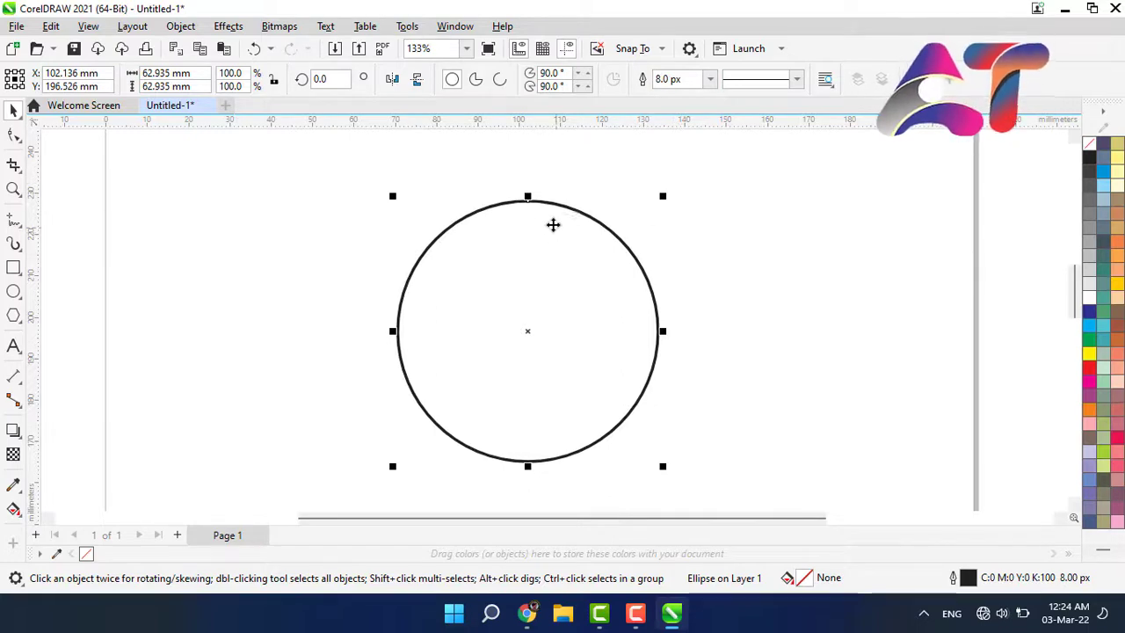
Enlarge the circle proportionally to about 66.3 mm in diameter and deselect it.
drag(392, 199, 378, 184)
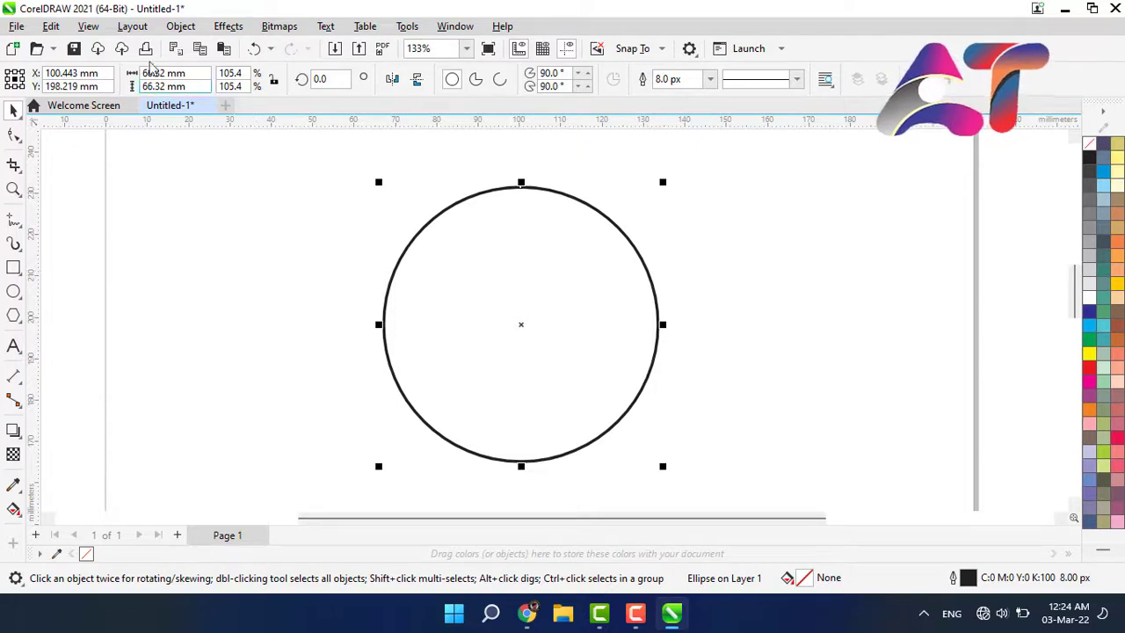
drag(185, 76, 131, 81)
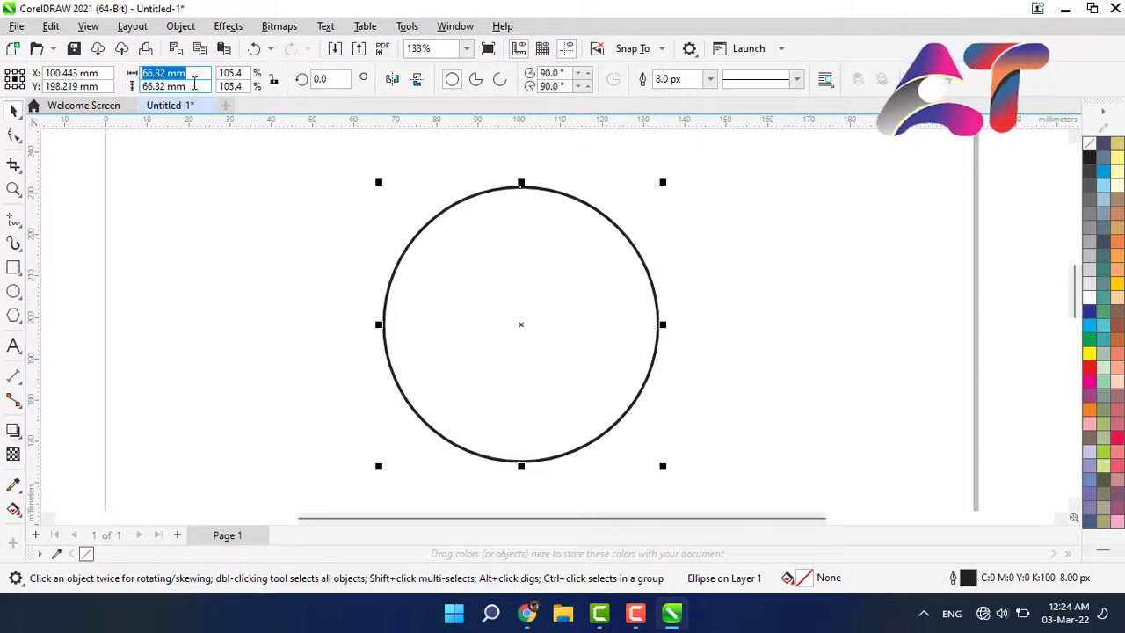
click(271, 254)
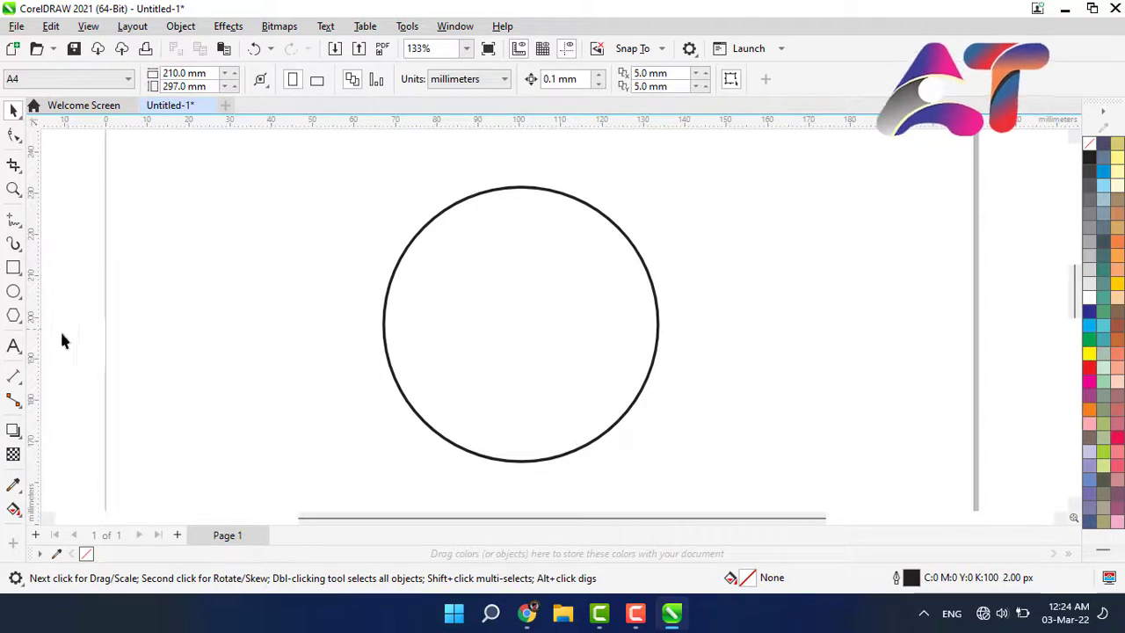
Add the artistic text "TECHNICAL COMPUTER CENTER" in 24 pt Arial across the upper part of the circle.
click(13, 345)
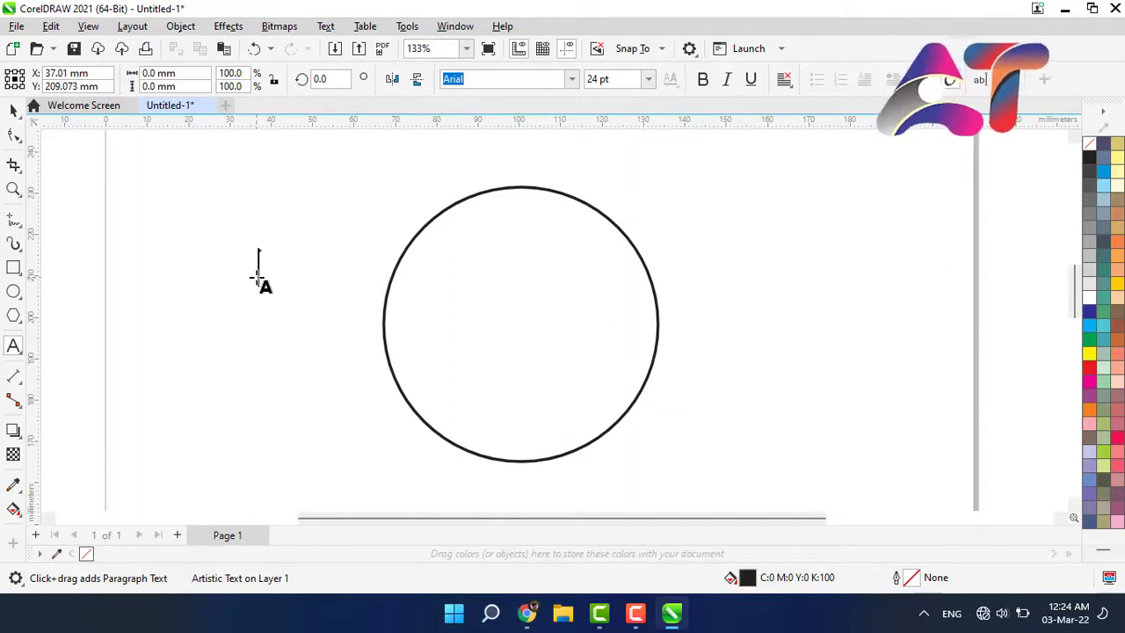
text(TEC)
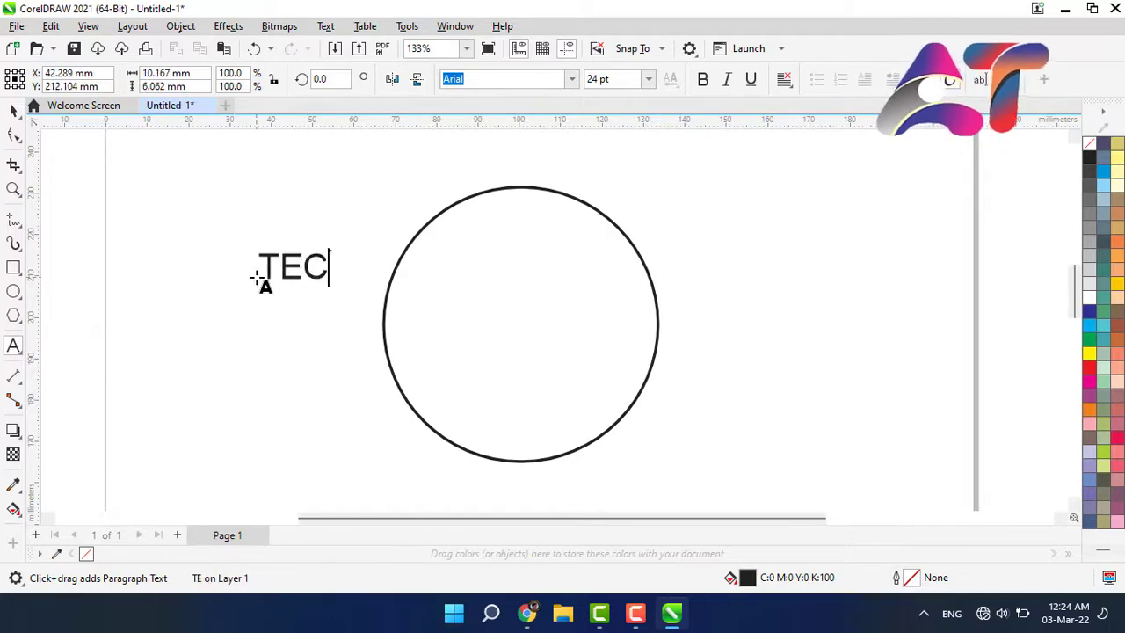
text(HNI)
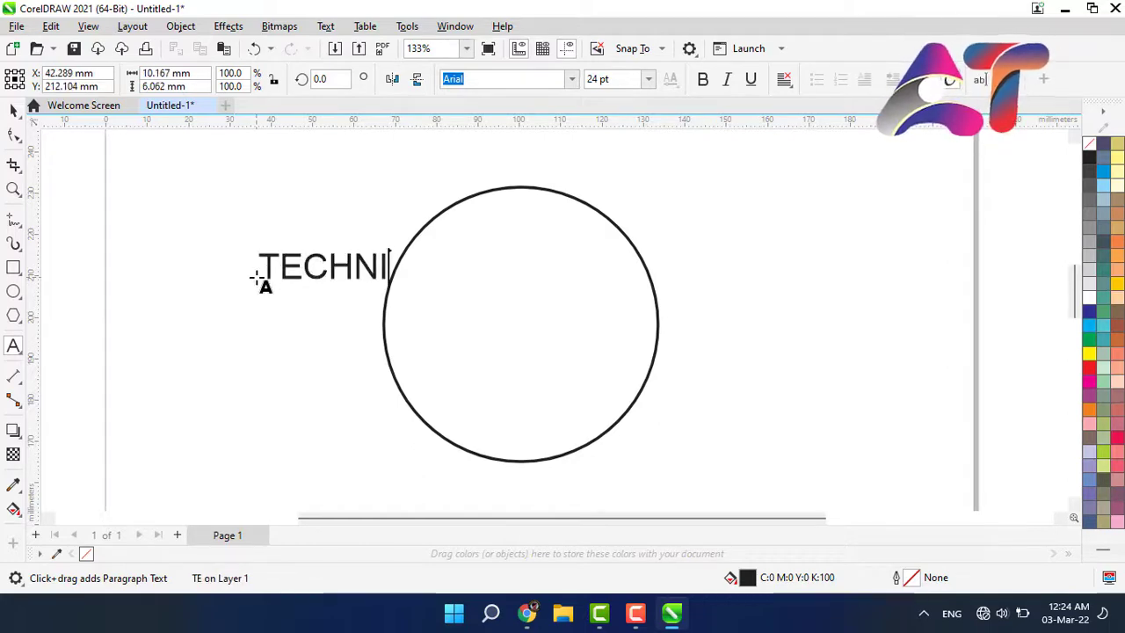
text(CAL COMP)
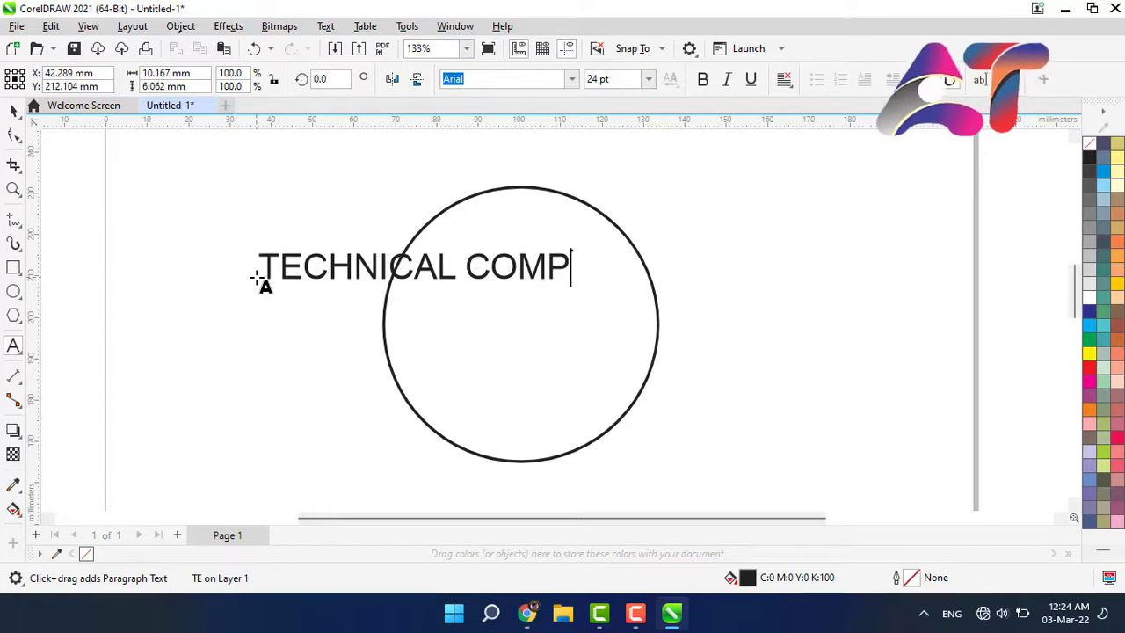
text(UTER)
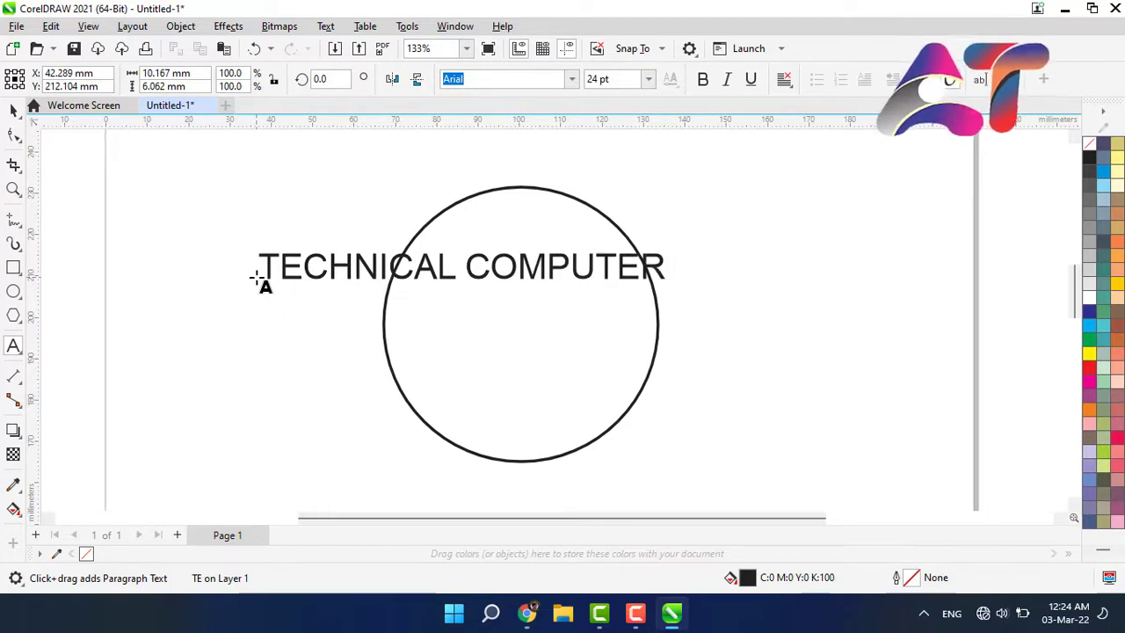
text( CENTER)
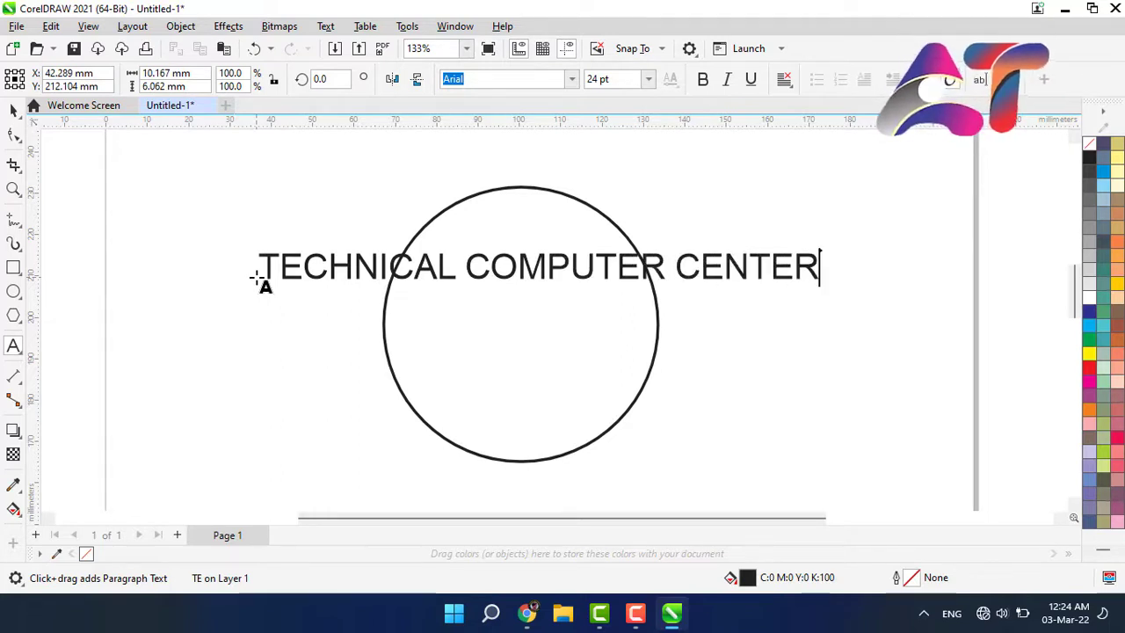
click(13, 110)
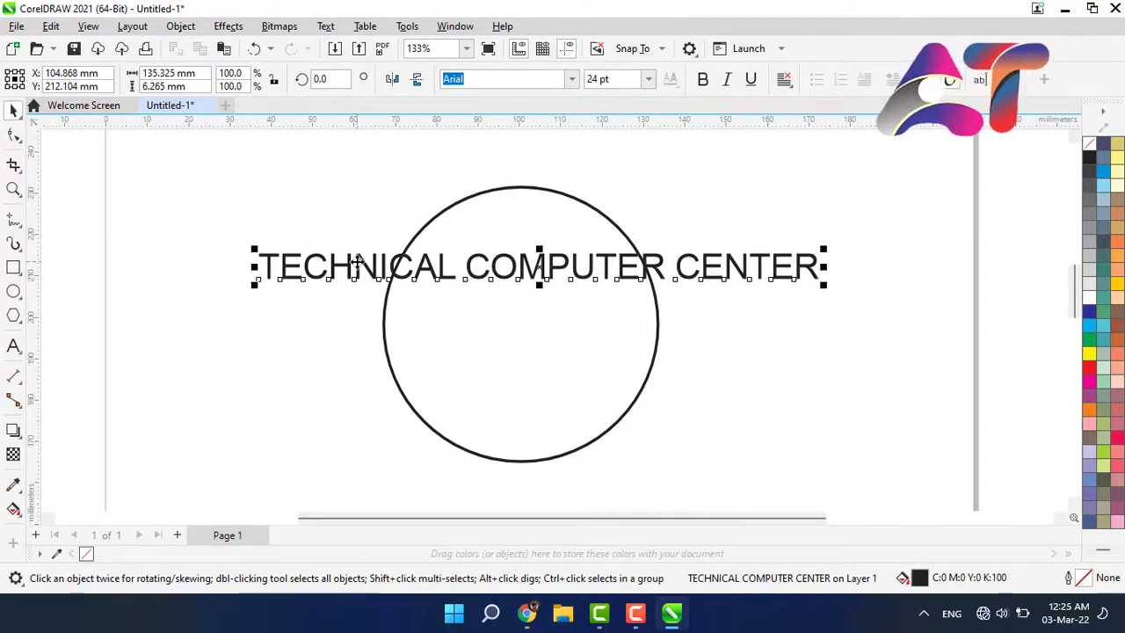
Move the text to the circle's upper edge and fit it to the circle as a path.
drag(356, 261, 381, 176)
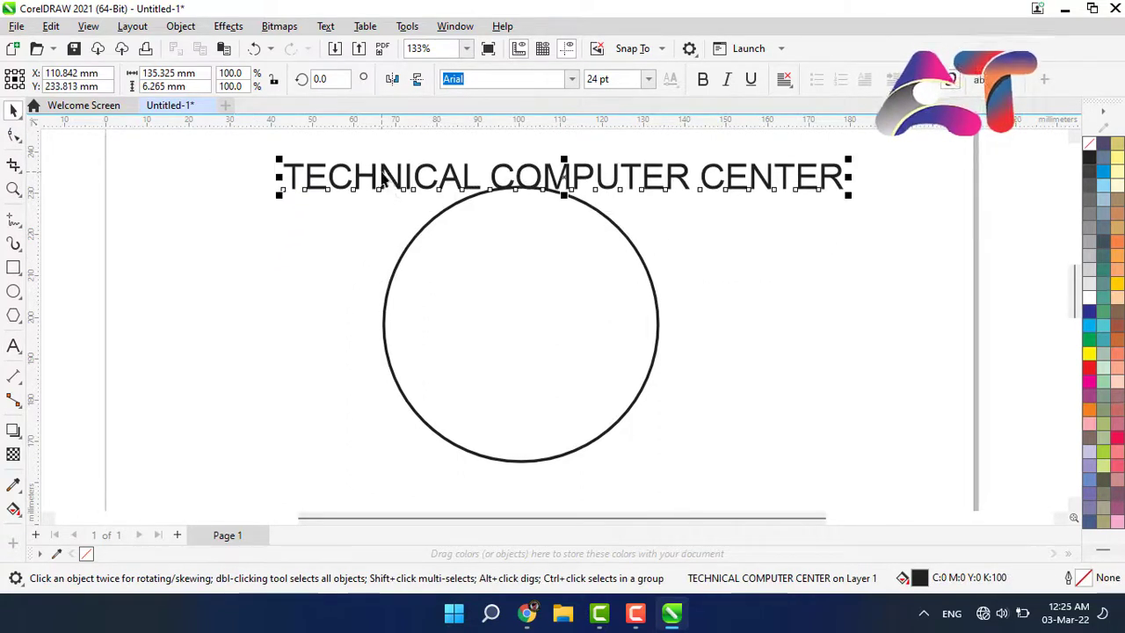
shift+click(411, 245)
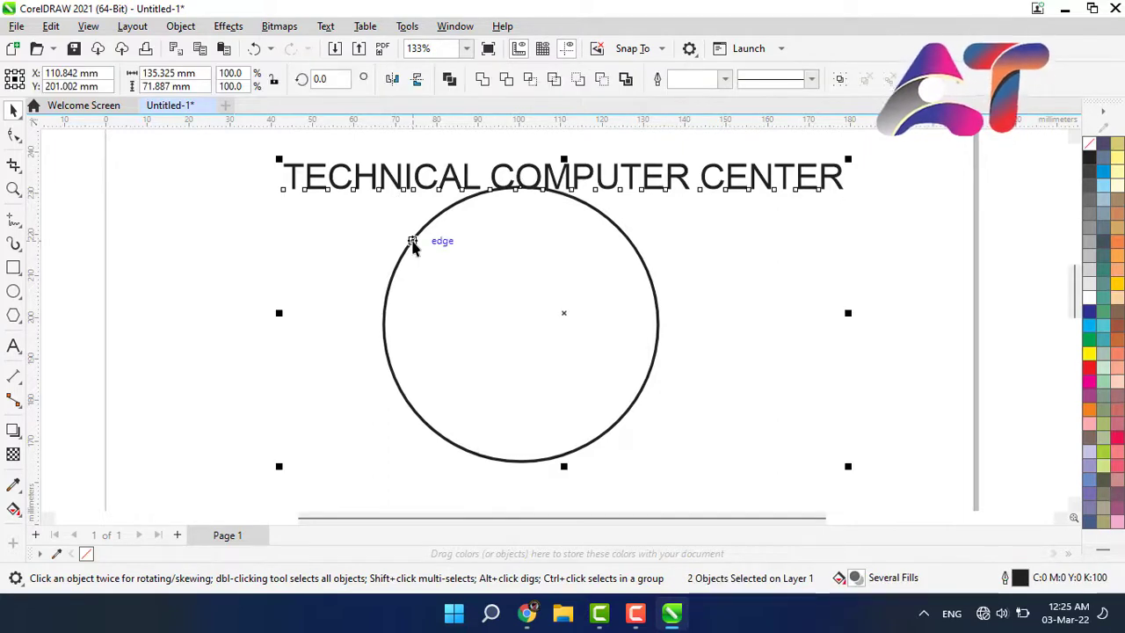
click(328, 27)
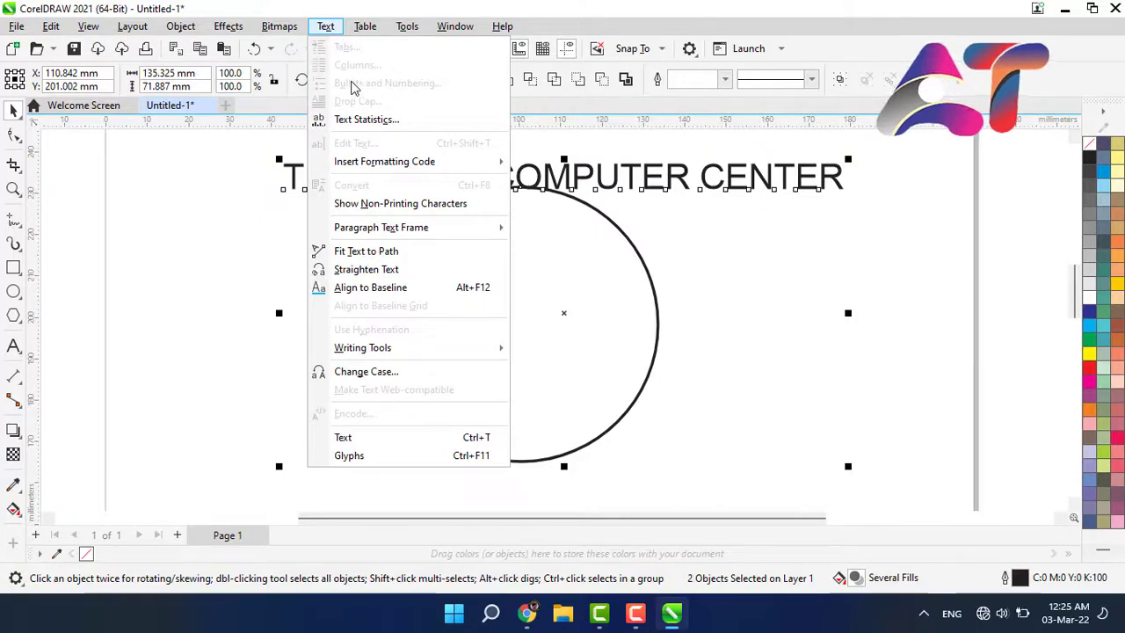
click(362, 253)
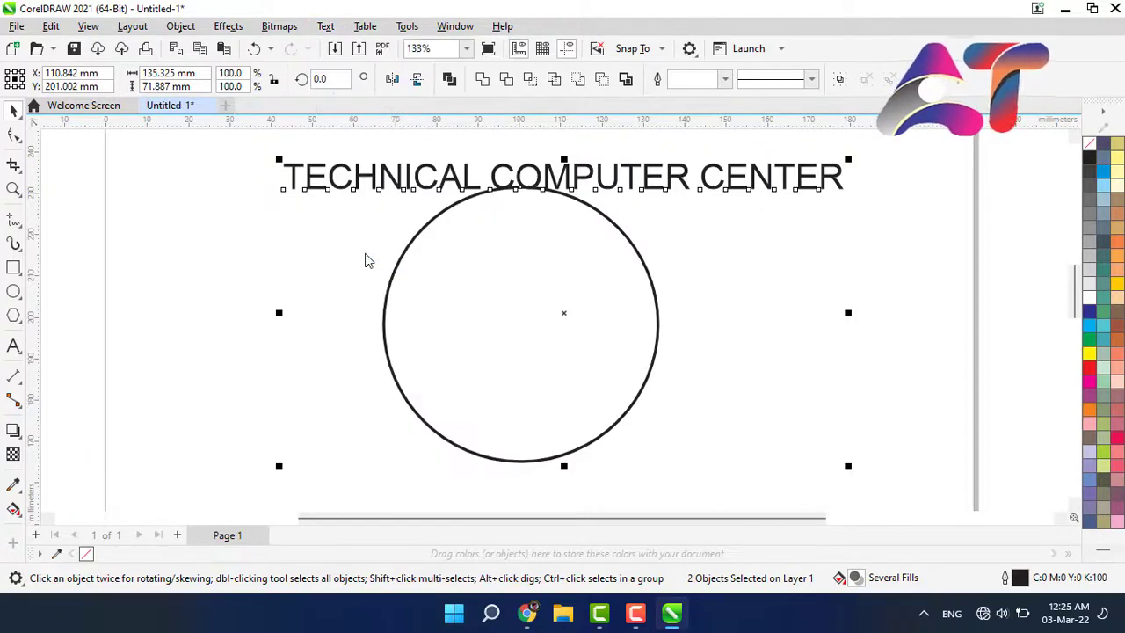
click(228, 261)
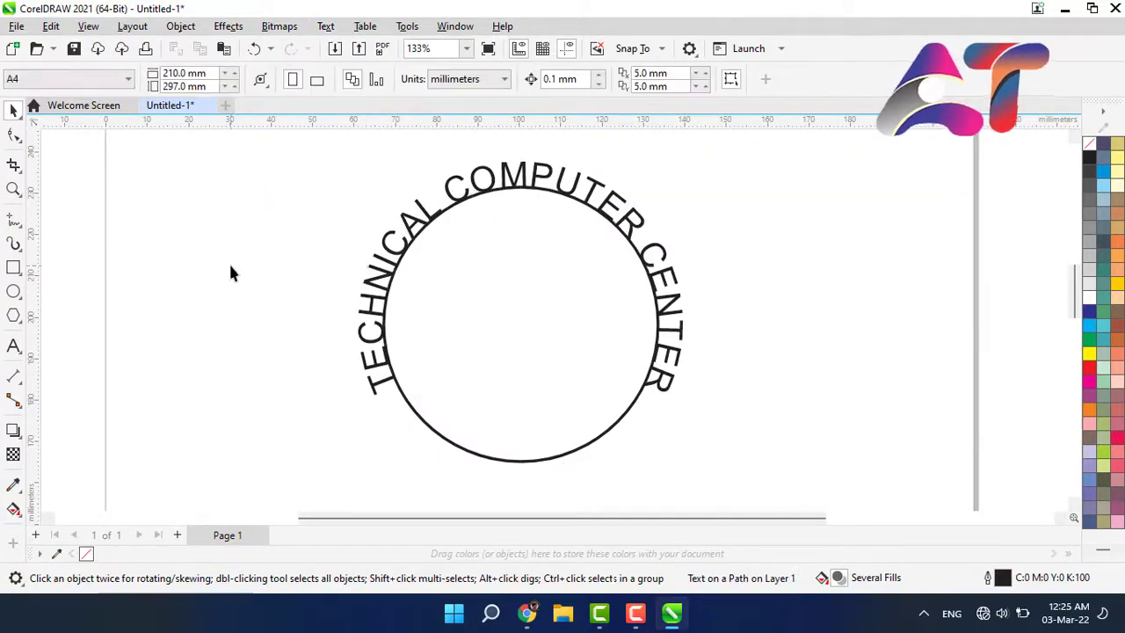
Set the curved text's font size to 18 pt and its font to Arial Black.
click(391, 260)
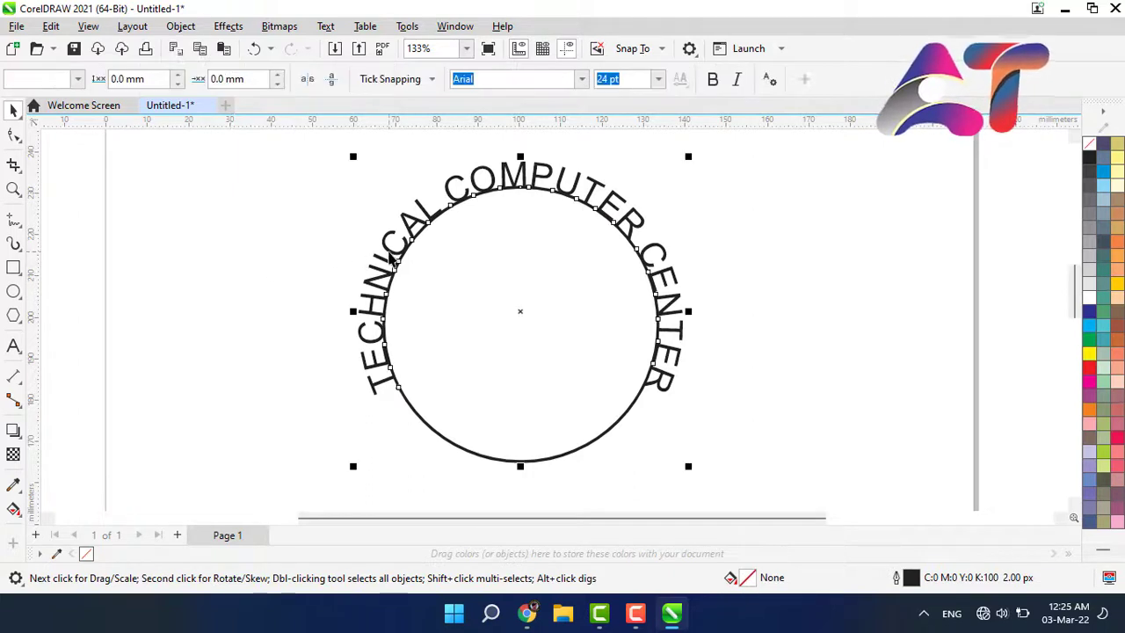
click(657, 79)
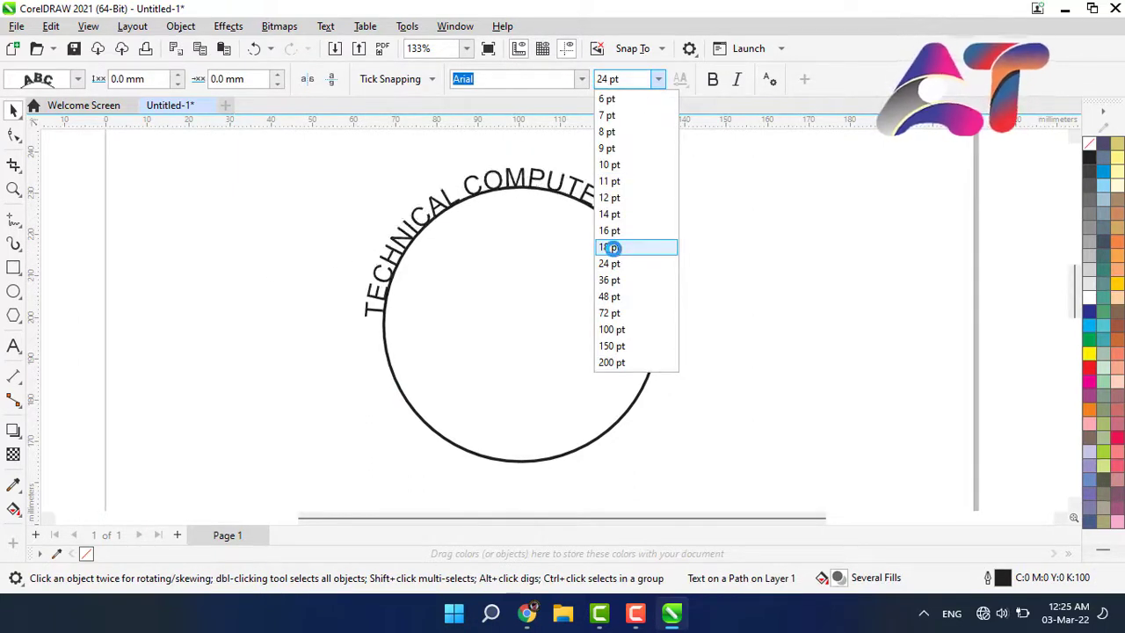
click(613, 248)
click(581, 86)
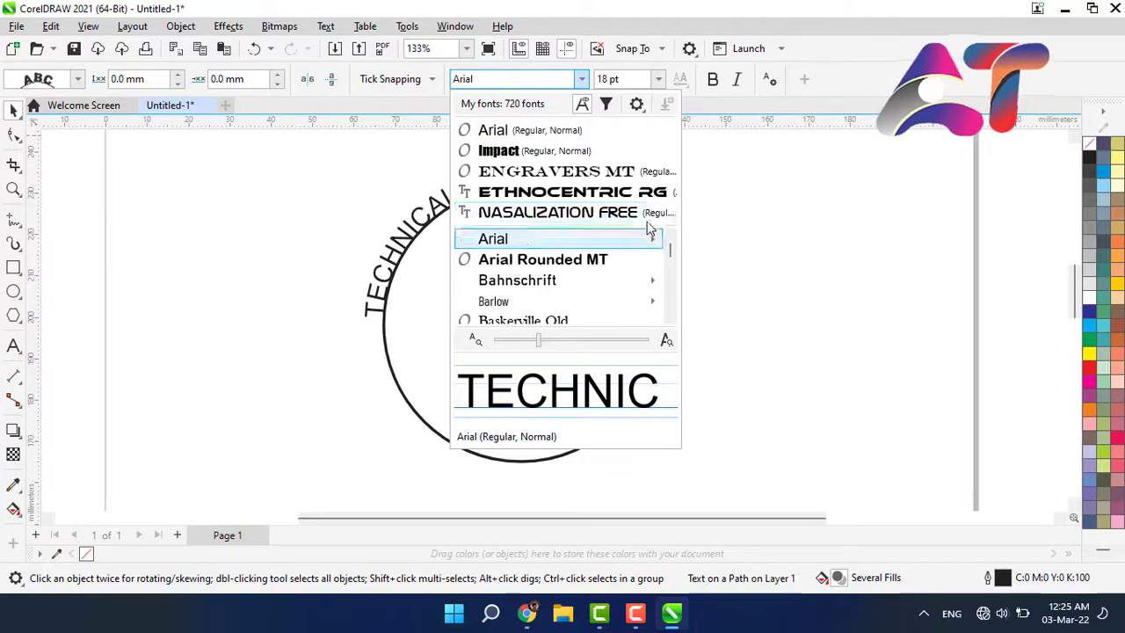
mouse_move(650, 238)
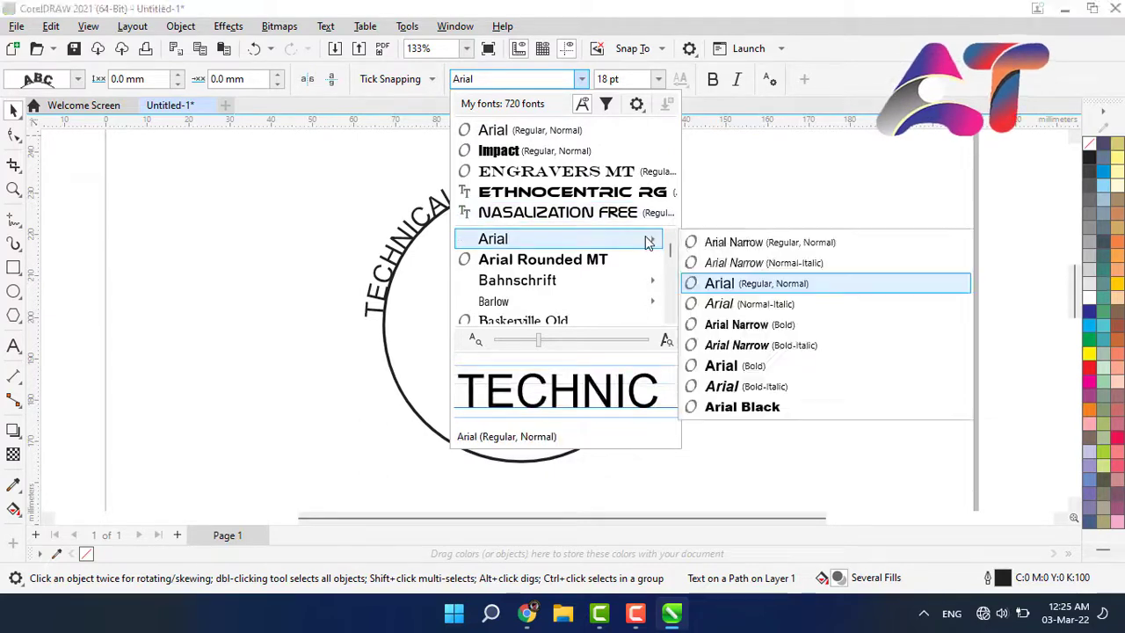
click(754, 407)
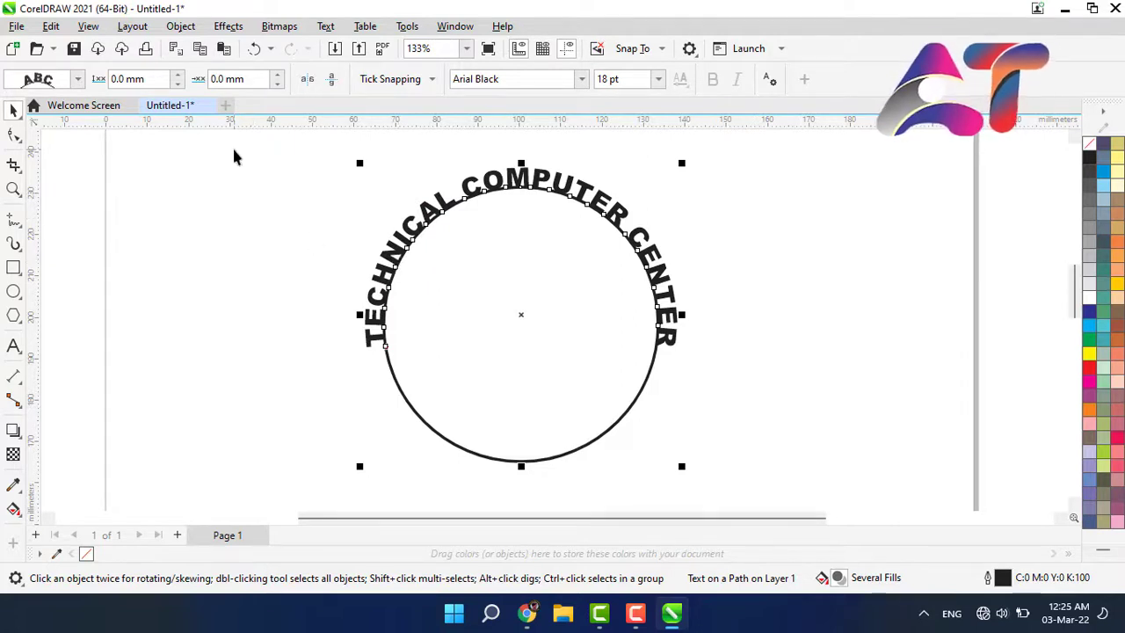
Set the curved text's distance from the circle path to 2 mm.
click(178, 76)
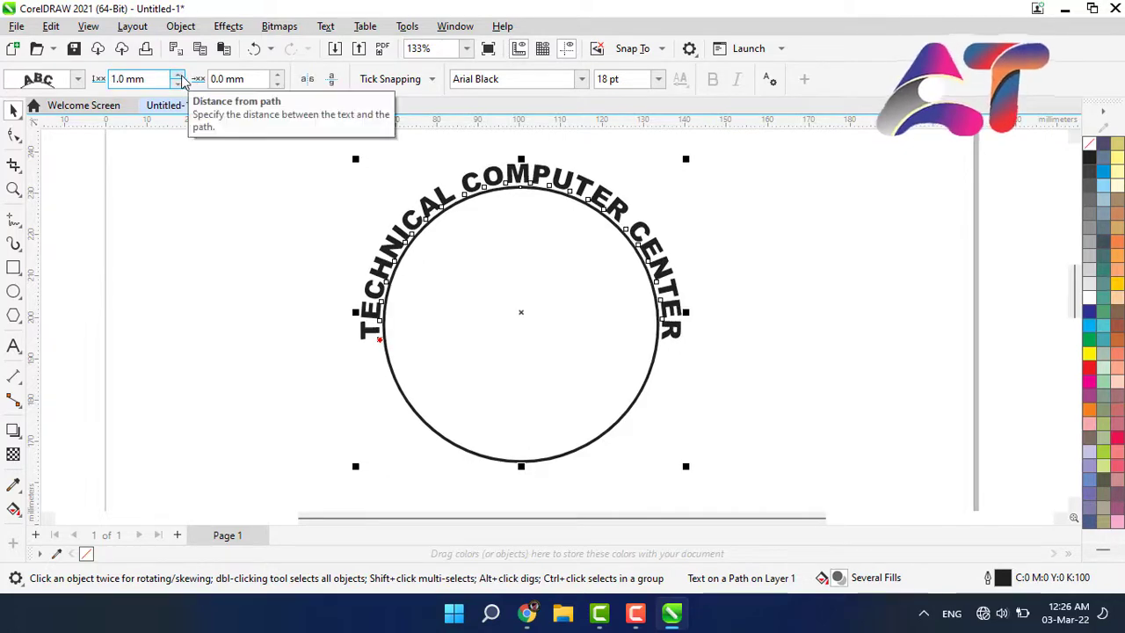
click(179, 75)
click(179, 76)
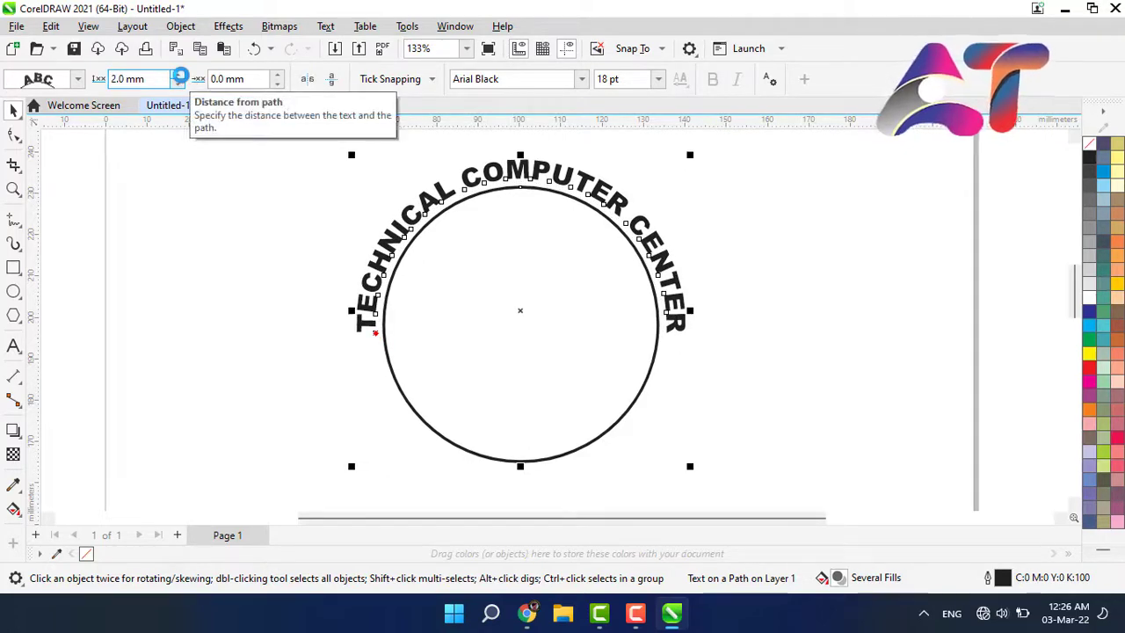
click(228, 222)
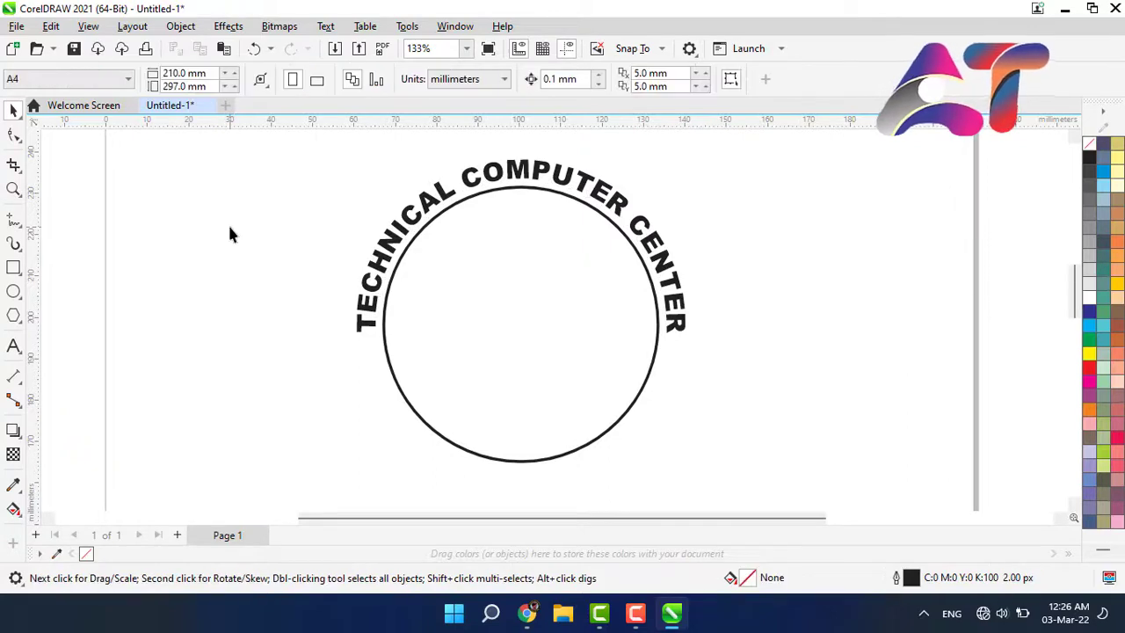
Try shifting the curved text along the circle with a negative offset and return the offset to 0 mm.
click(390, 235)
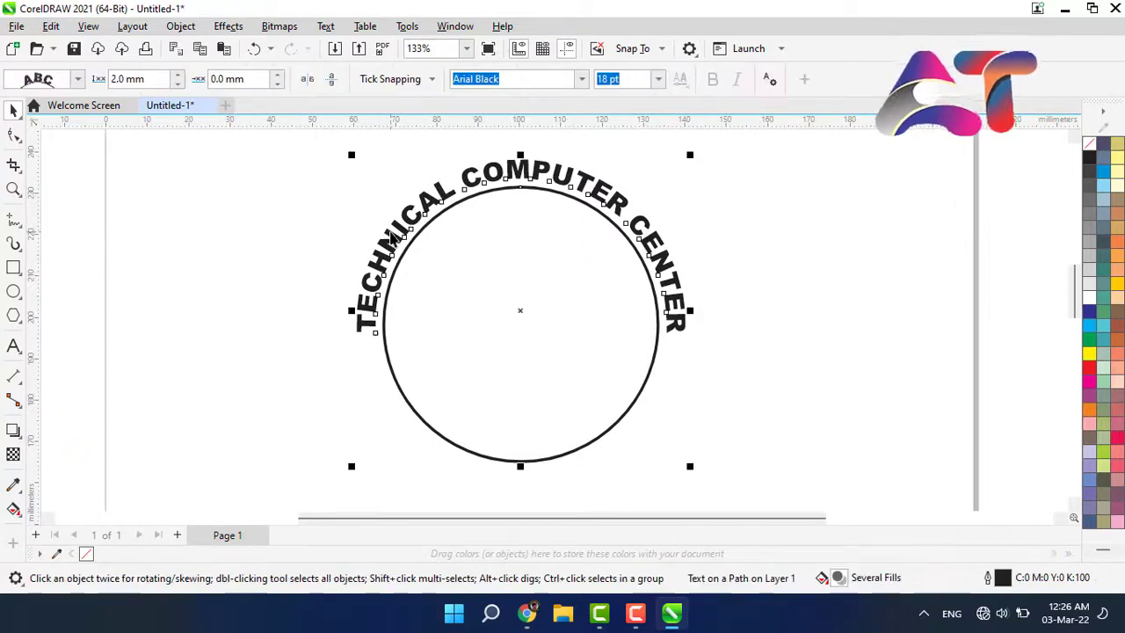
click(277, 86)
click(277, 86)
click(278, 86)
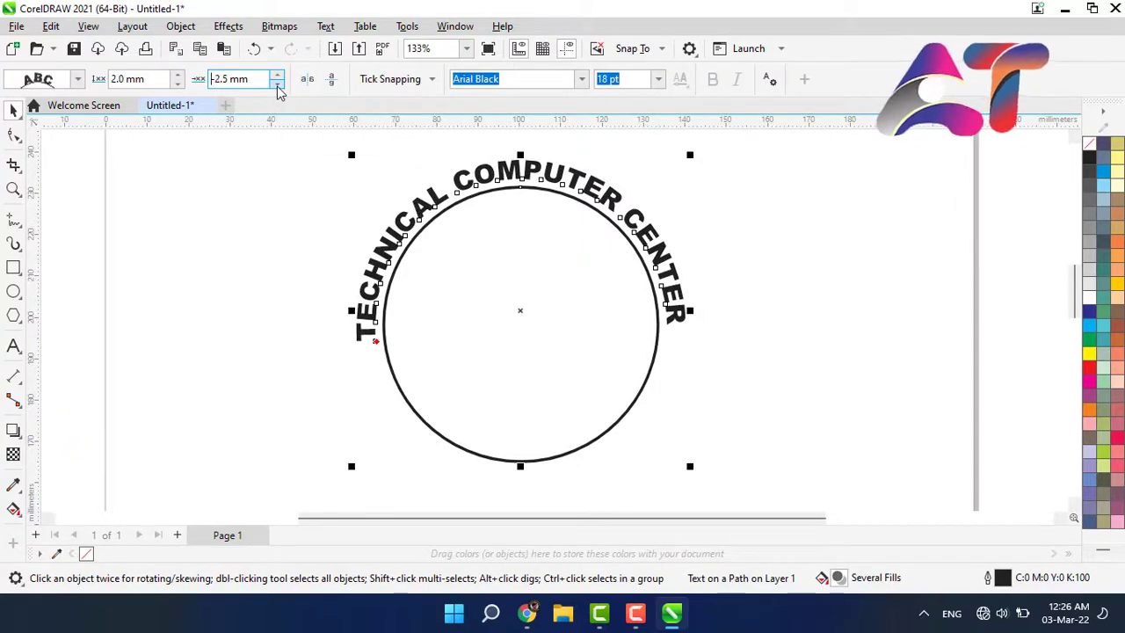
click(279, 85)
click(278, 76)
click(277, 76)
click(278, 75)
click(278, 75)
click(278, 76)
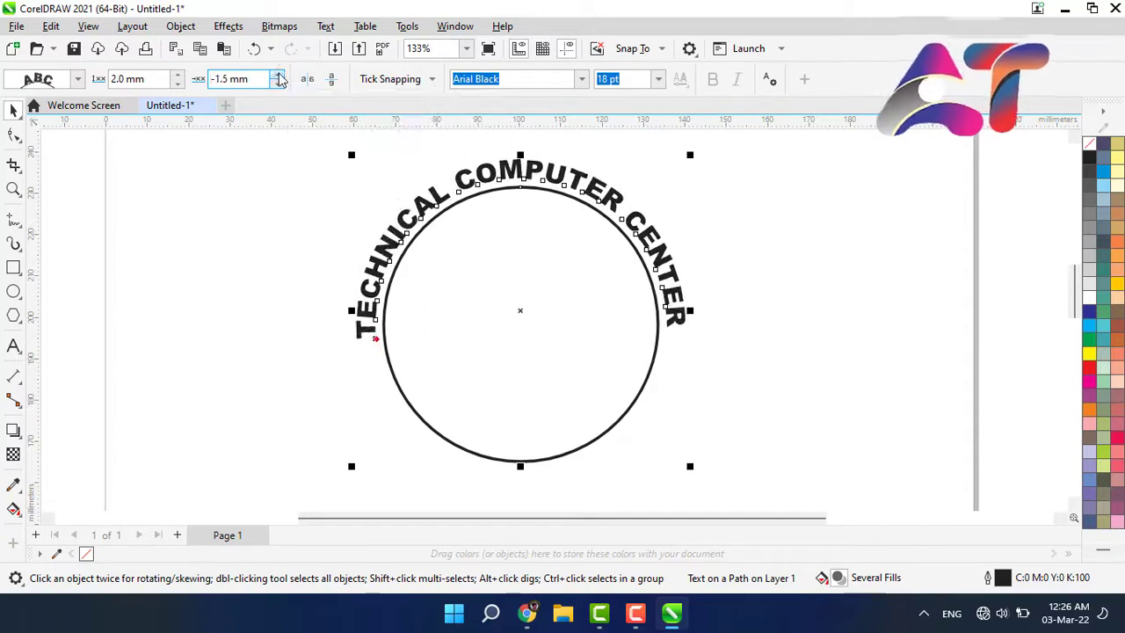
click(277, 76)
click(277, 76)
click(278, 76)
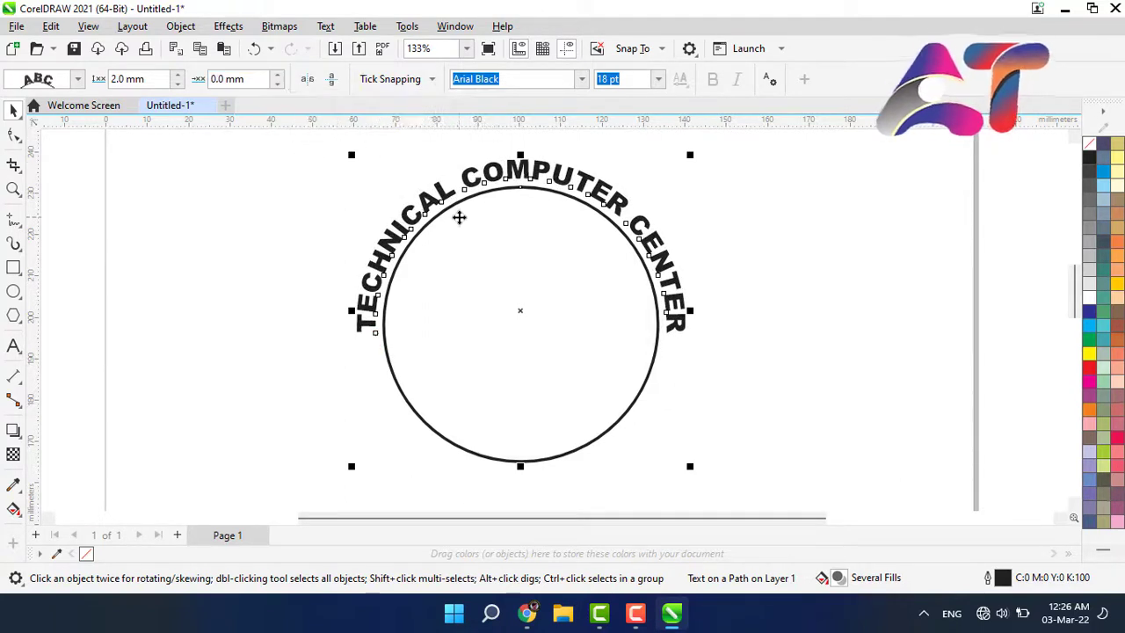
Move only the curved text inside the circle, about 9.5 mm from the path, and set its font size to 14 pt.
ctrl+click(470, 172)
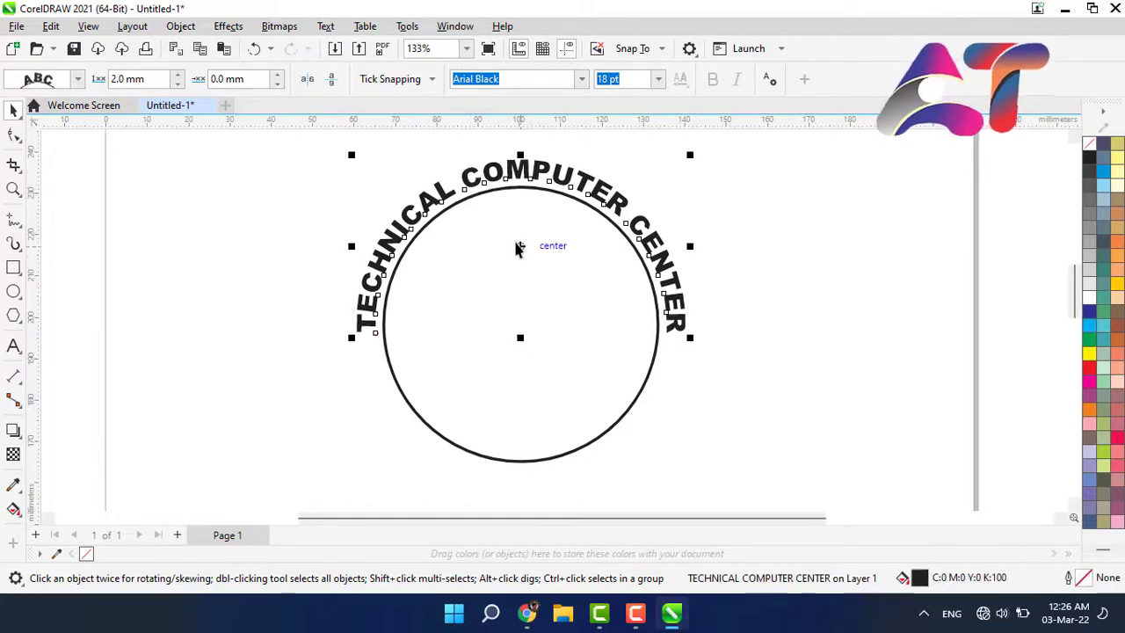
drag(518, 246, 523, 315)
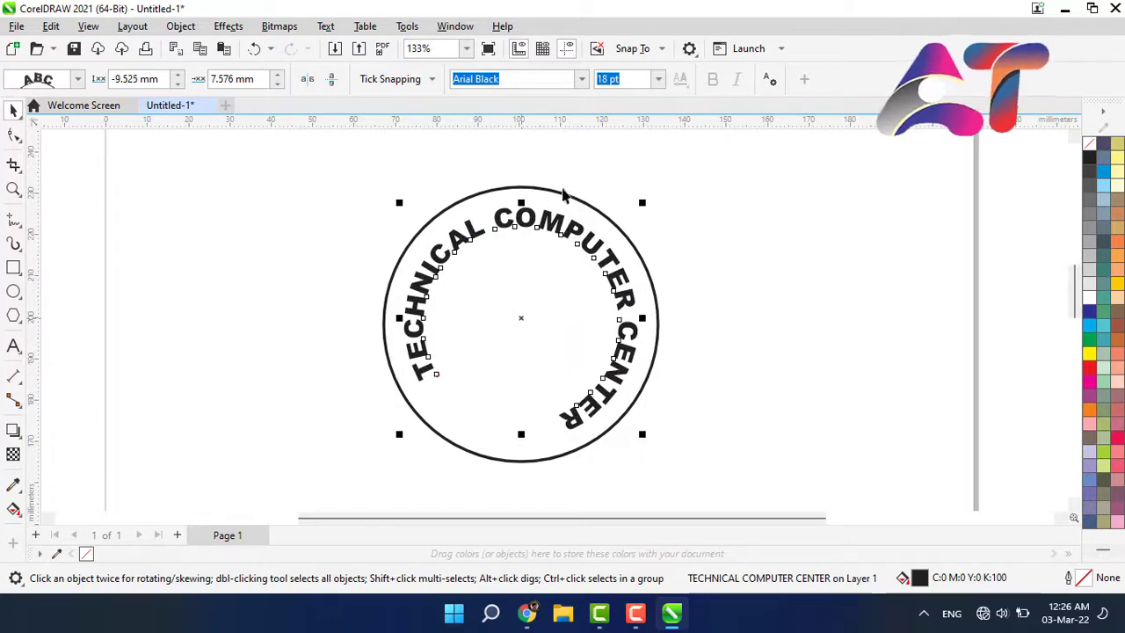
click(658, 79)
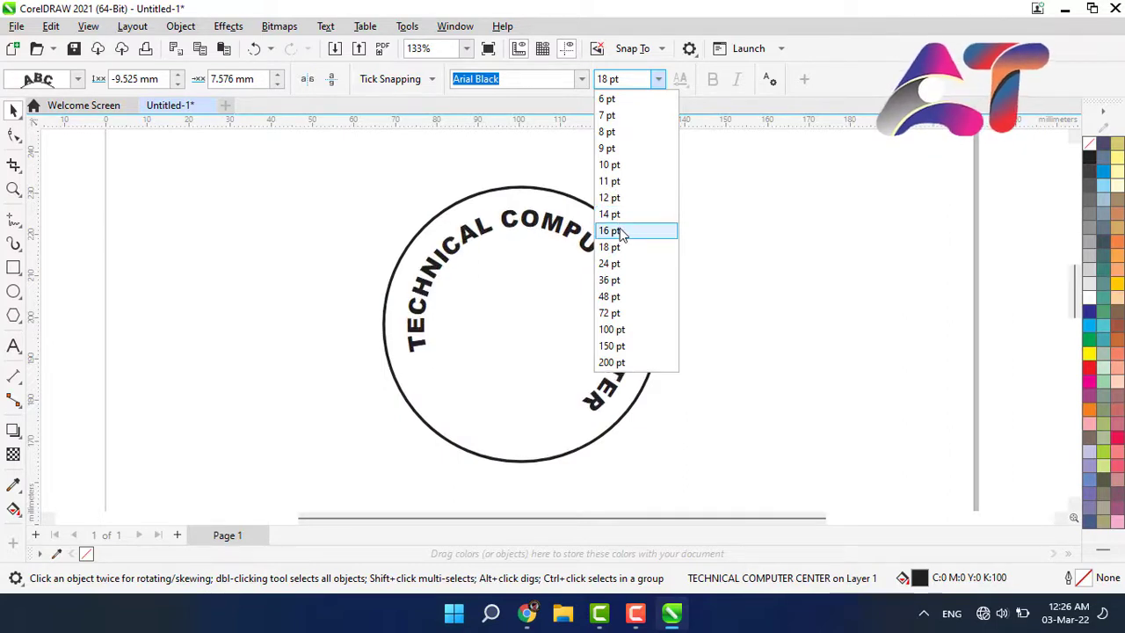
click(620, 219)
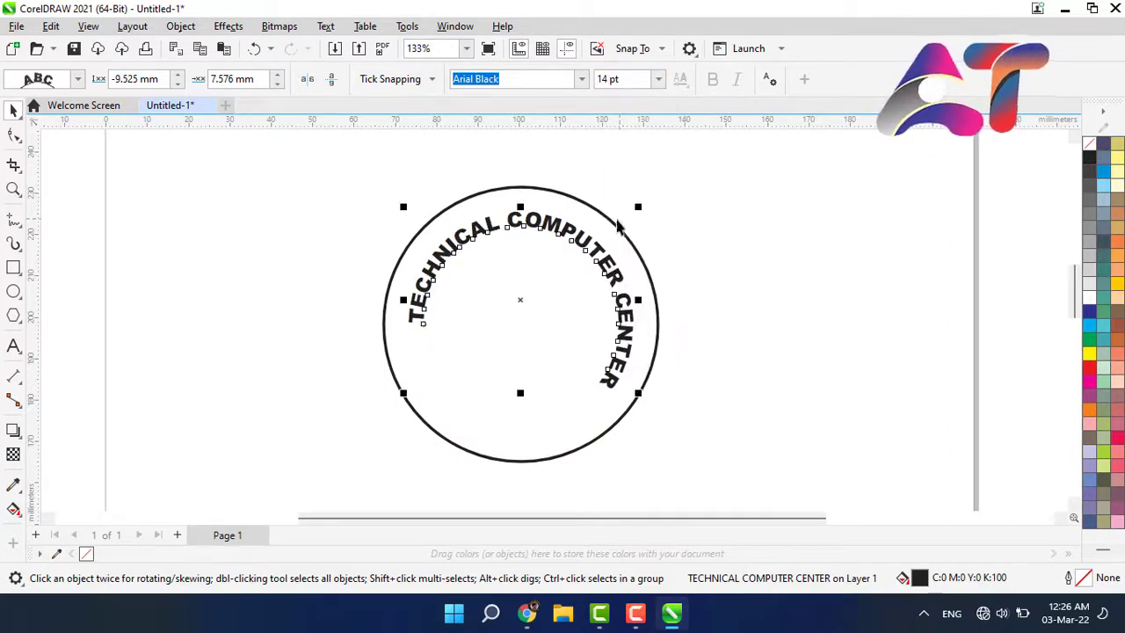
Set the TECHNICAL COMPUTER CENTER text's offset along the circle to -0.924 mm.
click(278, 85)
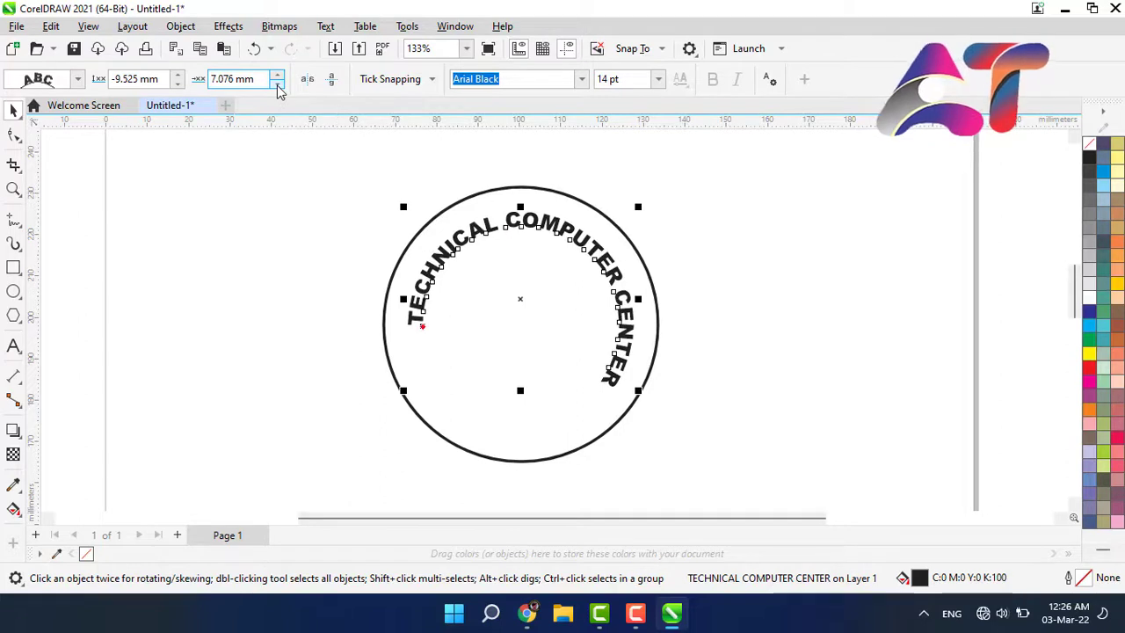
click(279, 85)
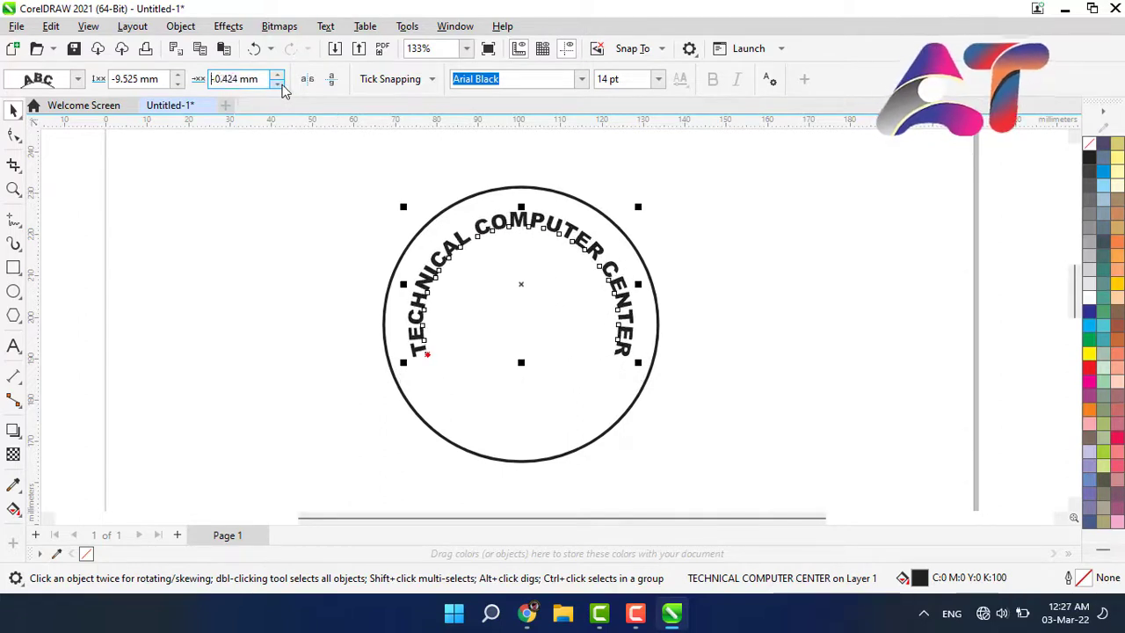
click(281, 82)
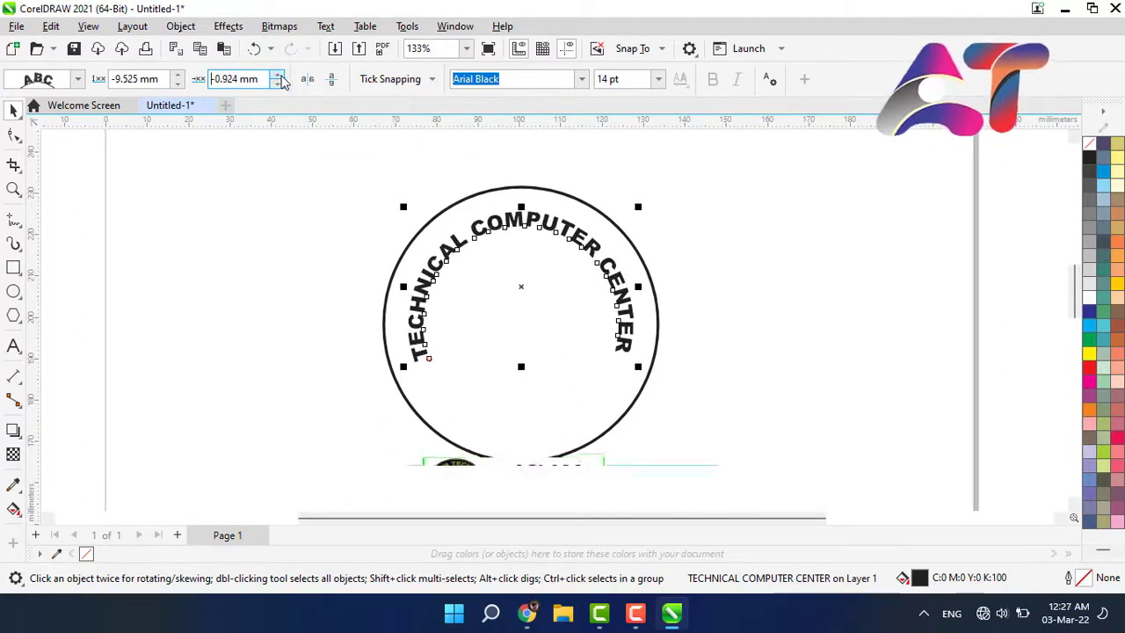
click(317, 241)
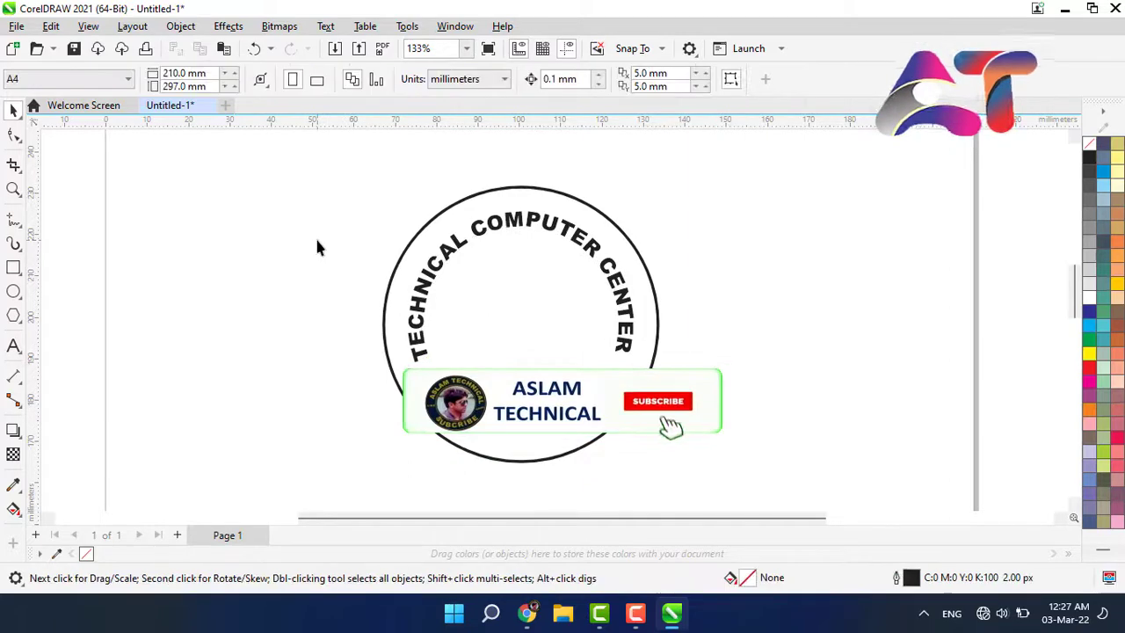
Set the TECHNICAL COMPUTER CENTER text's distance from the circle path to -6.525 mm.
click(423, 269)
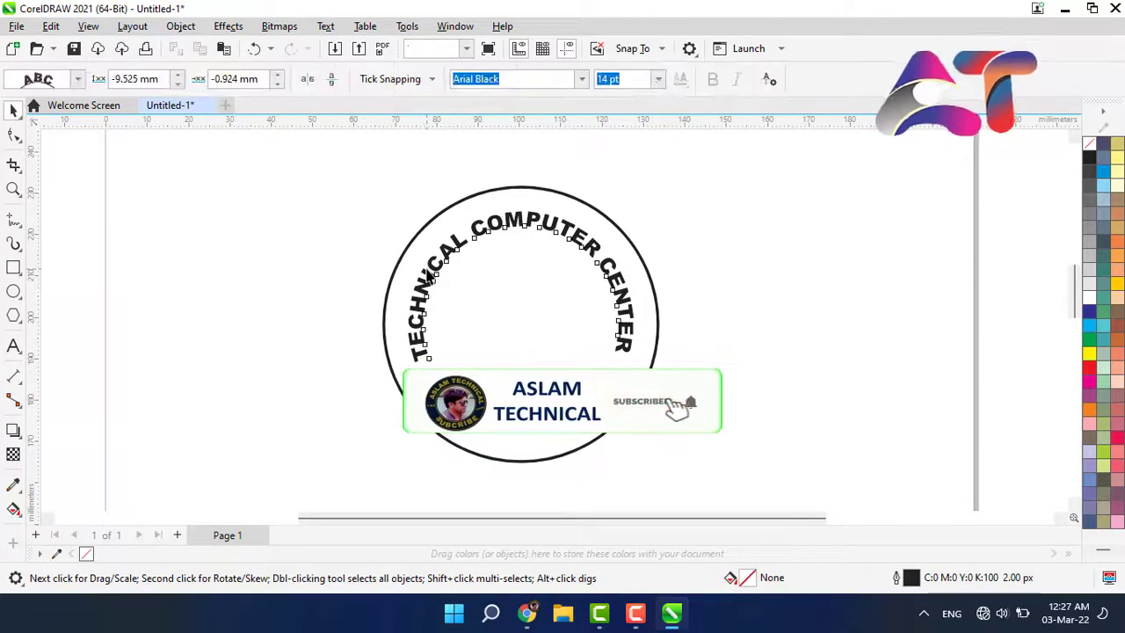
click(179, 83)
click(179, 76)
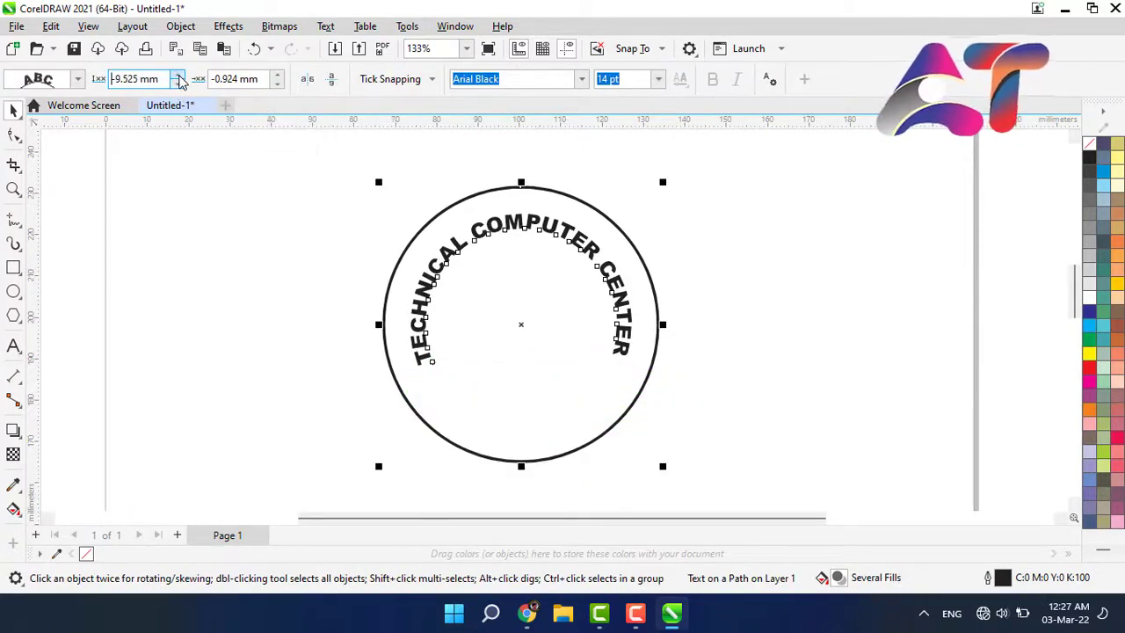
click(179, 76)
click(180, 76)
click(180, 76)
click(180, 75)
click(180, 76)
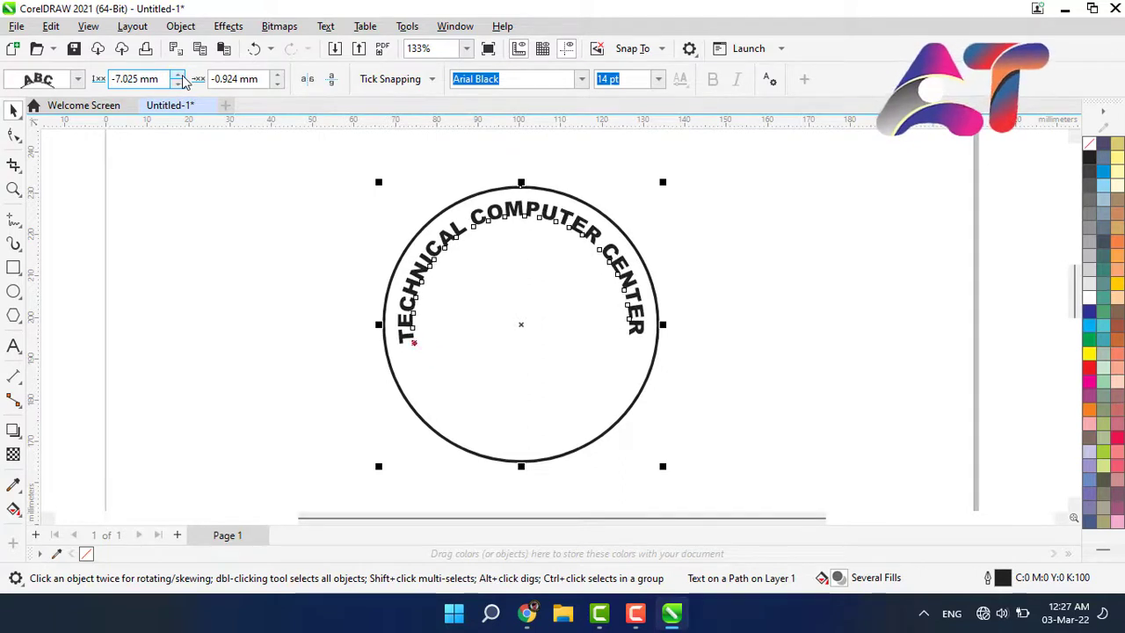
click(179, 76)
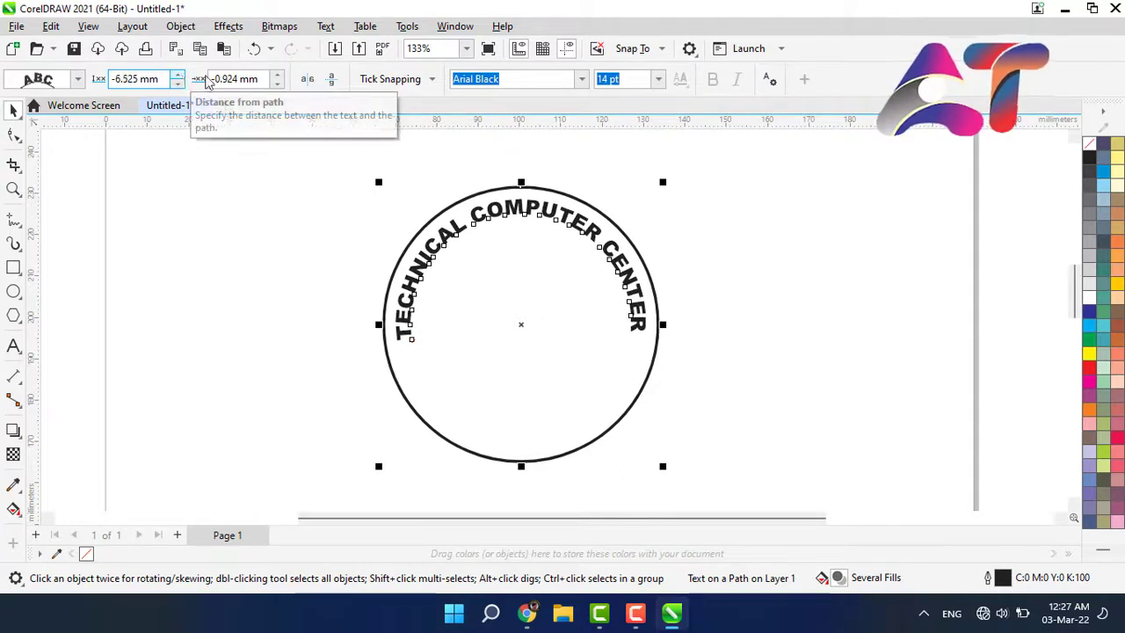
click(299, 263)
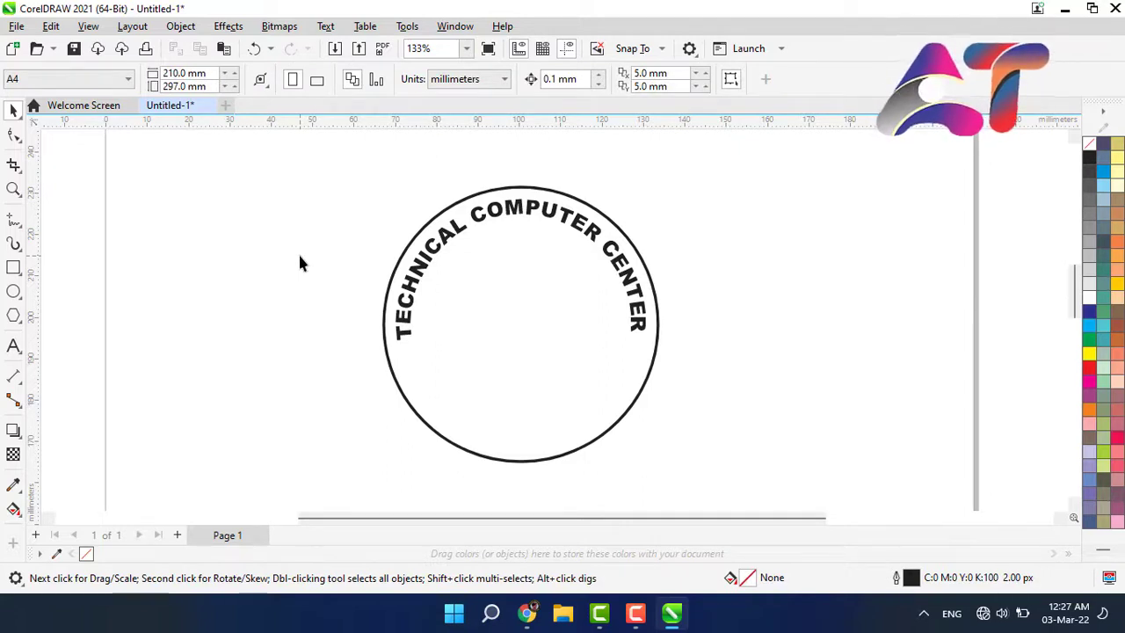
Add the artistic text "EDUCATION" beside the circle.
click(13, 345)
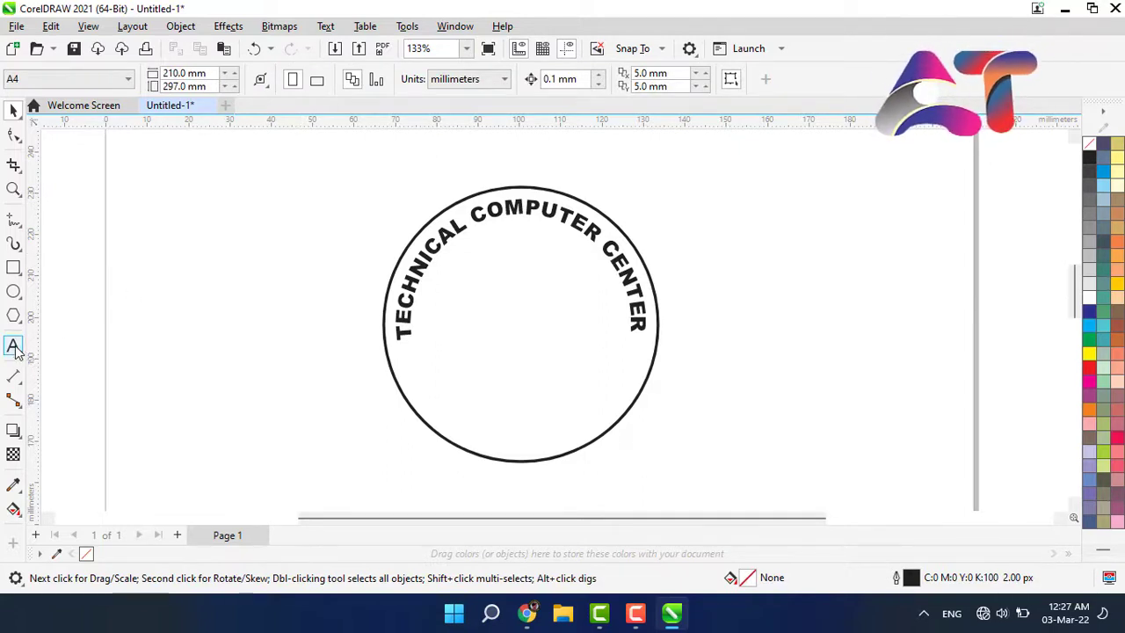
click(233, 306)
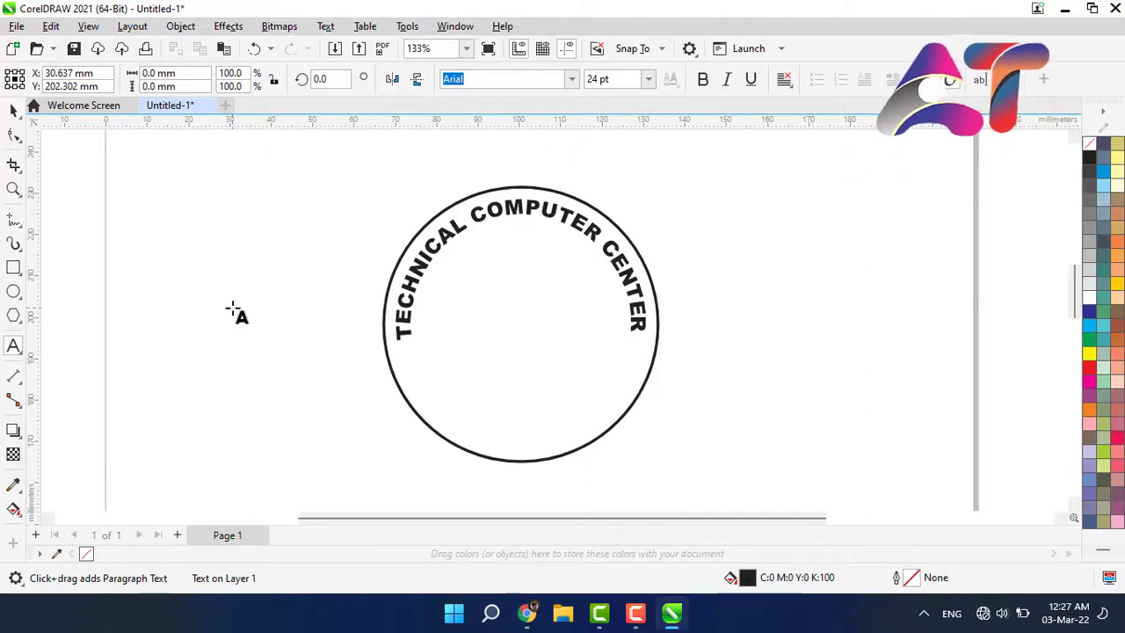
text(EDU)
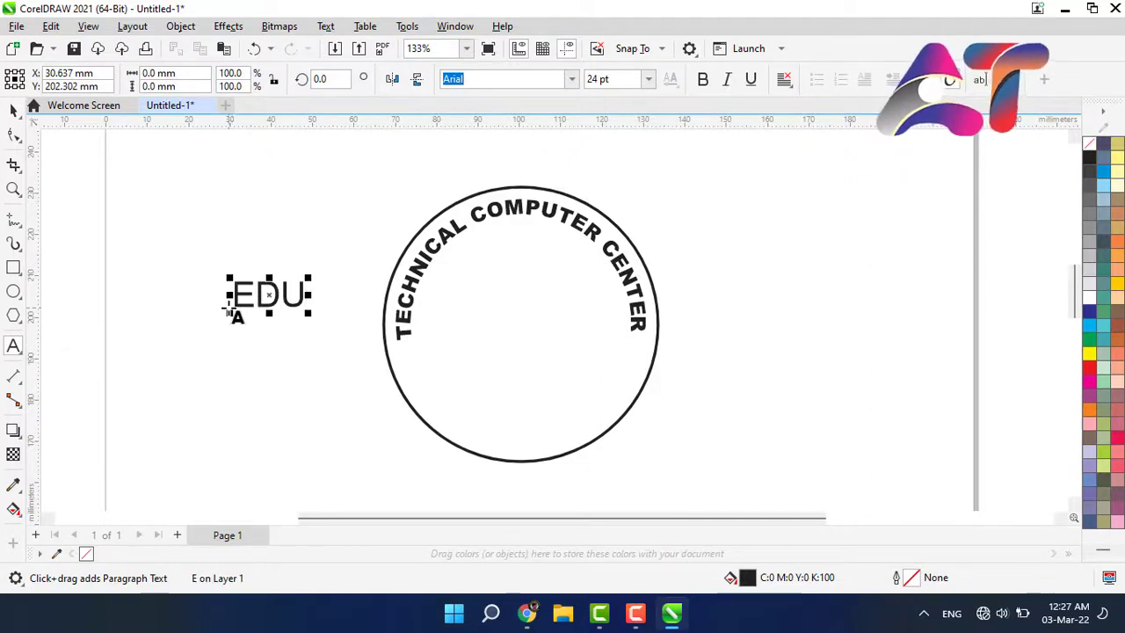
text(CATION)
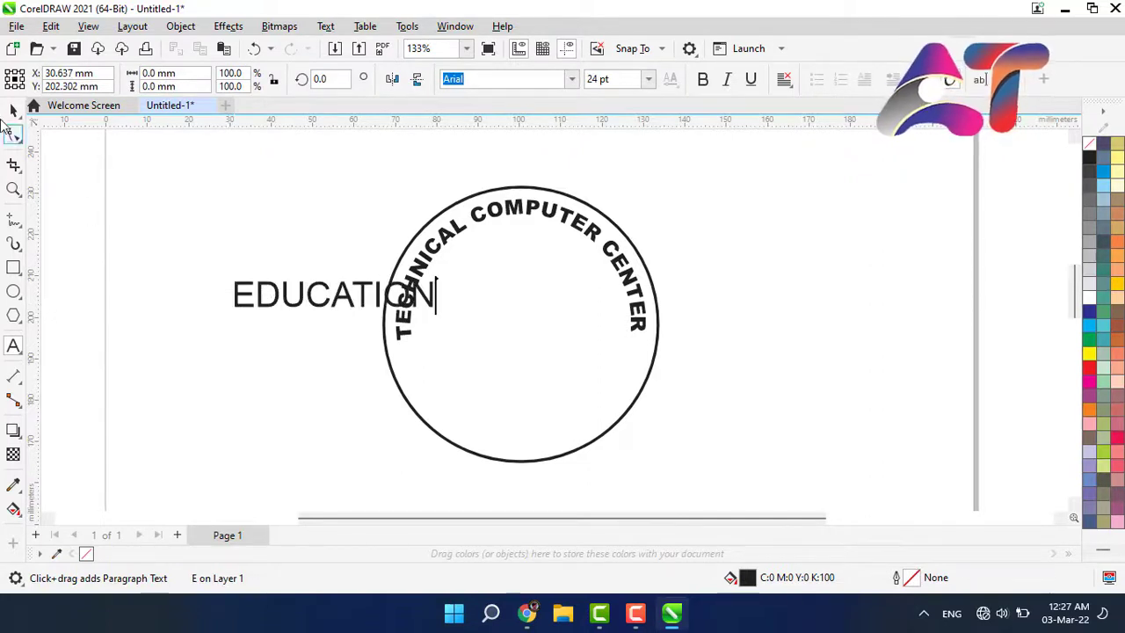
click(13, 110)
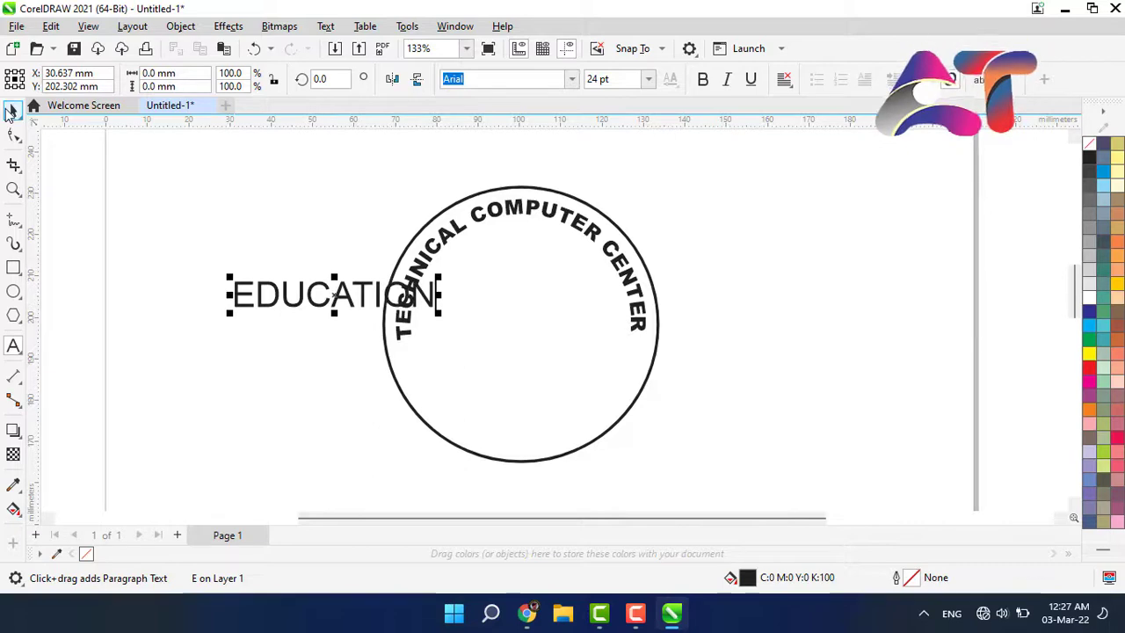
Set the EDUCATION text's font to Arial Black and move it into the lower half of the circle.
click(571, 79)
mouse_move(592, 234)
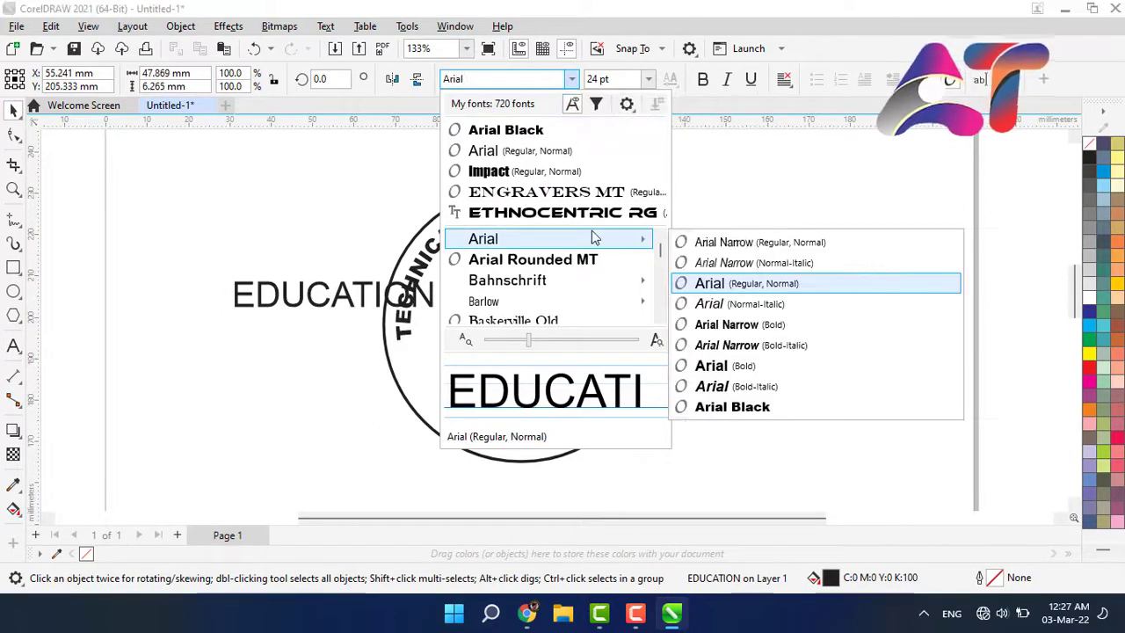
click(740, 405)
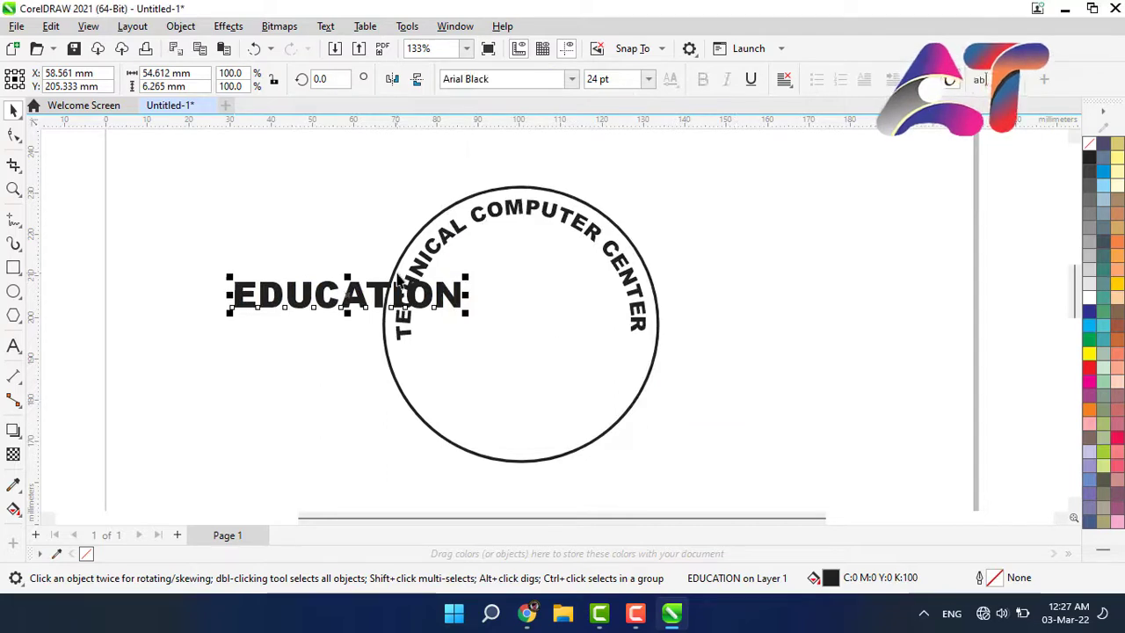
drag(380, 295, 549, 367)
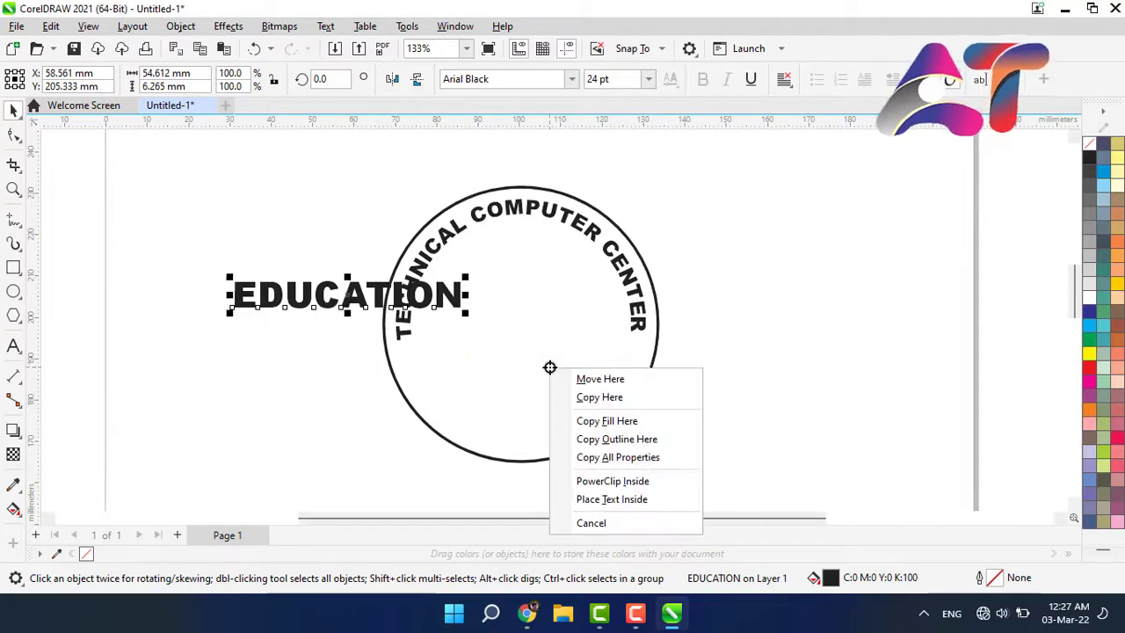
click(576, 379)
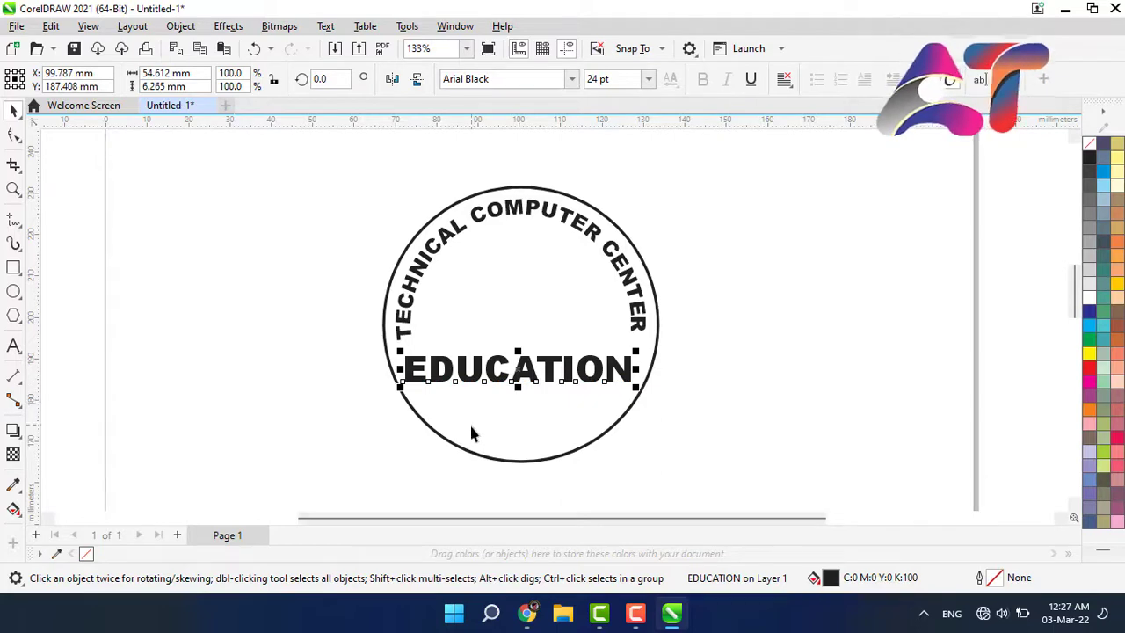
Fit the EDUCATION text to the circle path and set its distance from the path to -16.375 mm.
shift+click(473, 452)
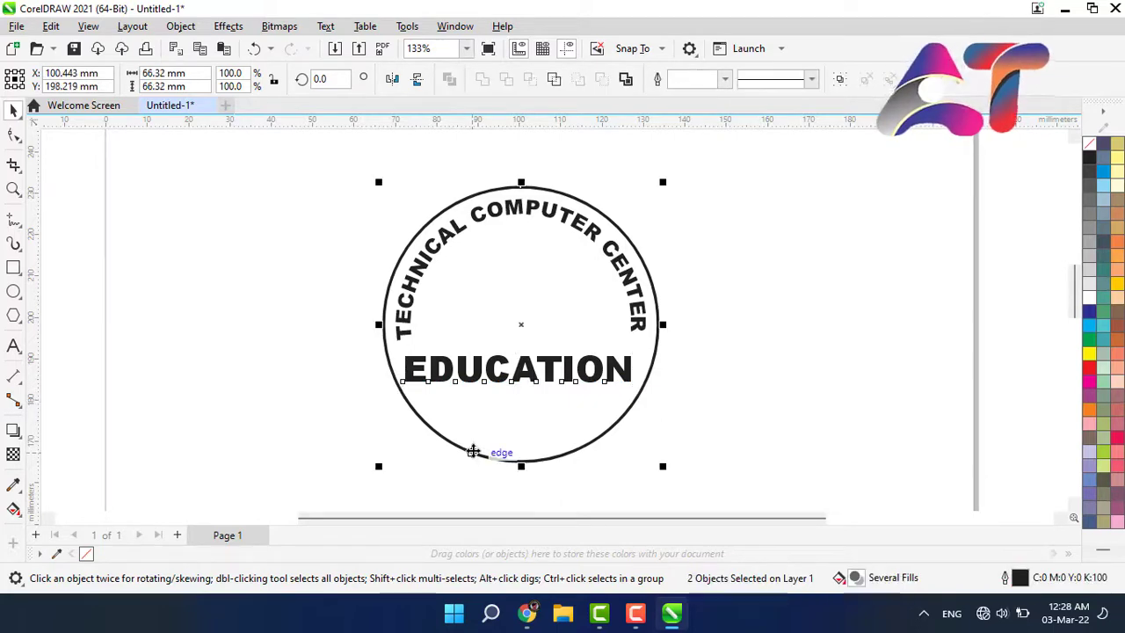
click(325, 26)
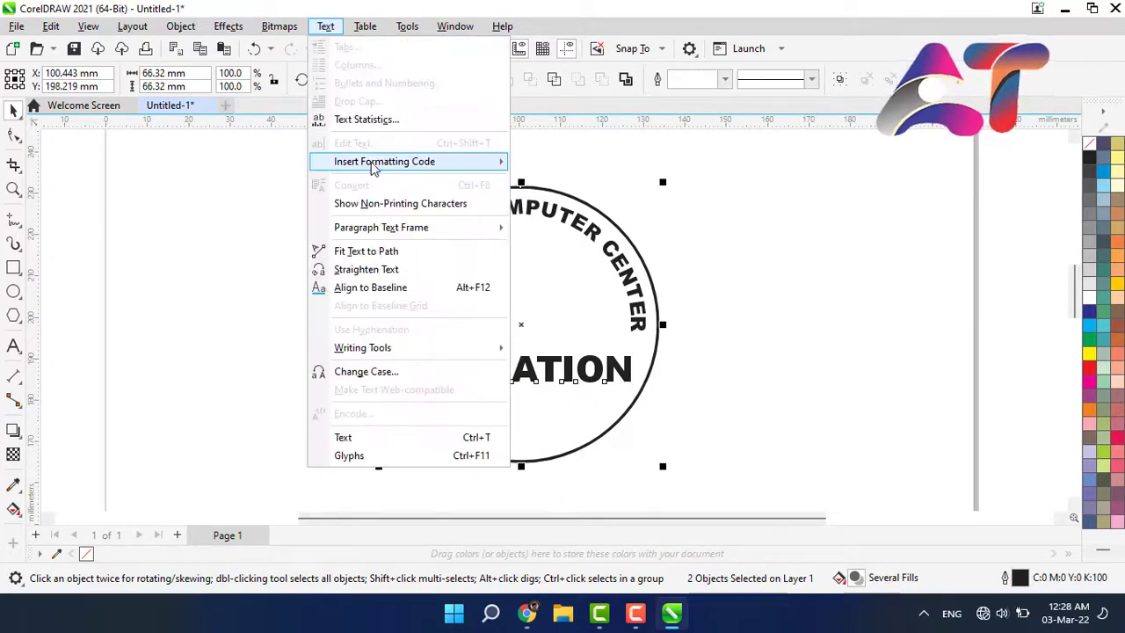
click(367, 251)
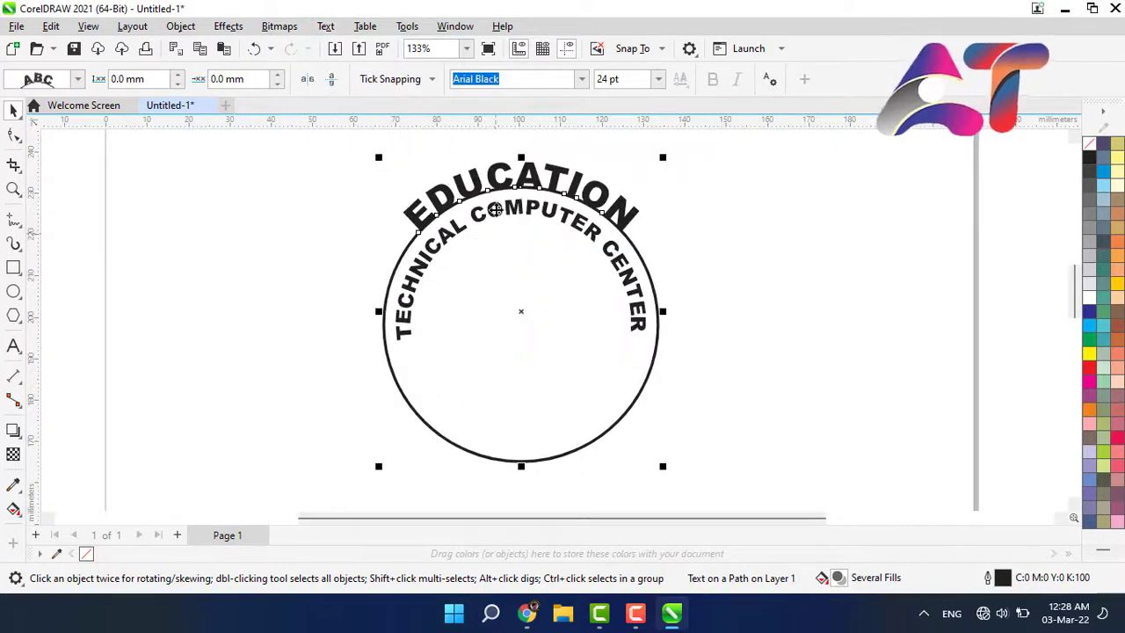
click(496, 179)
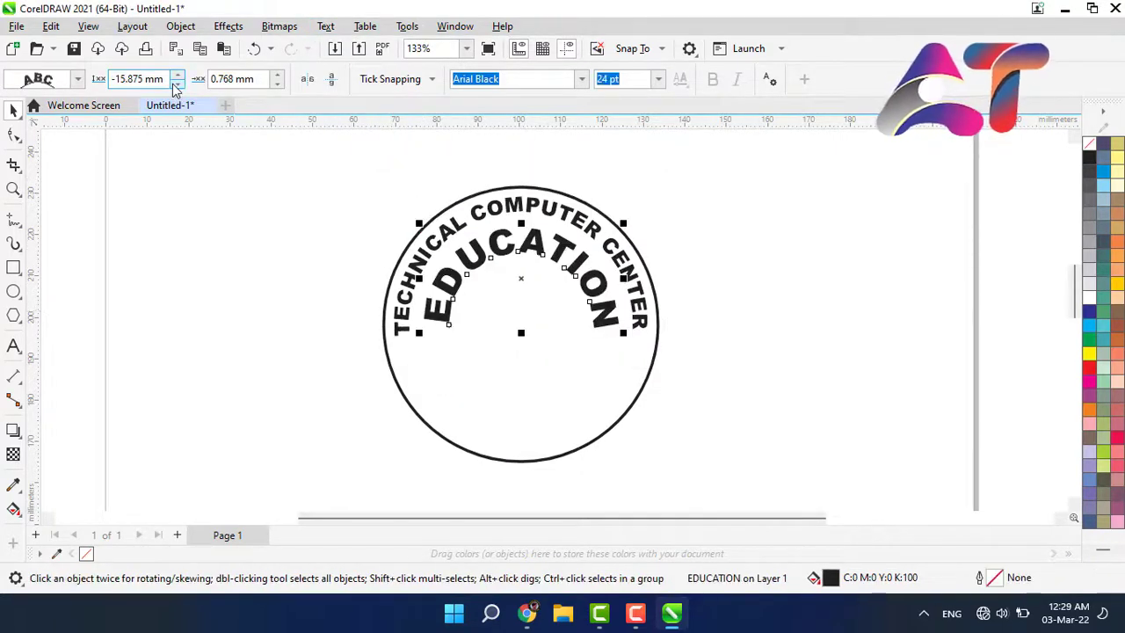
click(178, 85)
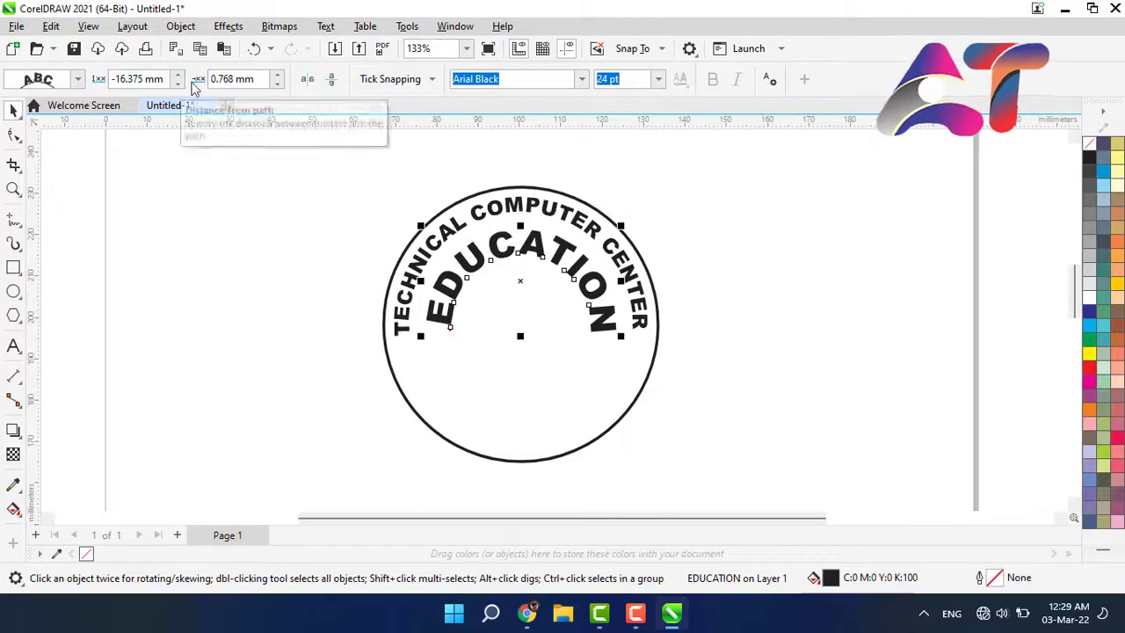
Shift the EDUCATION text around to the lower half of the circle with an offset of -52.232 mm.
click(277, 84)
click(277, 83)
click(277, 84)
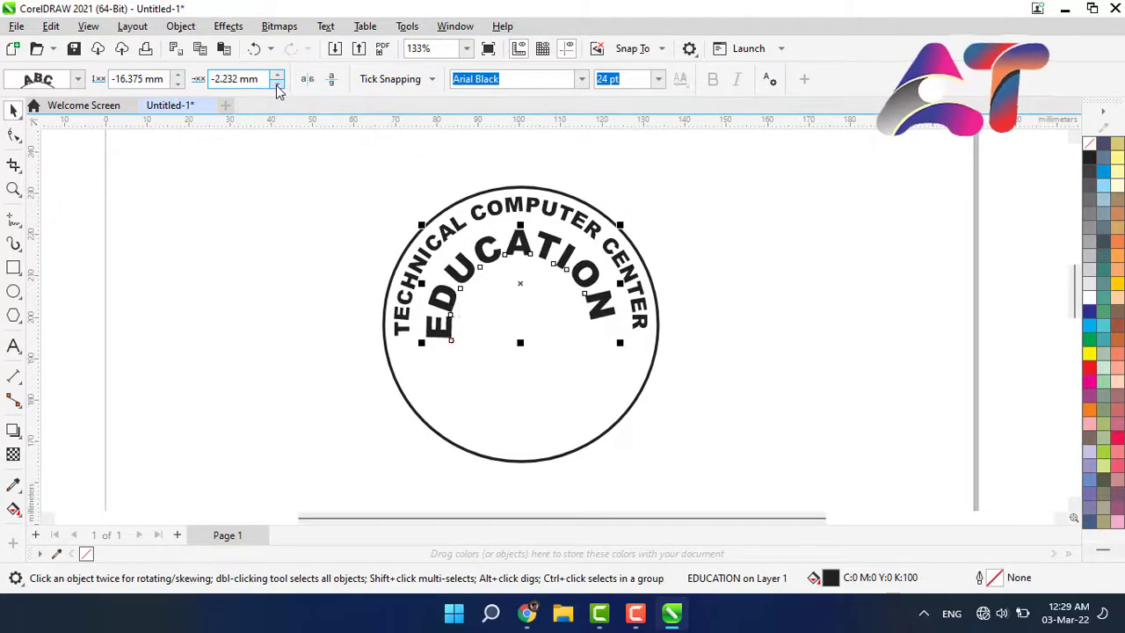
click(277, 83)
click(277, 84)
click(277, 84)
click(277, 83)
click(277, 84)
click(277, 84)
click(277, 84)
click(277, 84)
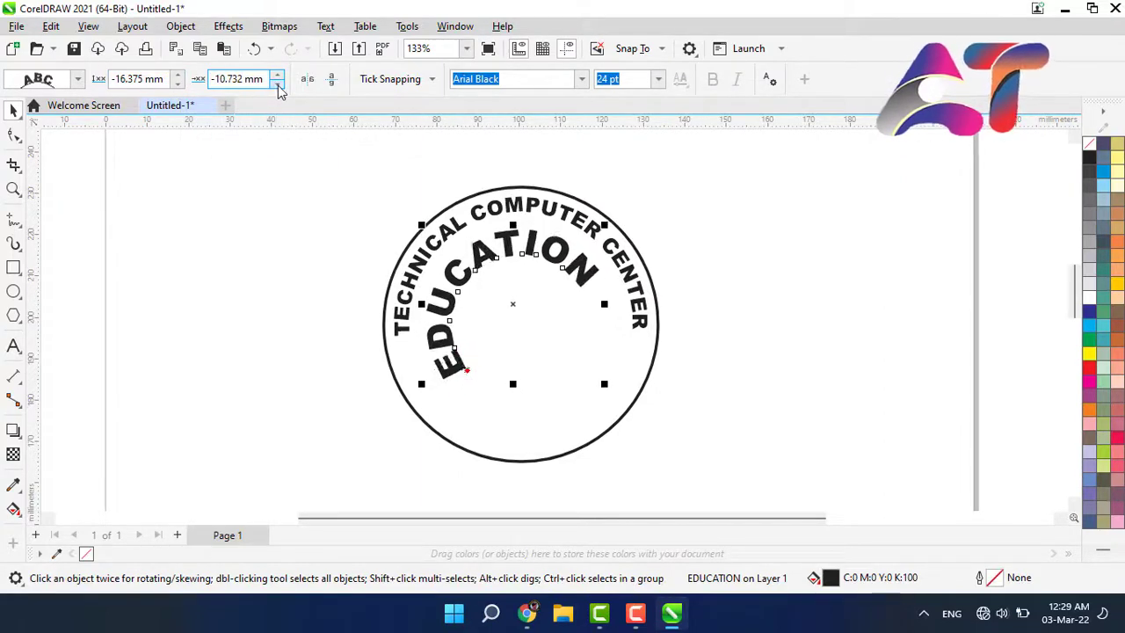
click(277, 83)
click(277, 84)
click(277, 84)
click(277, 83)
click(277, 83)
click(277, 83)
click(277, 83)
click(277, 83)
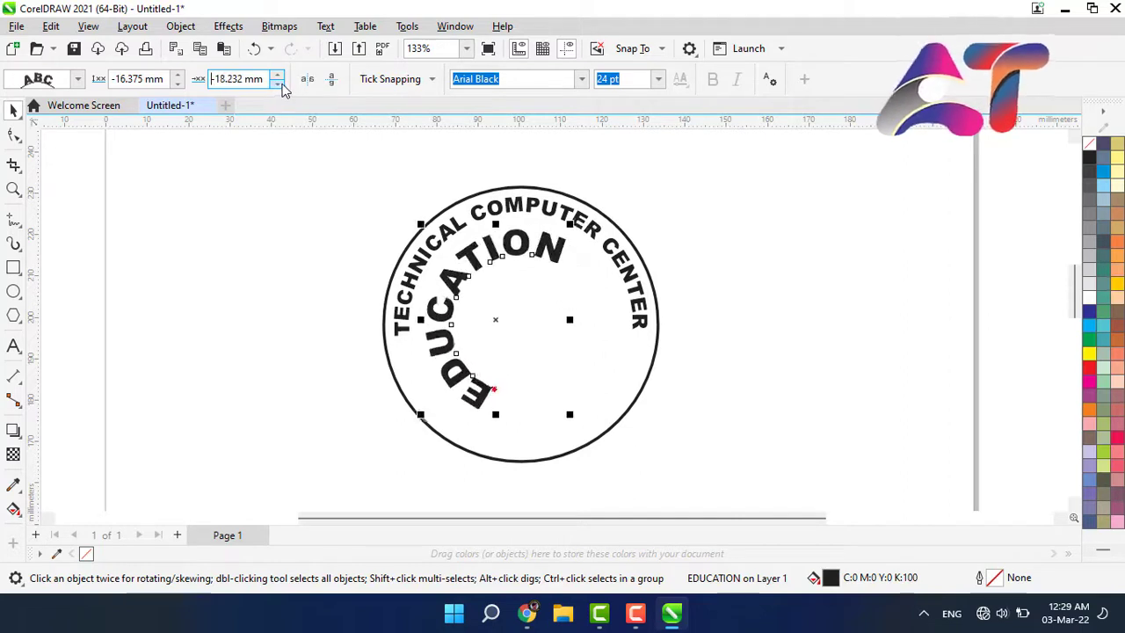
click(277, 84)
click(277, 84)
click(277, 83)
click(277, 84)
click(277, 83)
click(277, 83)
click(277, 84)
click(277, 84)
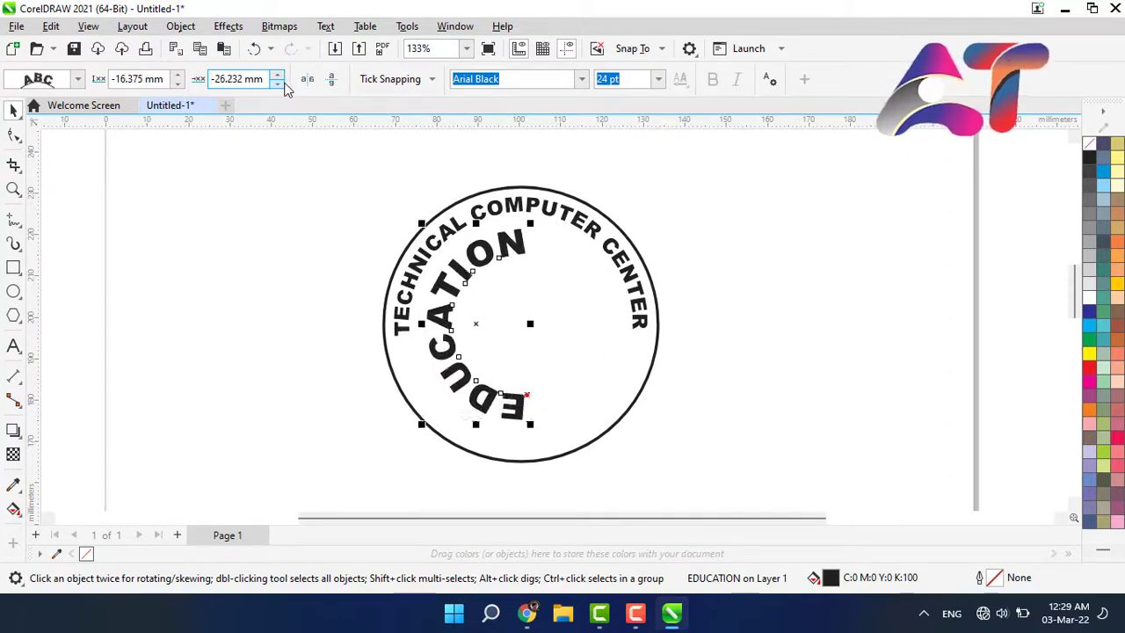
click(277, 83)
click(278, 84)
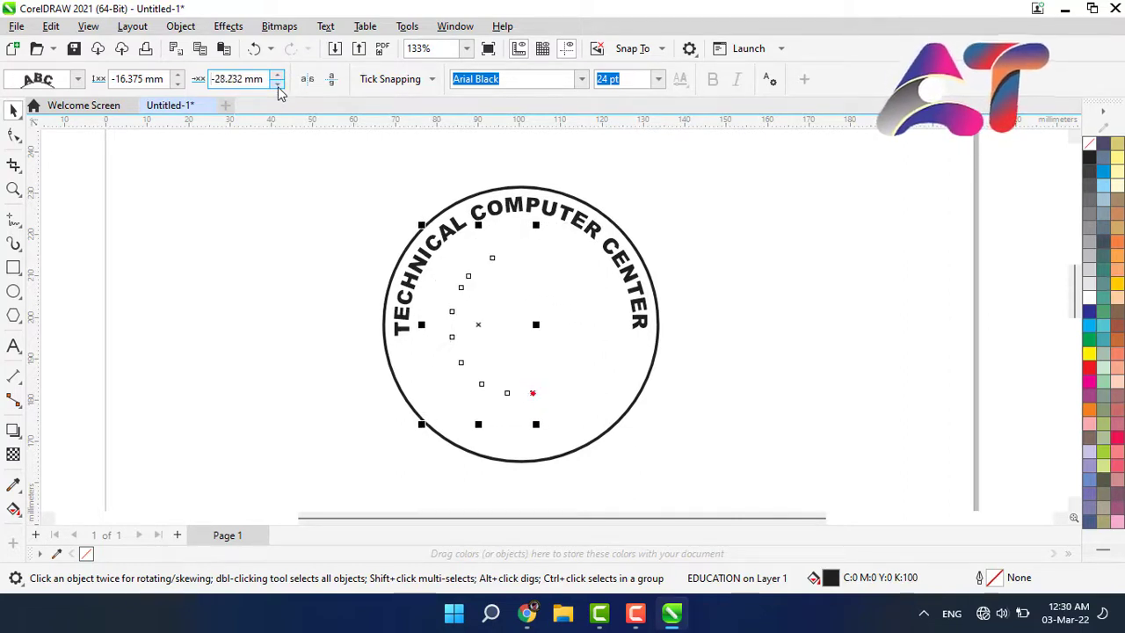
click(278, 84)
click(278, 84)
click(278, 84)
click(278, 85)
click(278, 84)
click(278, 84)
click(278, 84)
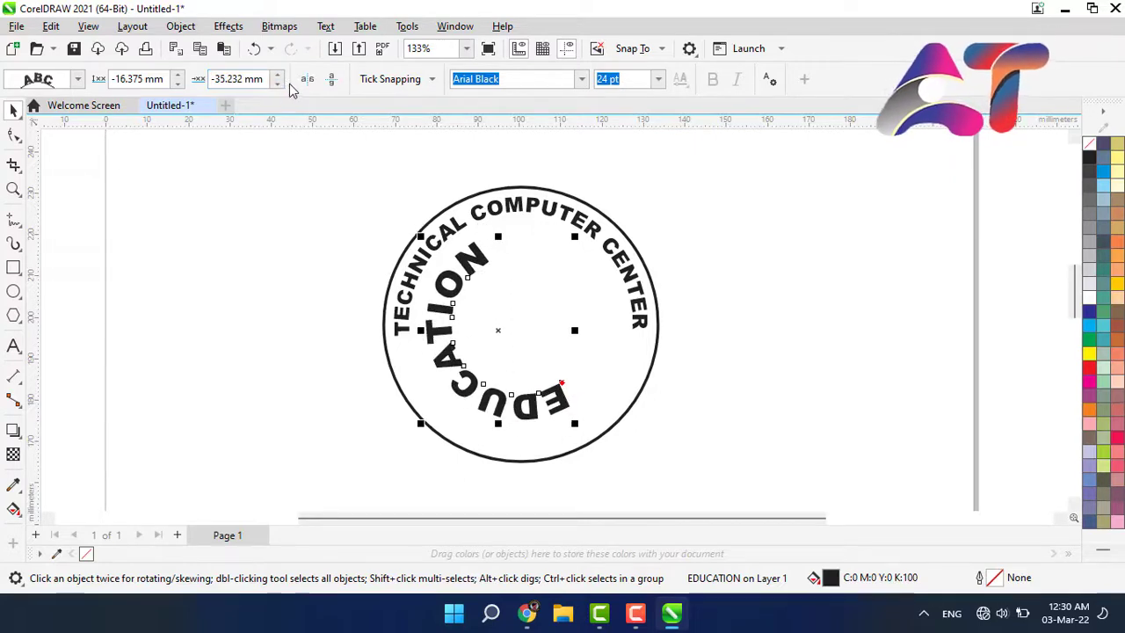
click(278, 85)
click(278, 84)
click(278, 85)
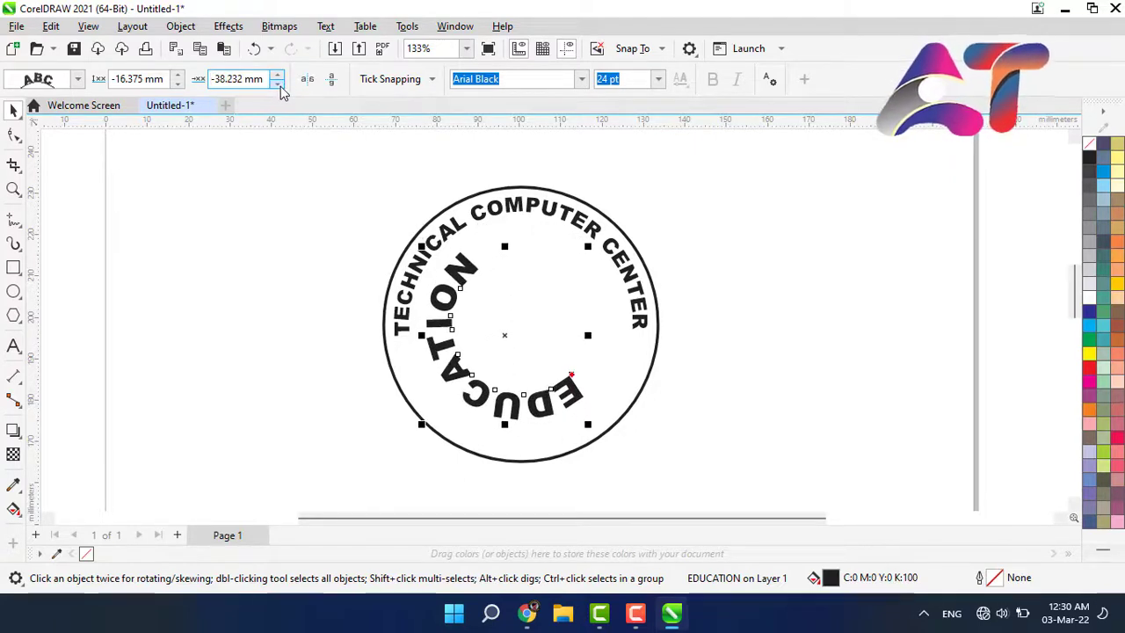
click(278, 84)
click(278, 84)
click(278, 85)
click(278, 85)
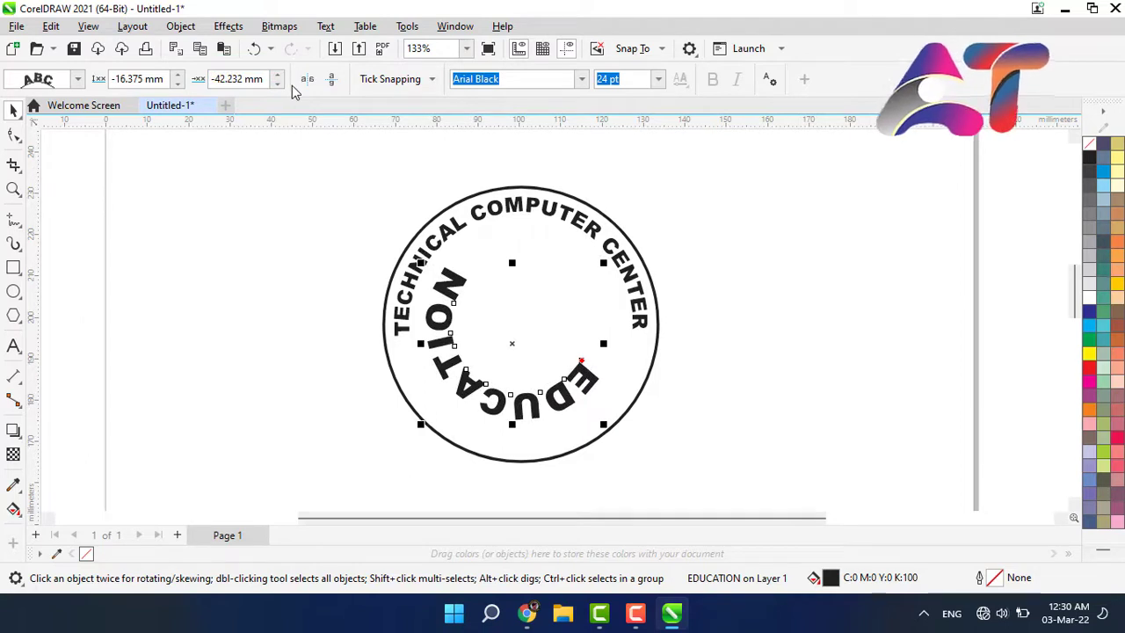
click(277, 85)
click(277, 86)
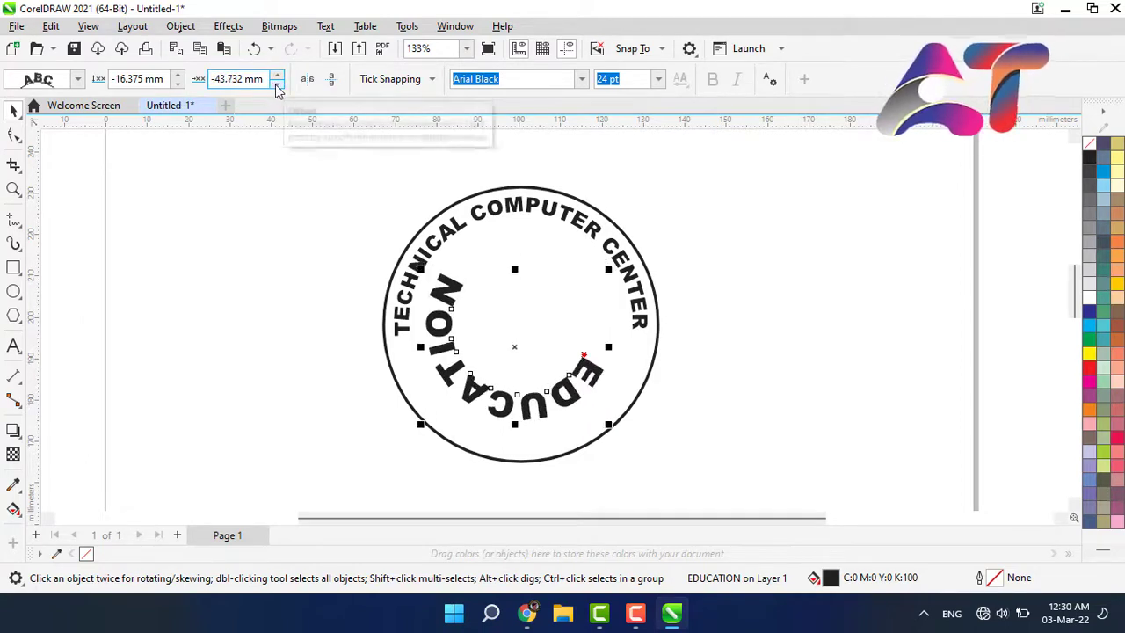
click(277, 85)
click(277, 85)
click(277, 85)
click(276, 85)
click(277, 85)
click(277, 86)
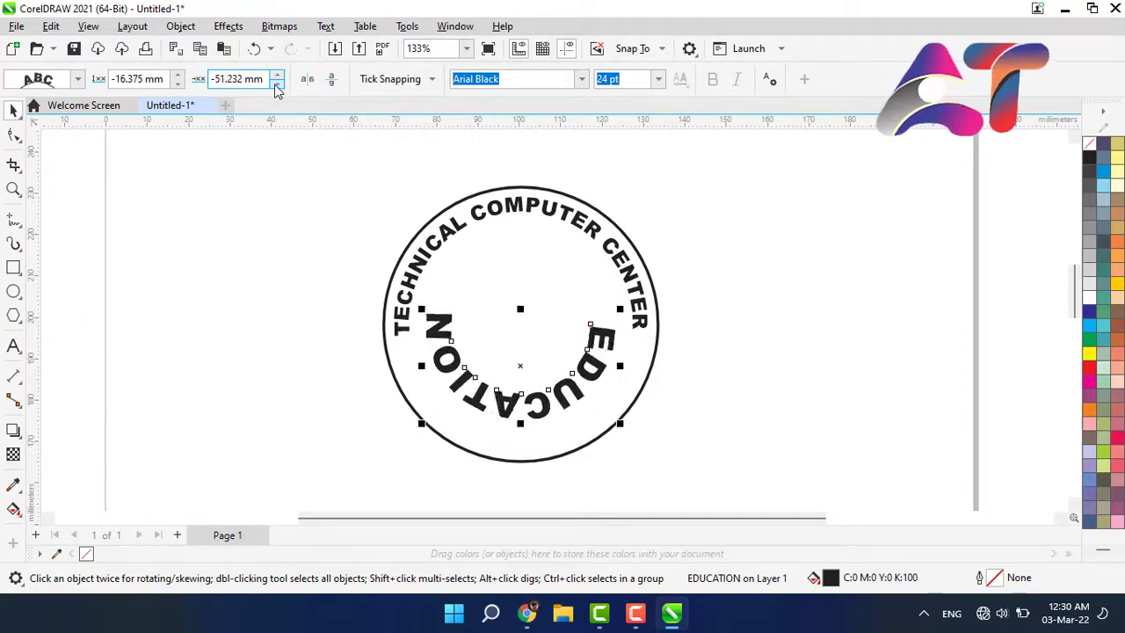
click(277, 86)
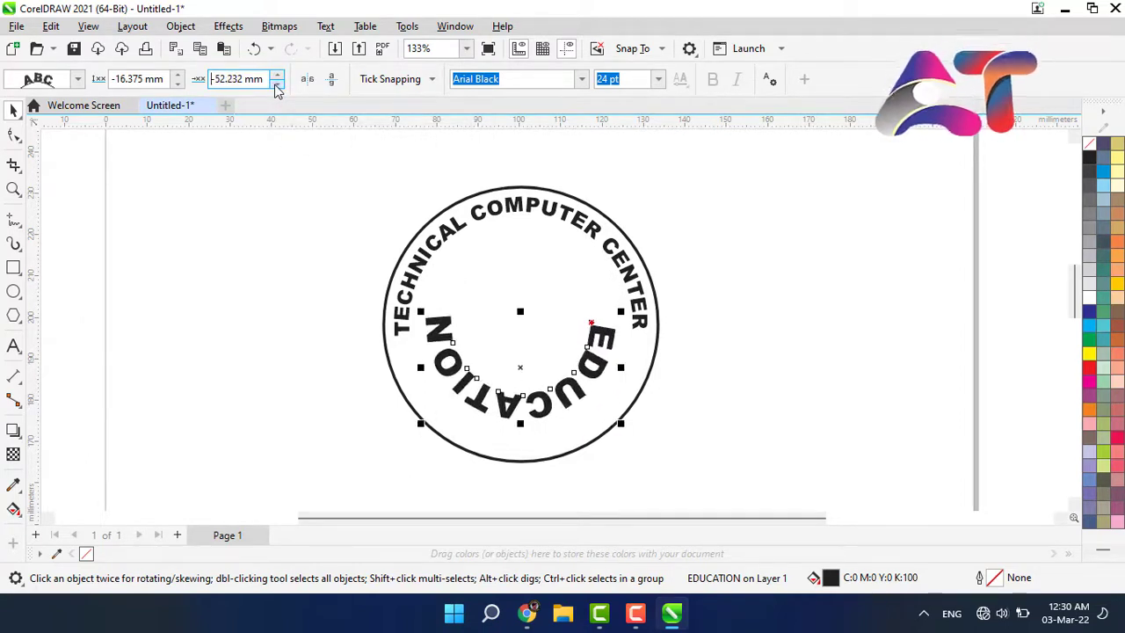
click(555, 218)
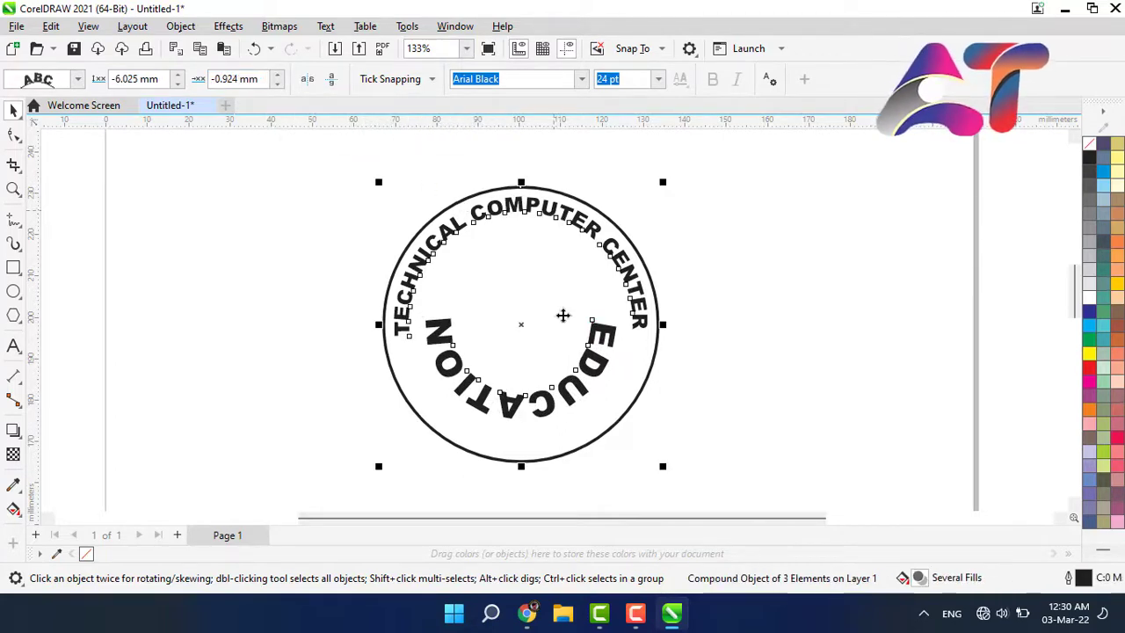
Set the EDUCATION text's font size to 16 pt and mirror the text horizontally on its path.
ctrl+click(608, 333)
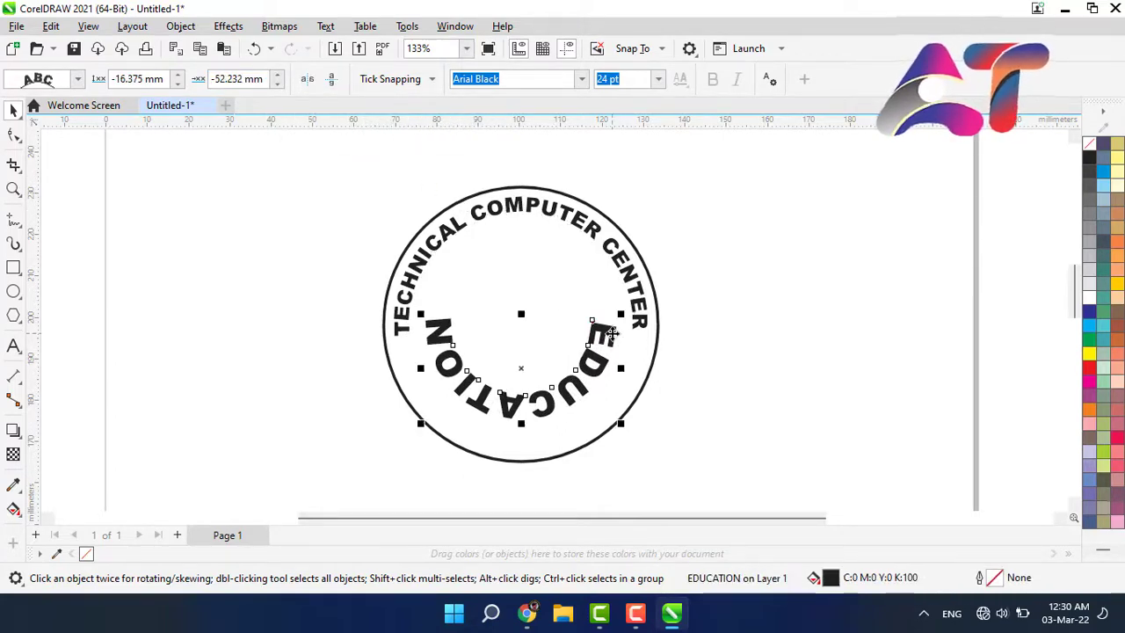
click(658, 79)
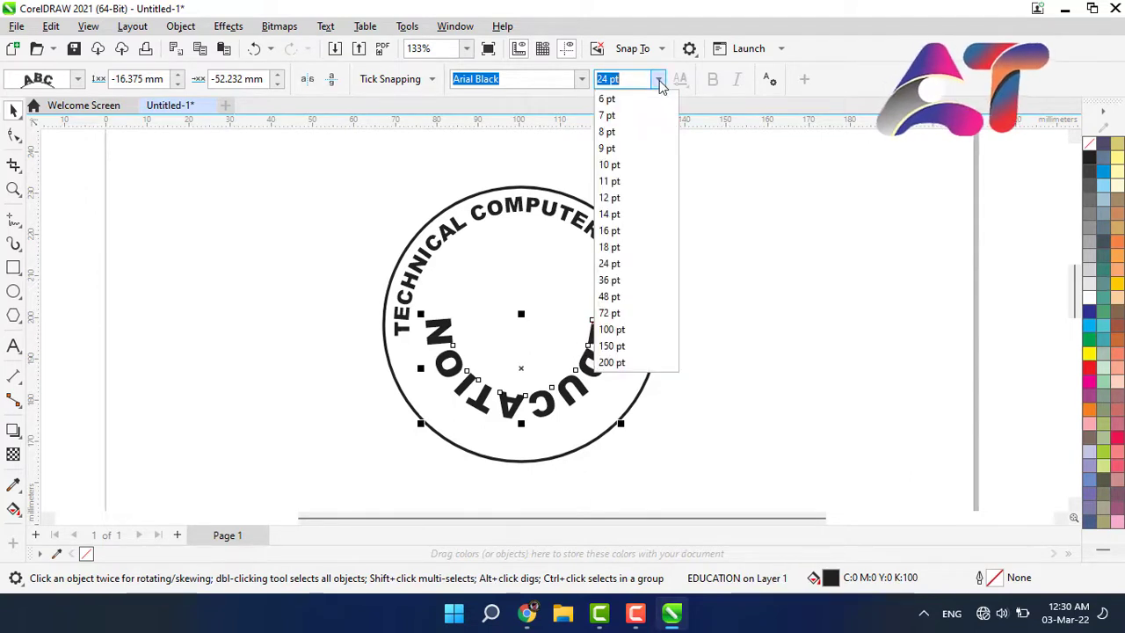
click(620, 234)
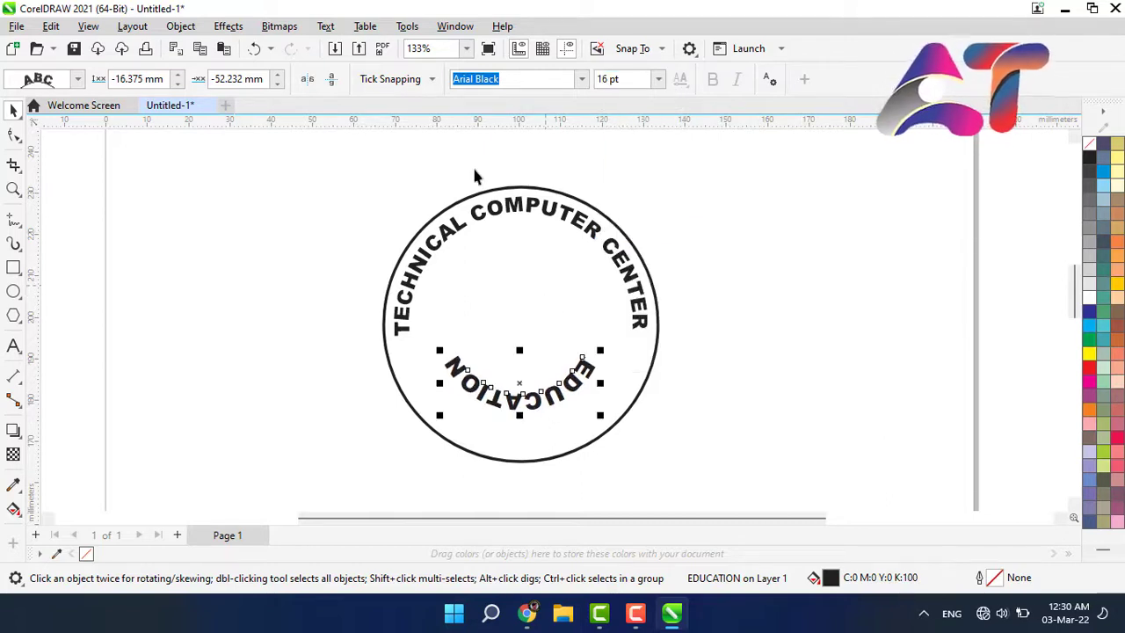
click(331, 80)
click(331, 80)
click(307, 79)
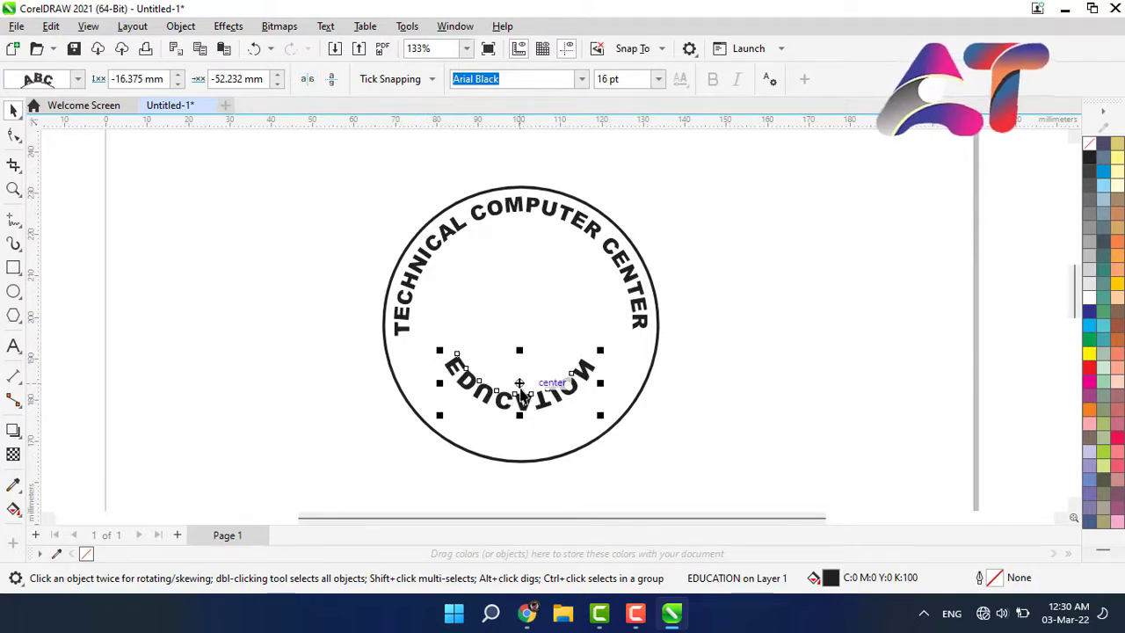
Move the EDUCATION text lower in the circle at -9.525 mm from the path, and mirror the fitted text vertically.
drag(519, 384, 519, 413)
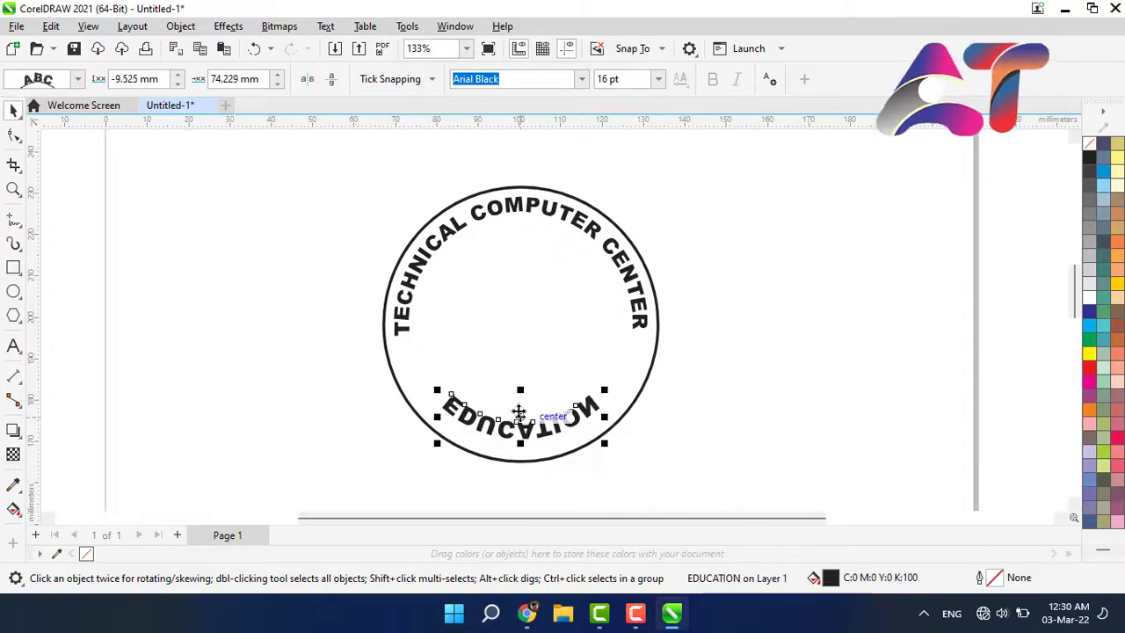
click(335, 421)
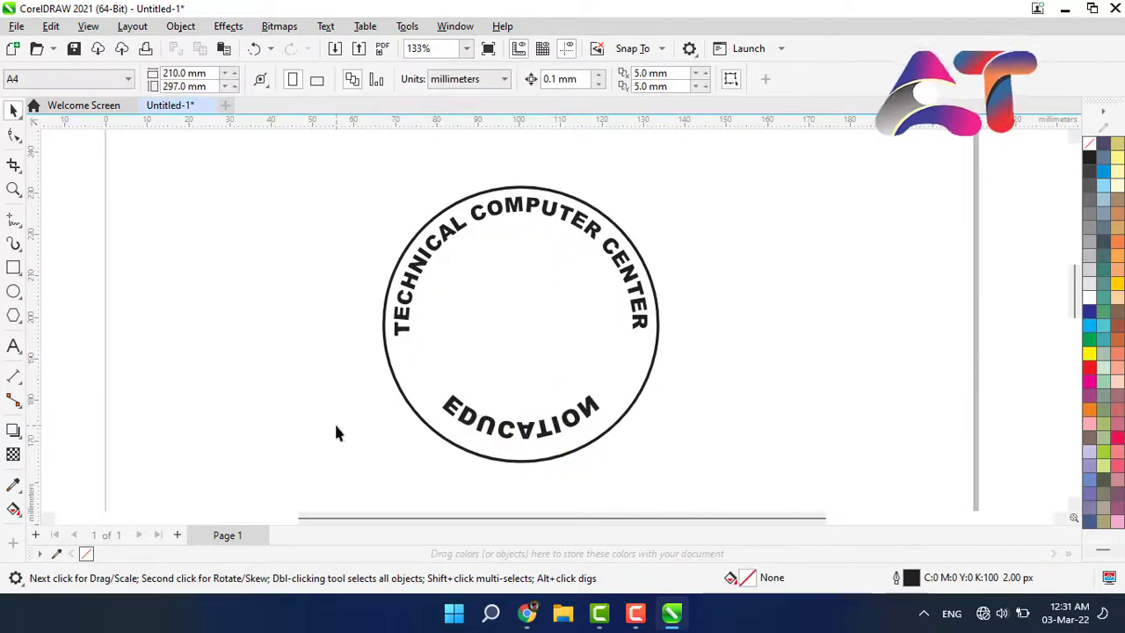
click(475, 423)
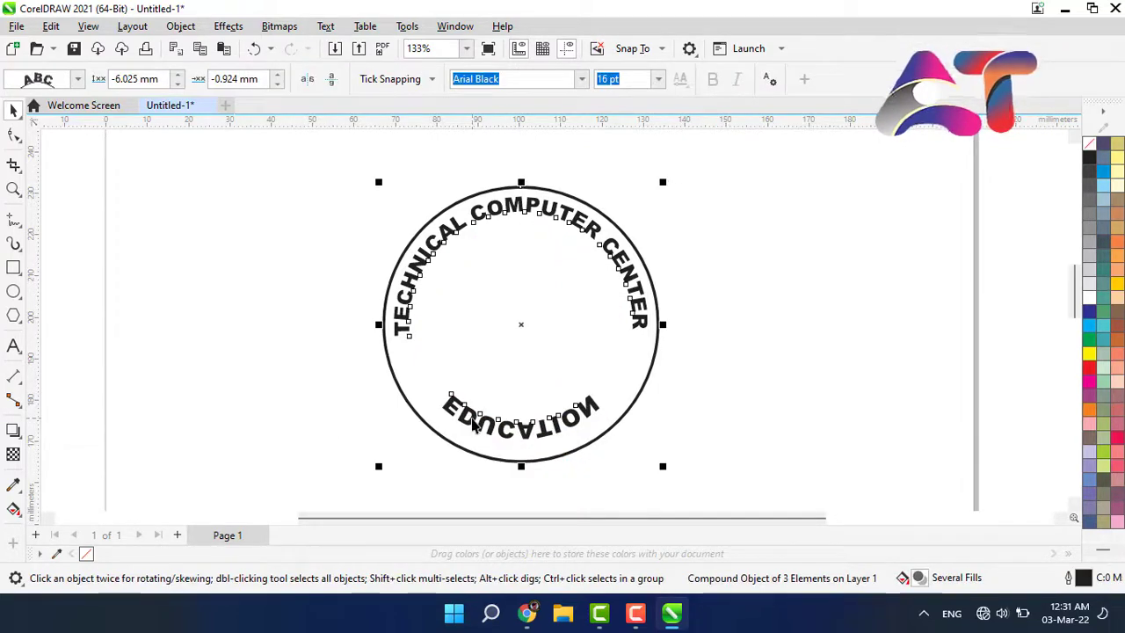
click(331, 82)
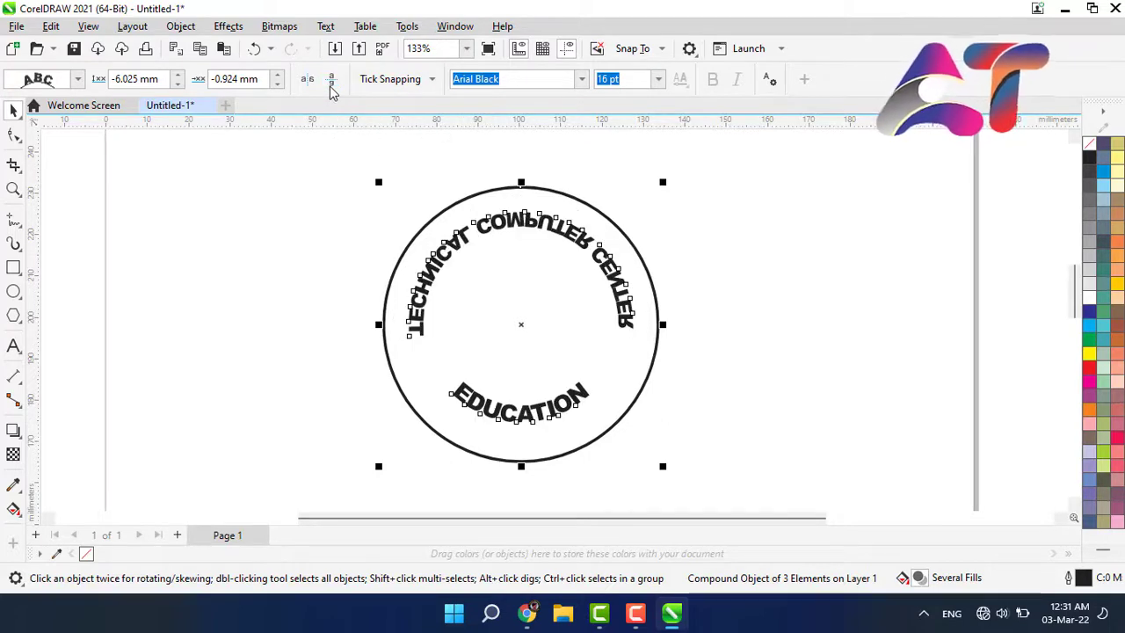
click(300, 180)
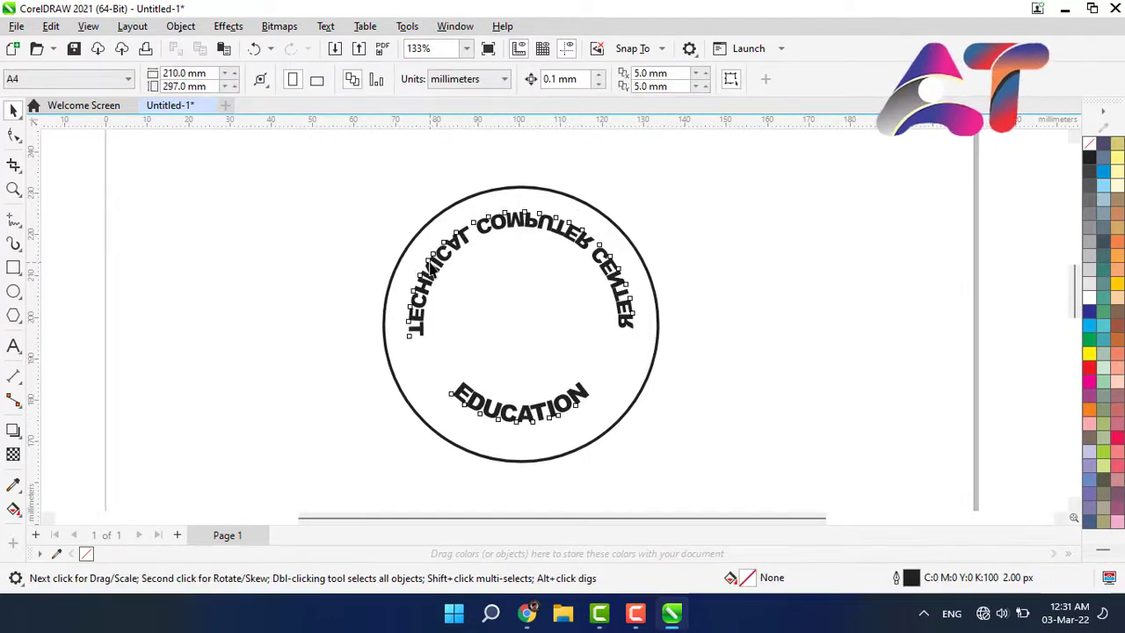
Mirror only the TECHNICAL COMPUTER CENTER text vertically and set its font size to 16 pt.
click(431, 268)
ctrl+click(431, 265)
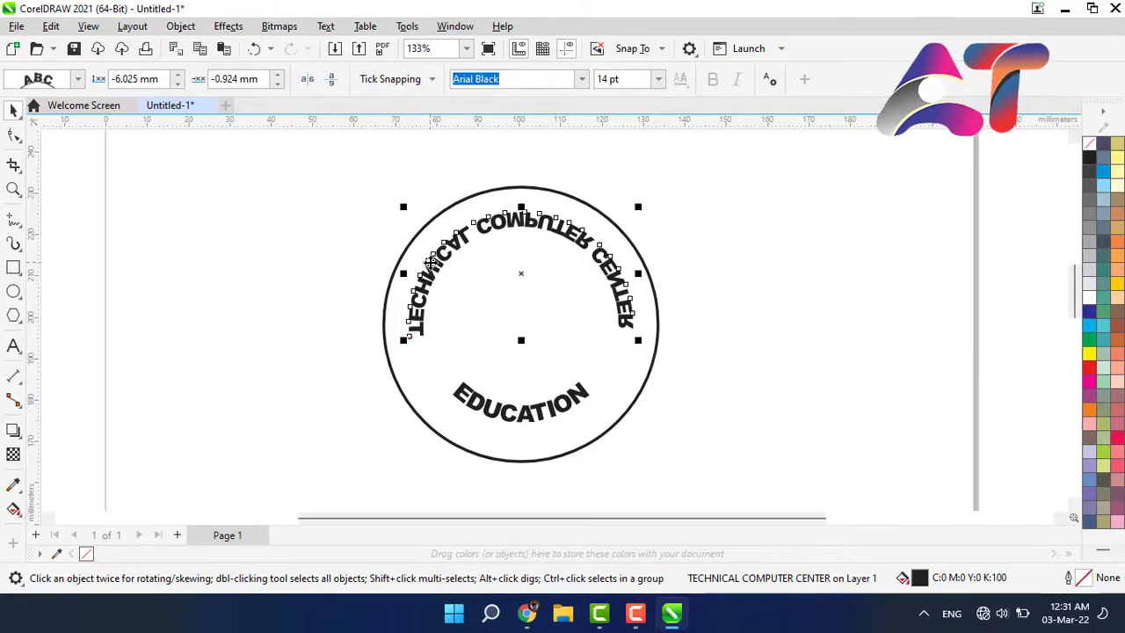
click(332, 81)
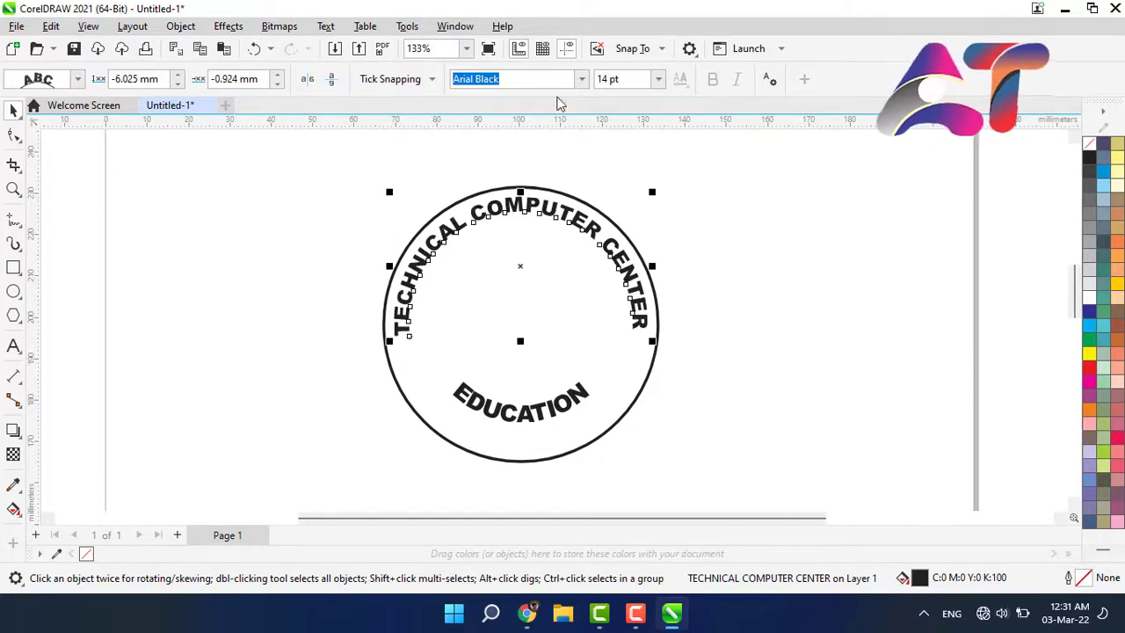
click(659, 81)
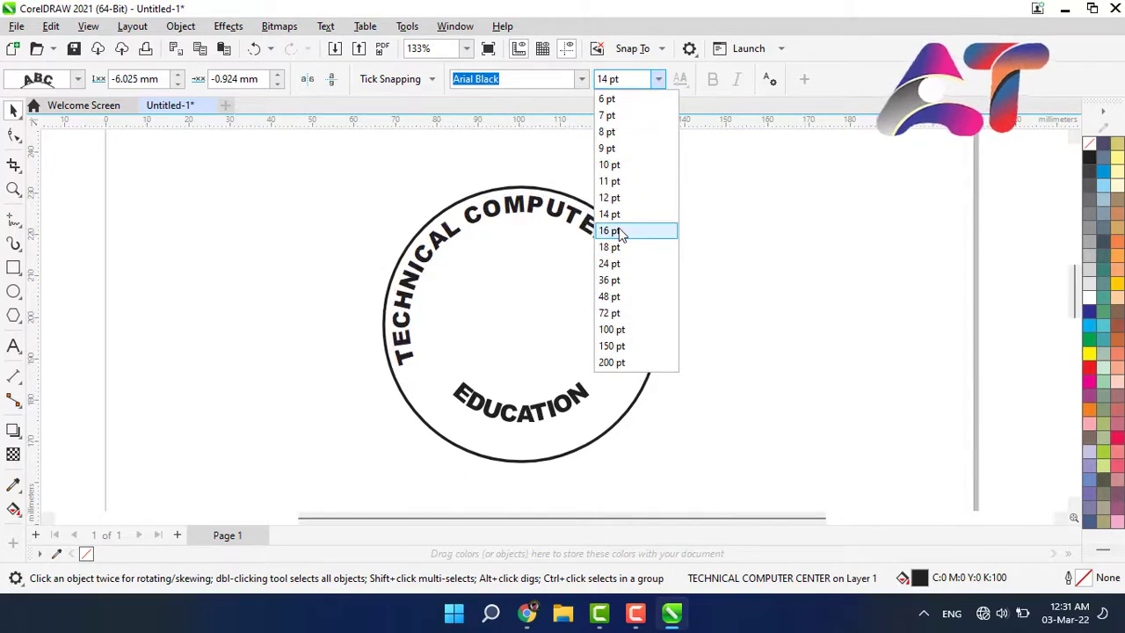
click(618, 232)
Move the EDUCATION text down to -3.175 mm from the path with a 94.188 mm offset, and enlarge it to about 17.7 pt.
click(541, 411)
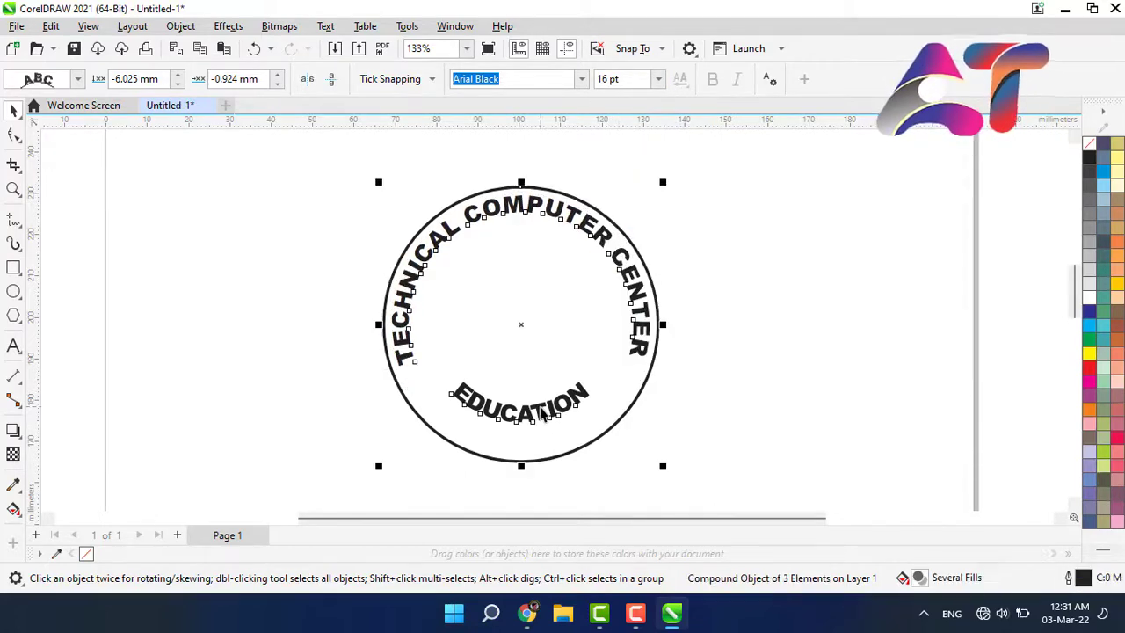
click(542, 407)
drag(541, 405, 535, 428)
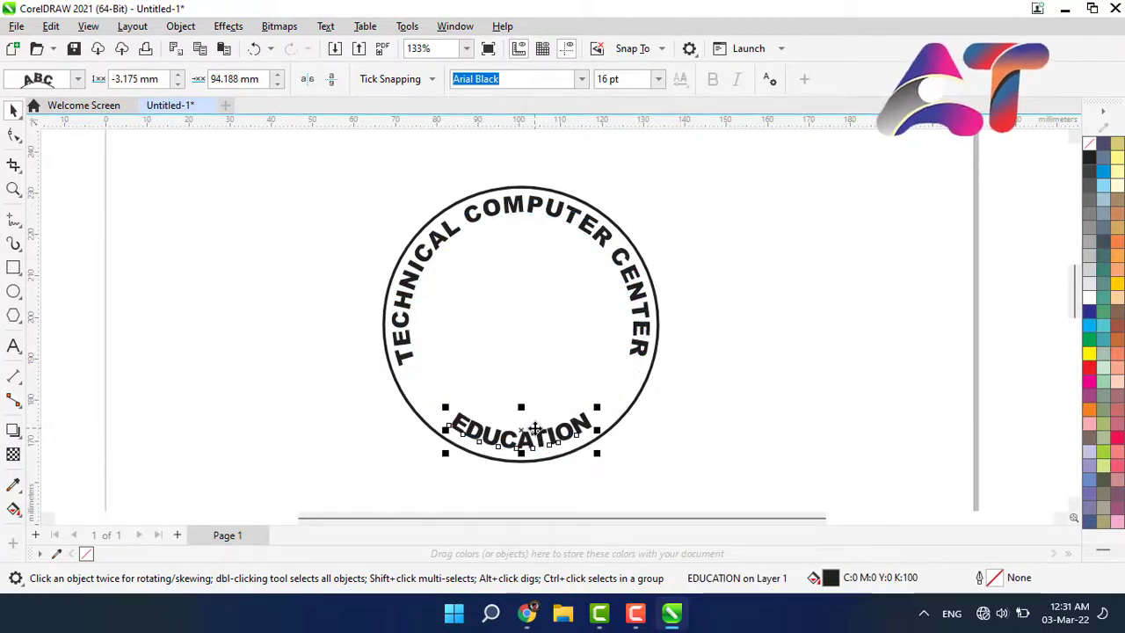
drag(444, 406, 439, 402)
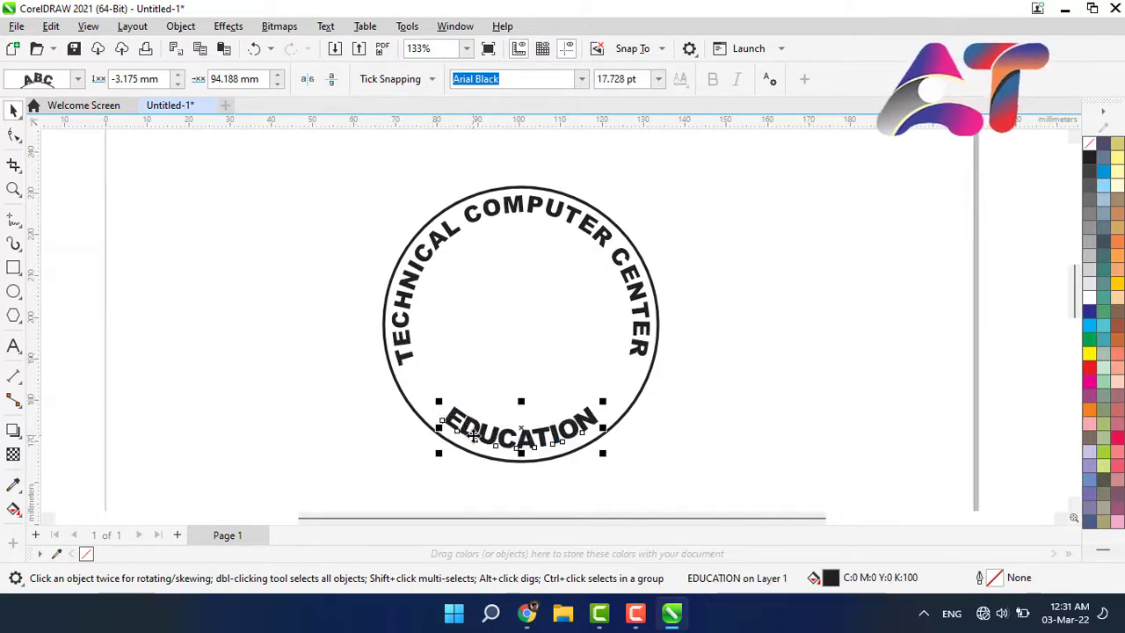
click(391, 444)
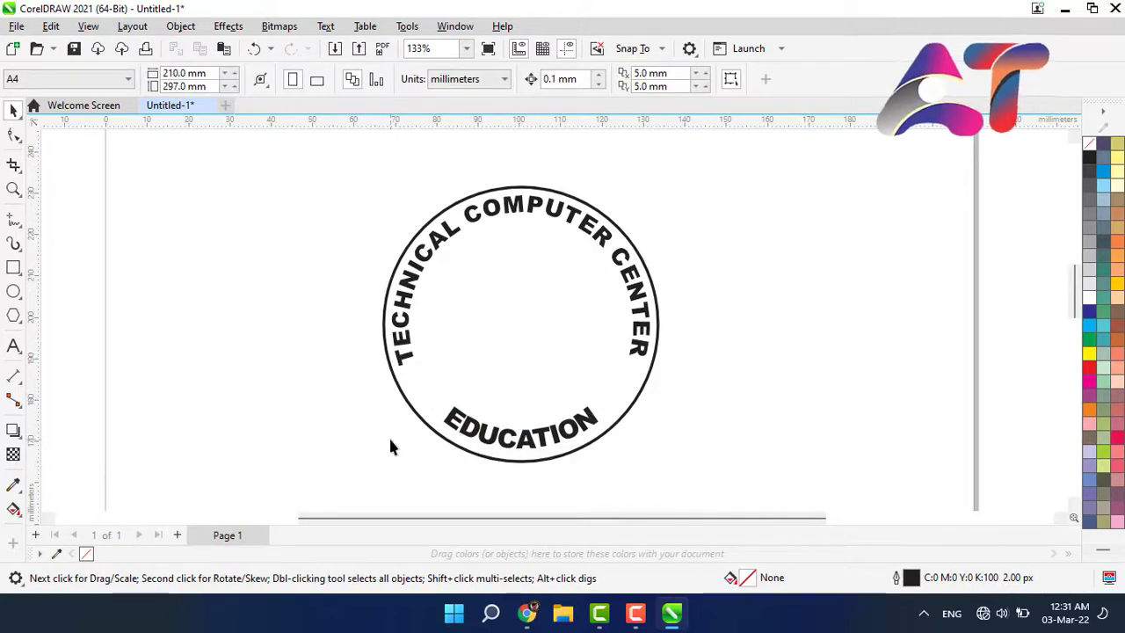
click(14, 294)
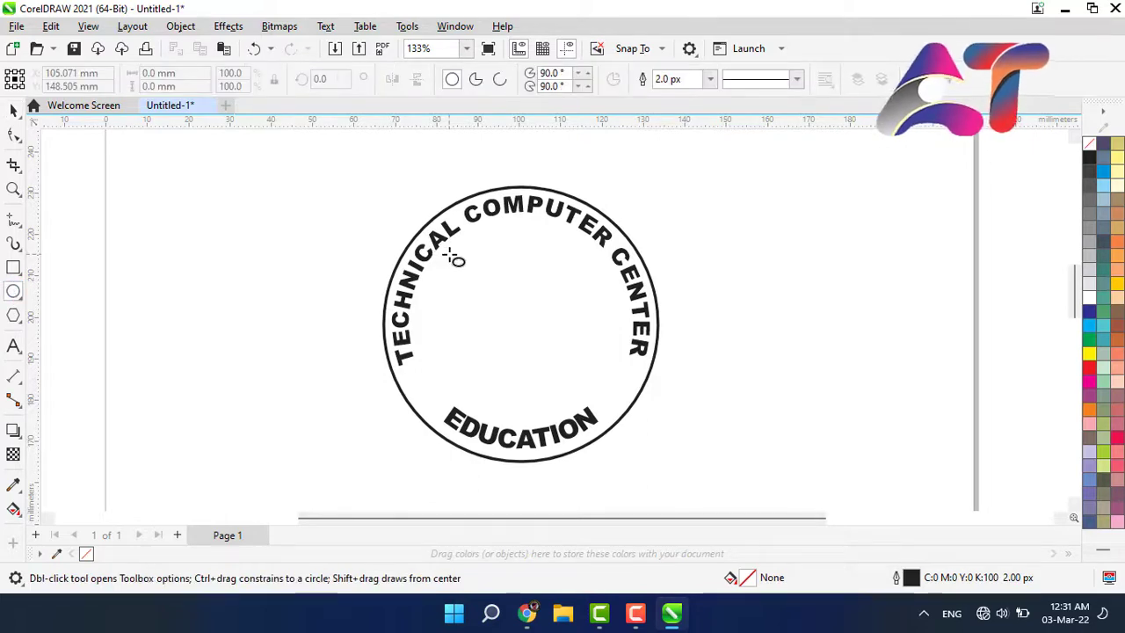
drag(449, 254, 614, 339)
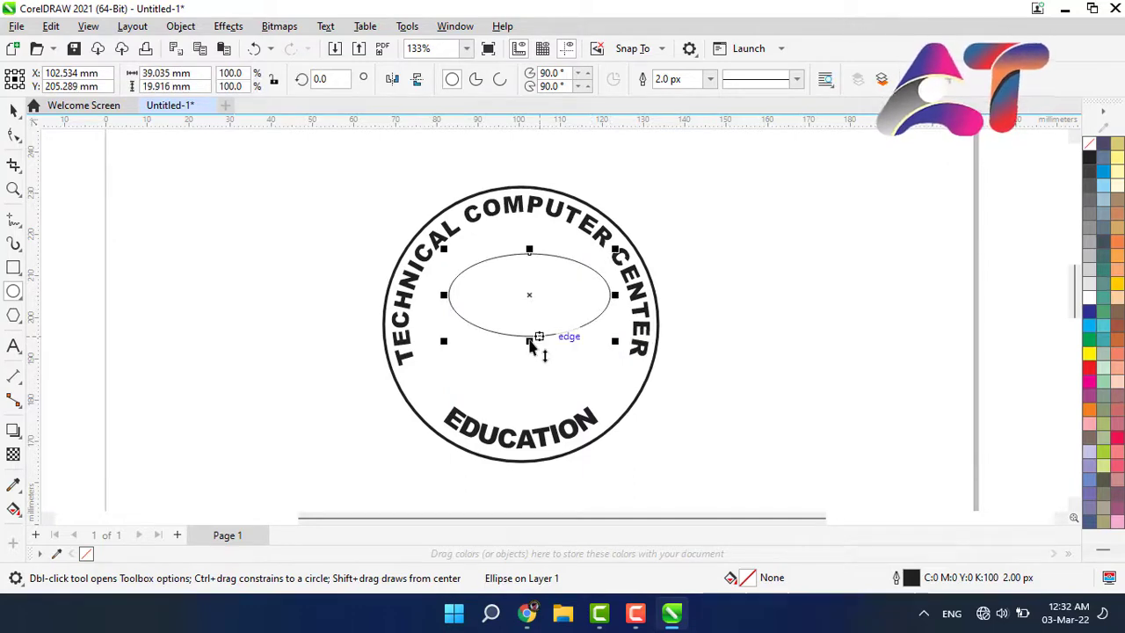
drag(530, 341, 532, 354)
drag(618, 347, 641, 377)
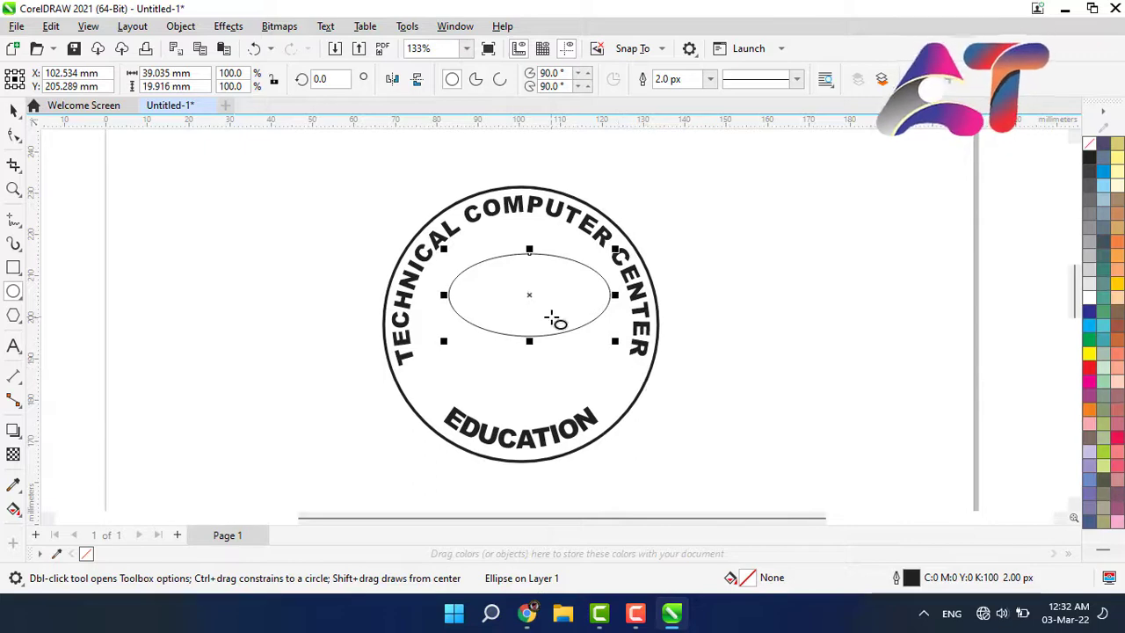
key(Delete)
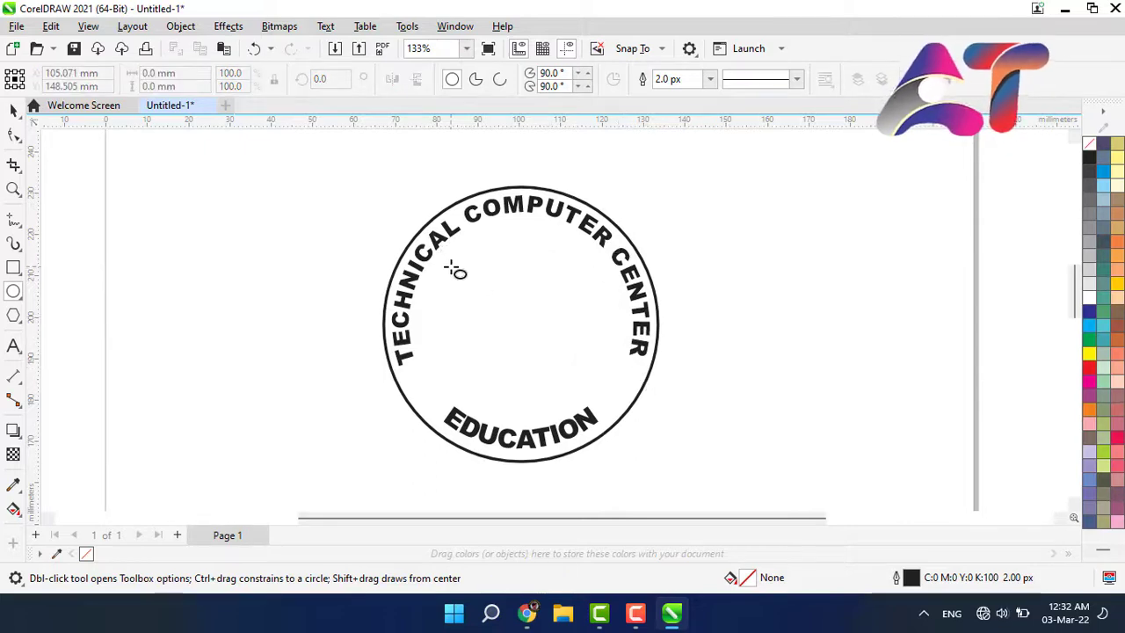
Draw a circle about 37.6 mm wide inside the curved text, move it up and left, and enlarge it to about 43.6 mm.
drag(450, 267, 606, 348)
click(13, 109)
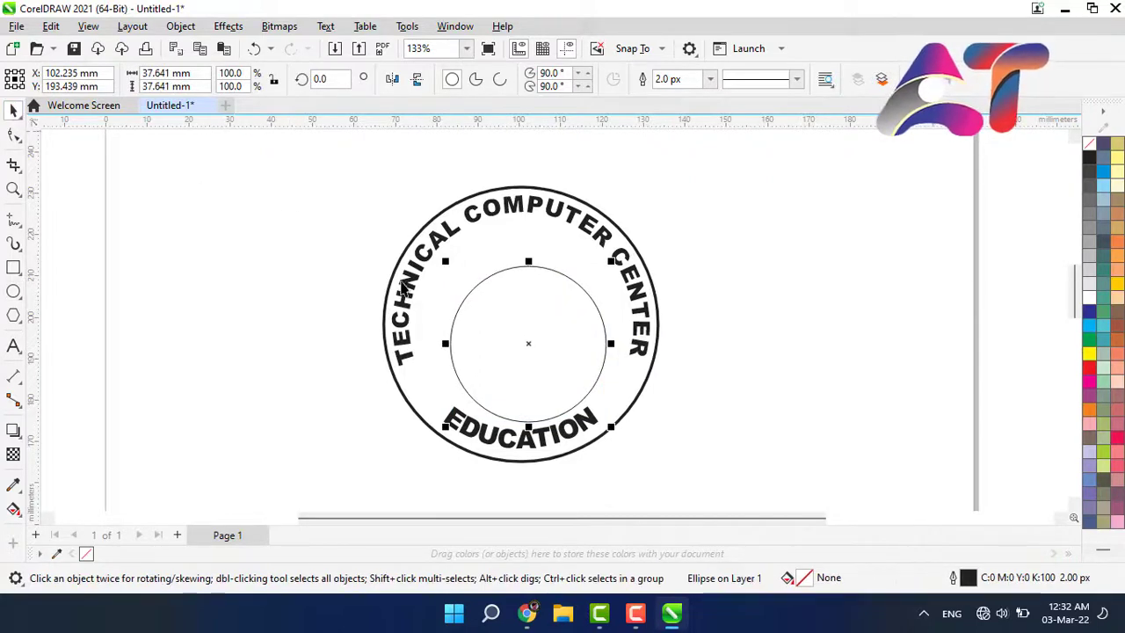
drag(506, 328, 488, 300)
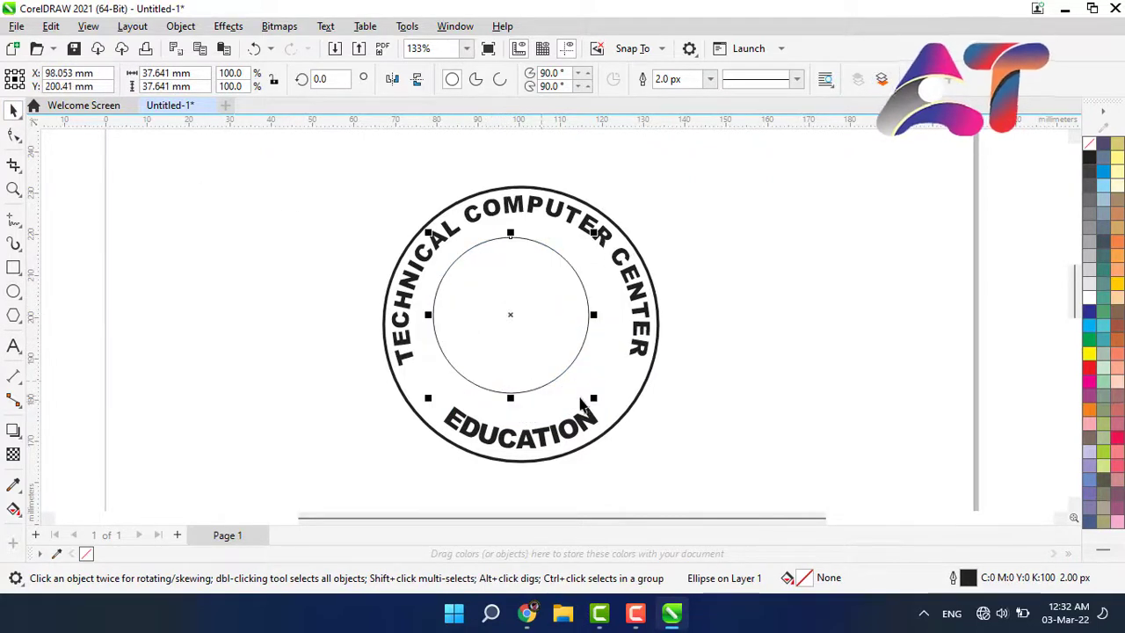
drag(594, 401, 639, 430)
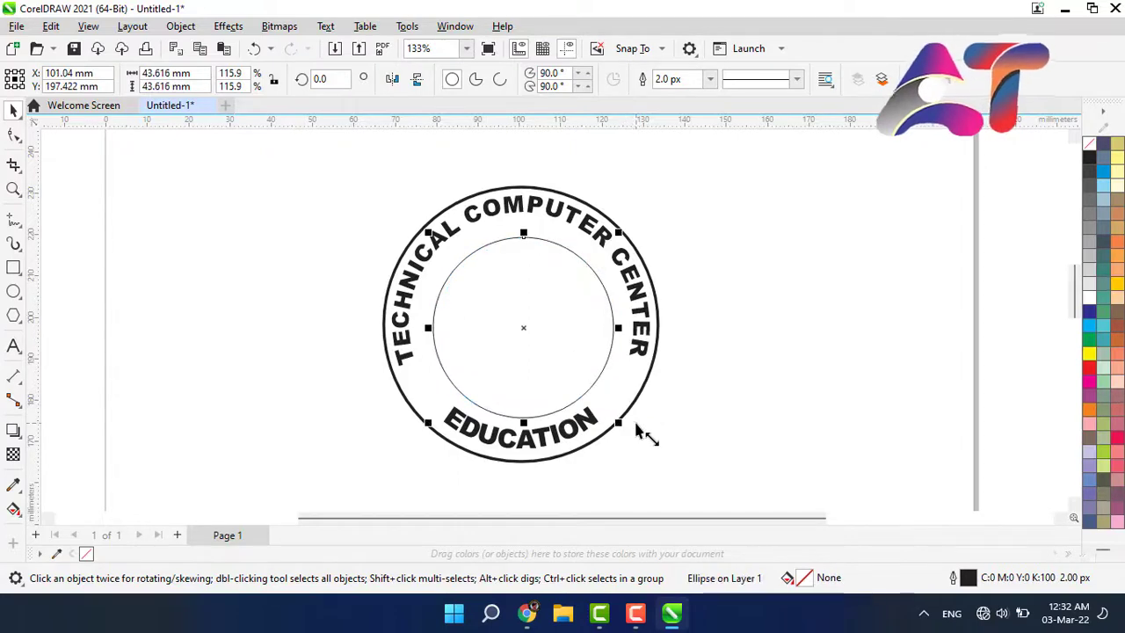
Nudge the inner circle up and left to centre it within the outer circle at about X 100.34 mm, Y 198.22 mm.
key(Up)
key(Up)
key(Up)
key(Up)
key(Up)
key(Up)
key(Up)
key(Up)
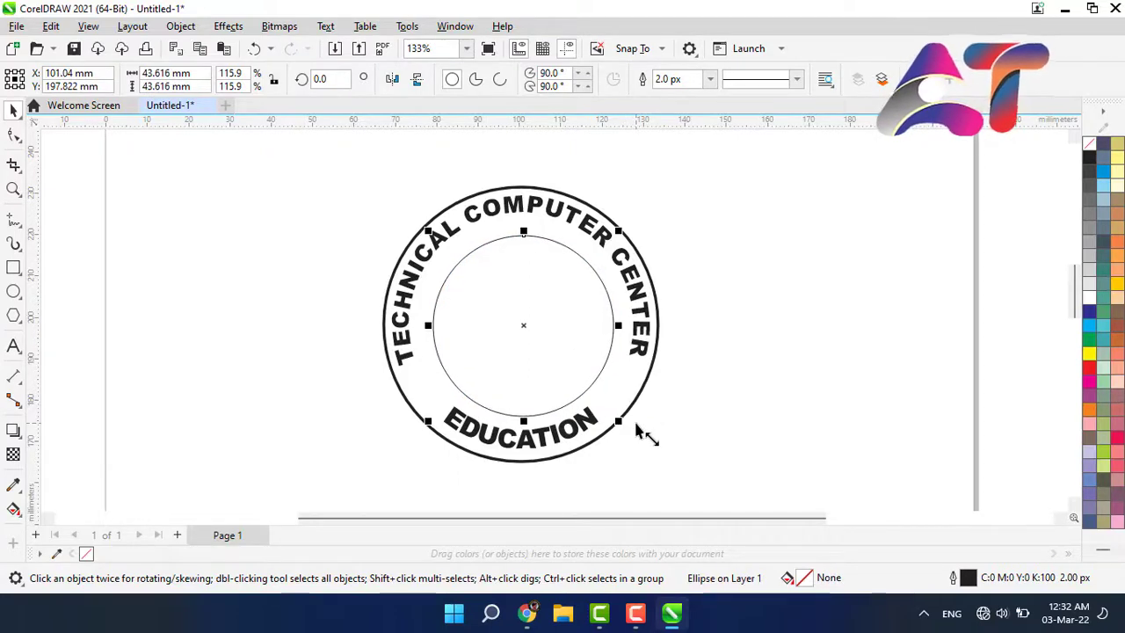
key(Left)
key(Left)
key(Left)
key(Left)
key(Left)
key(Left)
key(Left)
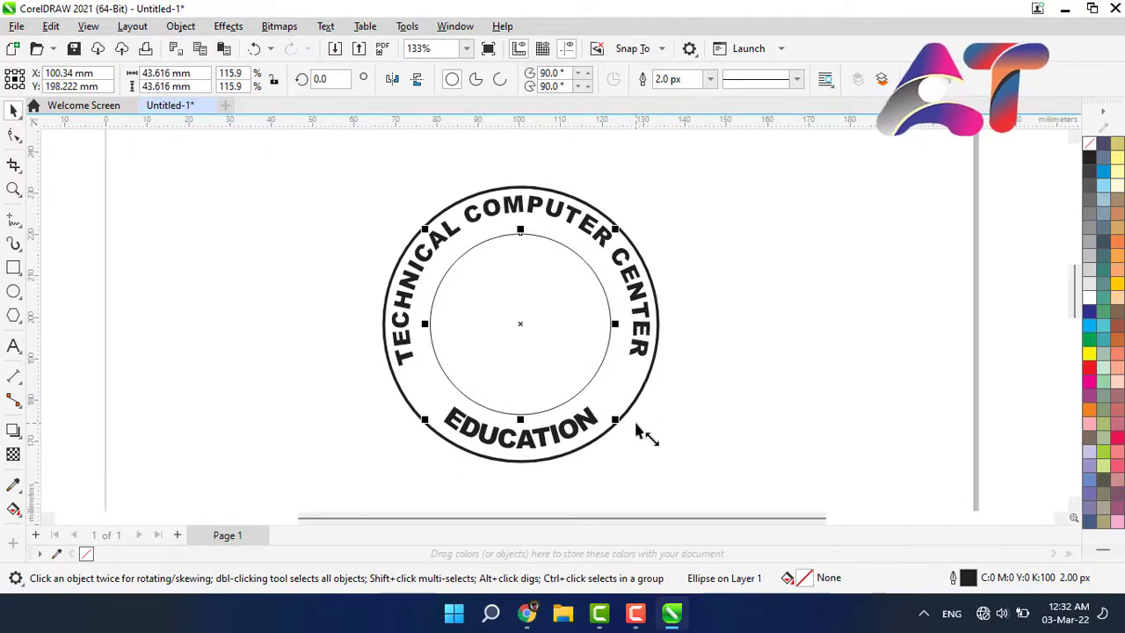
Enlarge the inner circle to about 47.1 mm and recentre it at about X 100.69 mm, Y 198.07 mm.
drag(615, 427, 634, 444)
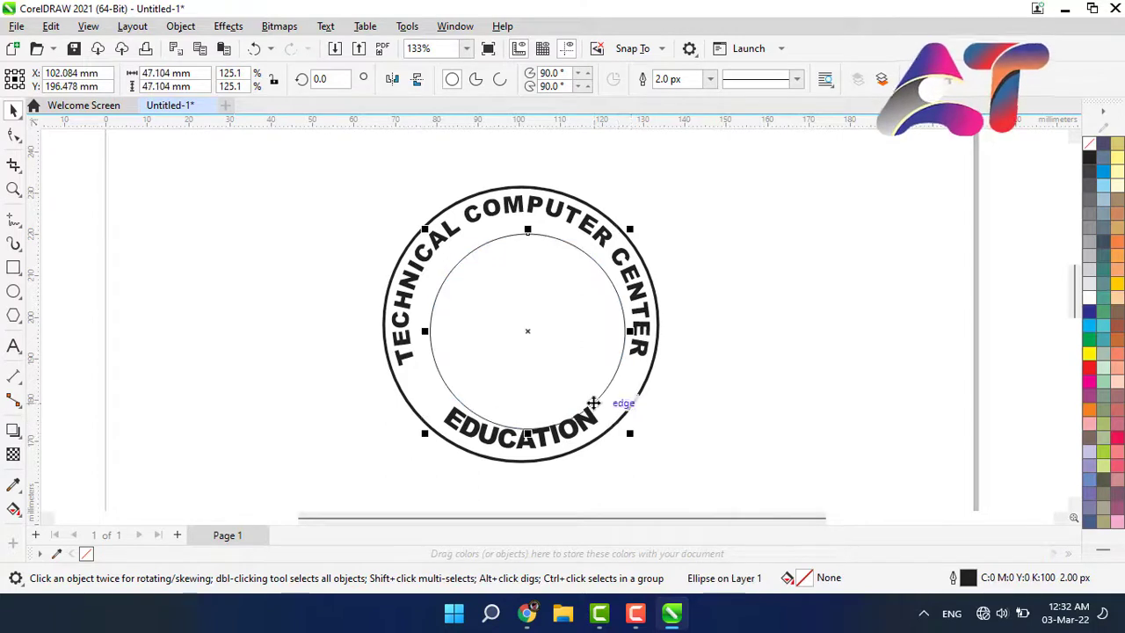
drag(595, 402, 585, 395)
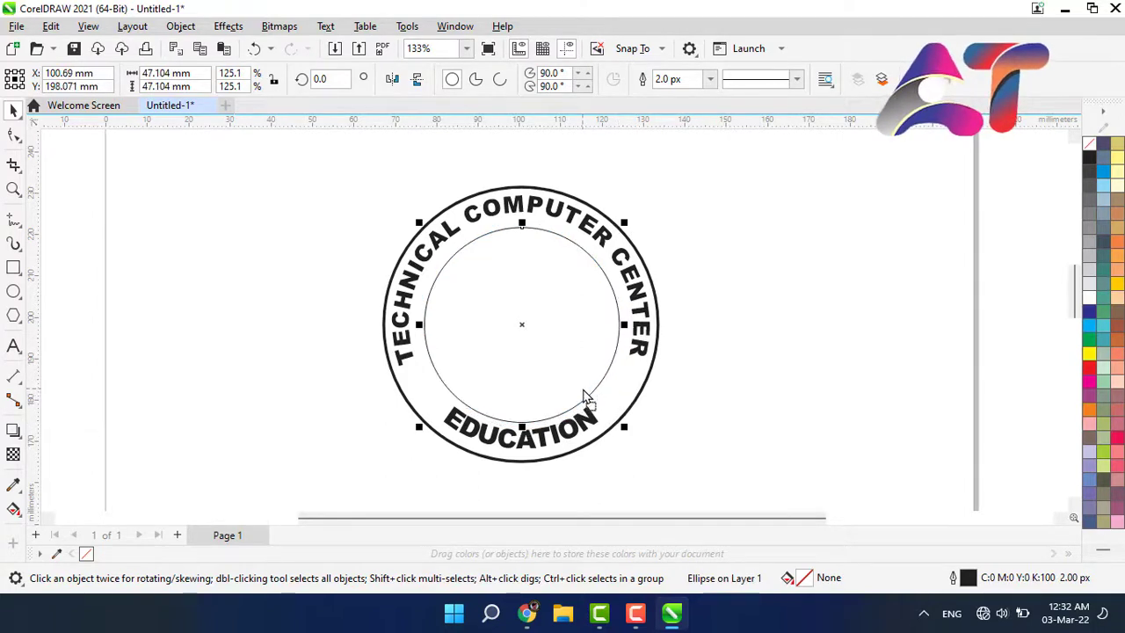
click(810, 314)
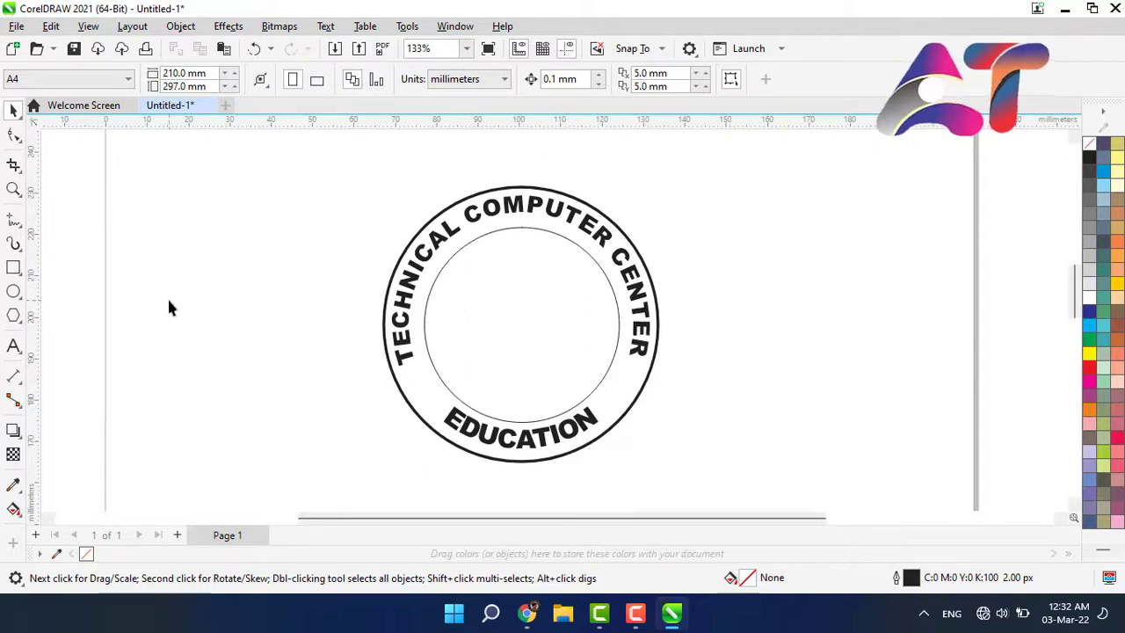
click(643, 618)
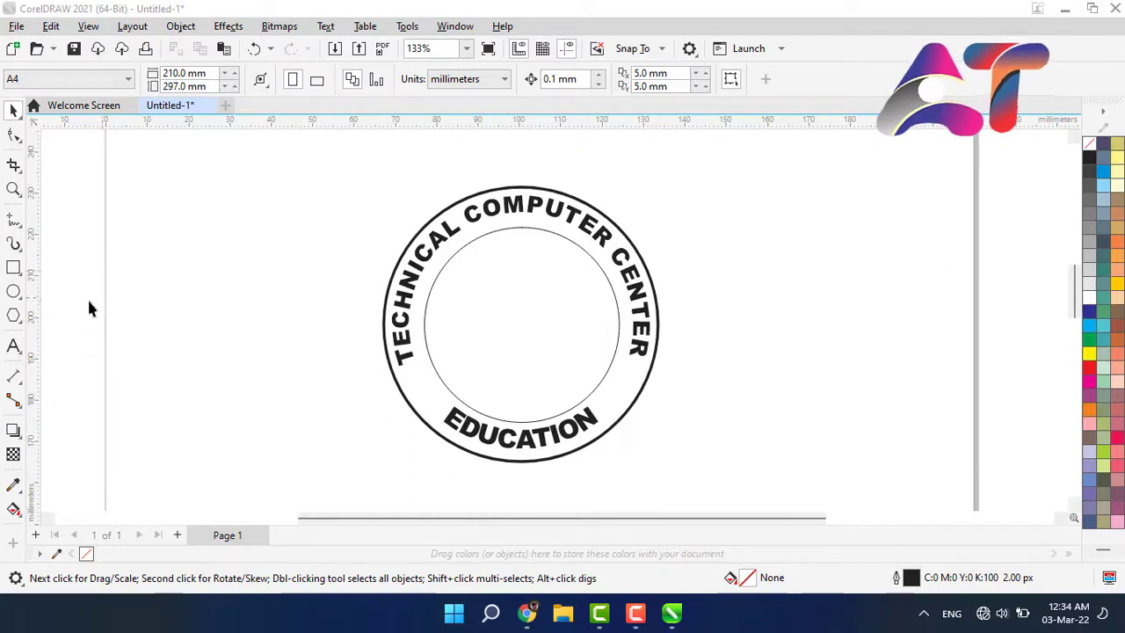
Draw a five-pointed star, scale it down to about 5.8 mm wide, and place it in the ring before the E of EDUCATION.
click(22, 325)
click(40, 333)
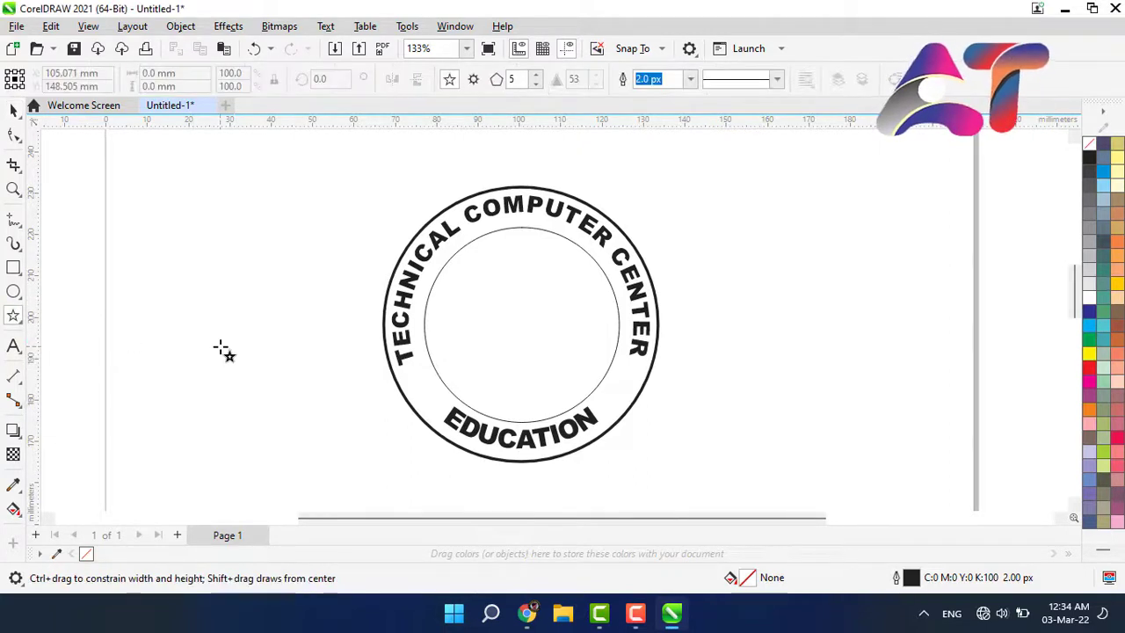
drag(183, 309, 255, 384)
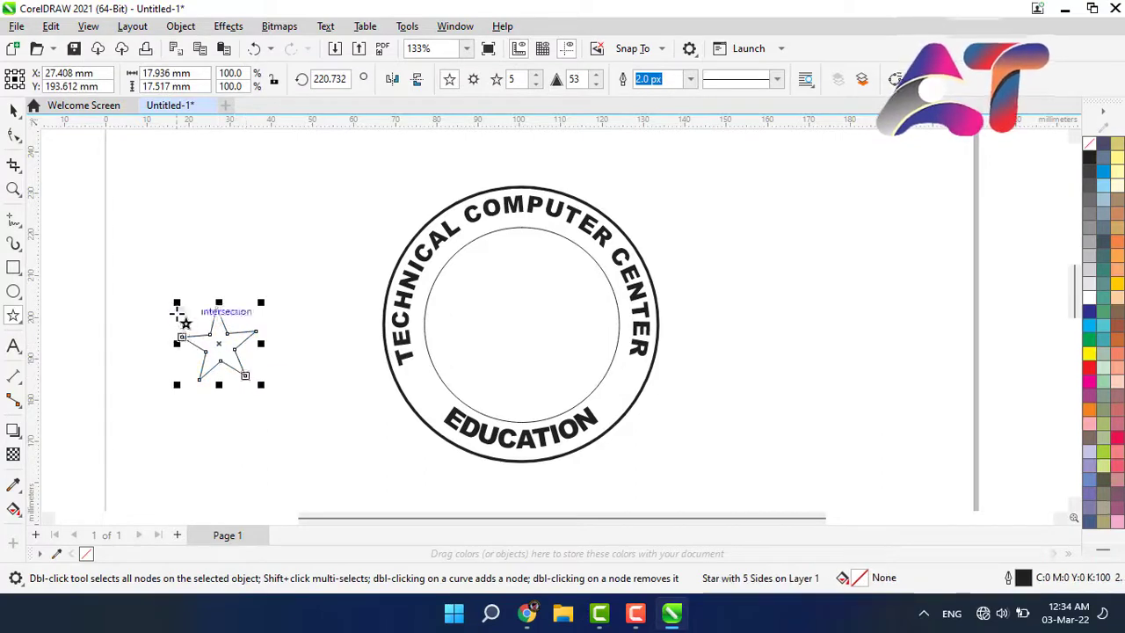
click(13, 109)
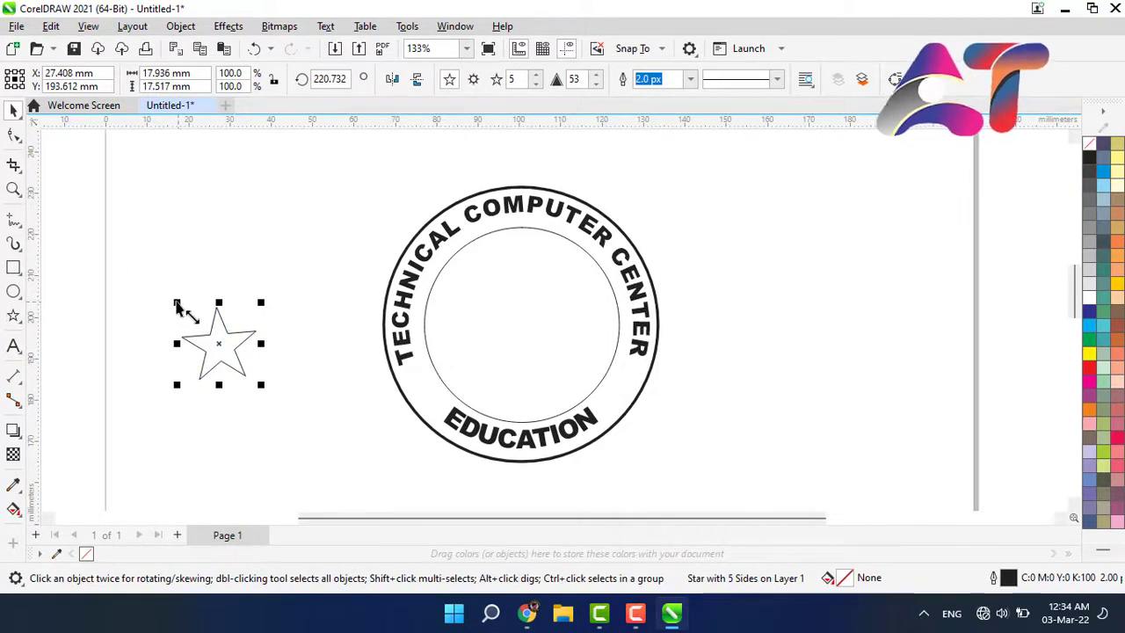
drag(177, 304, 423, 389)
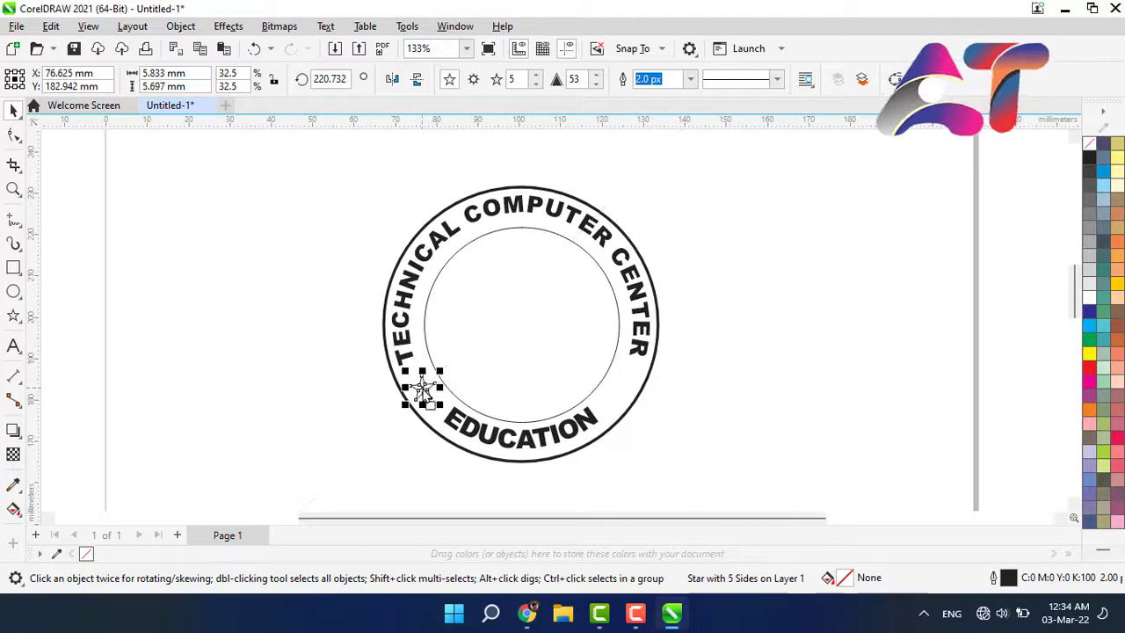
click(345, 415)
Duplicate the star and place the copy in the ring on the other side of EDUCATION, after the N.
click(423, 393)
key(ctrl+d)
drag(444, 377, 623, 396)
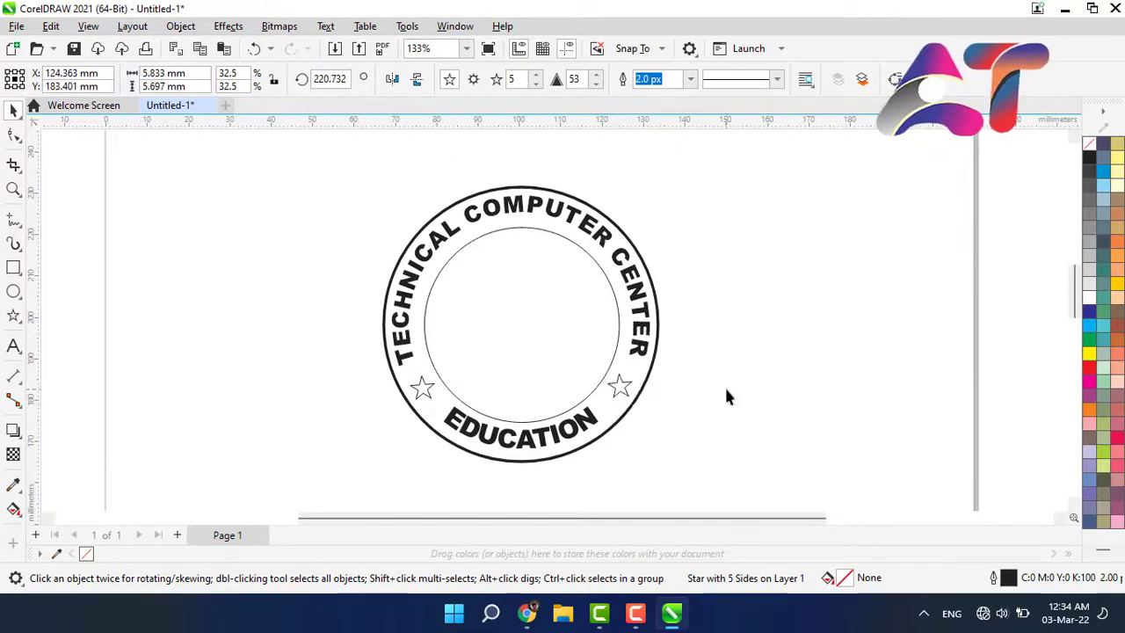
click(725, 395)
Fill both five-pointed stars beside EDUCATION with solid black.
click(616, 394)
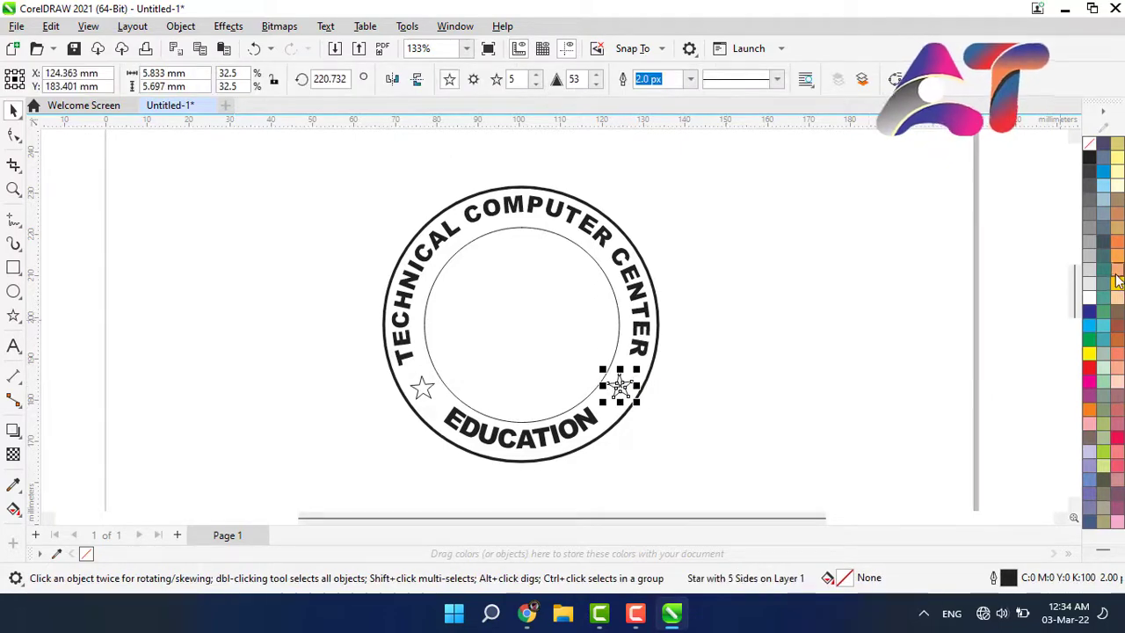
click(1089, 159)
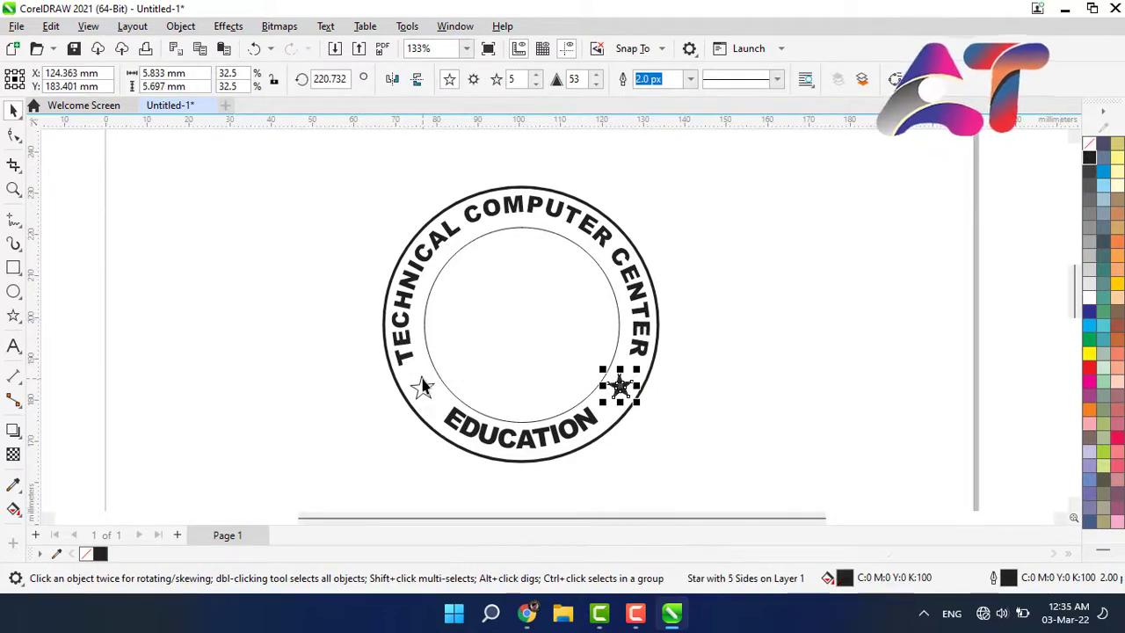
click(422, 387)
click(1095, 165)
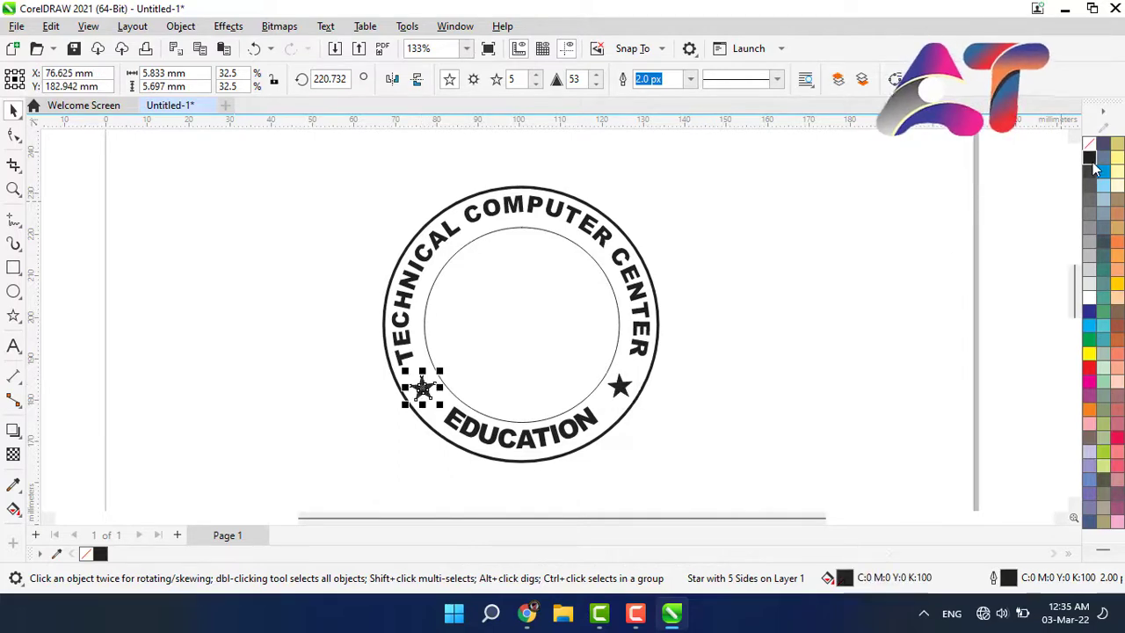
click(809, 231)
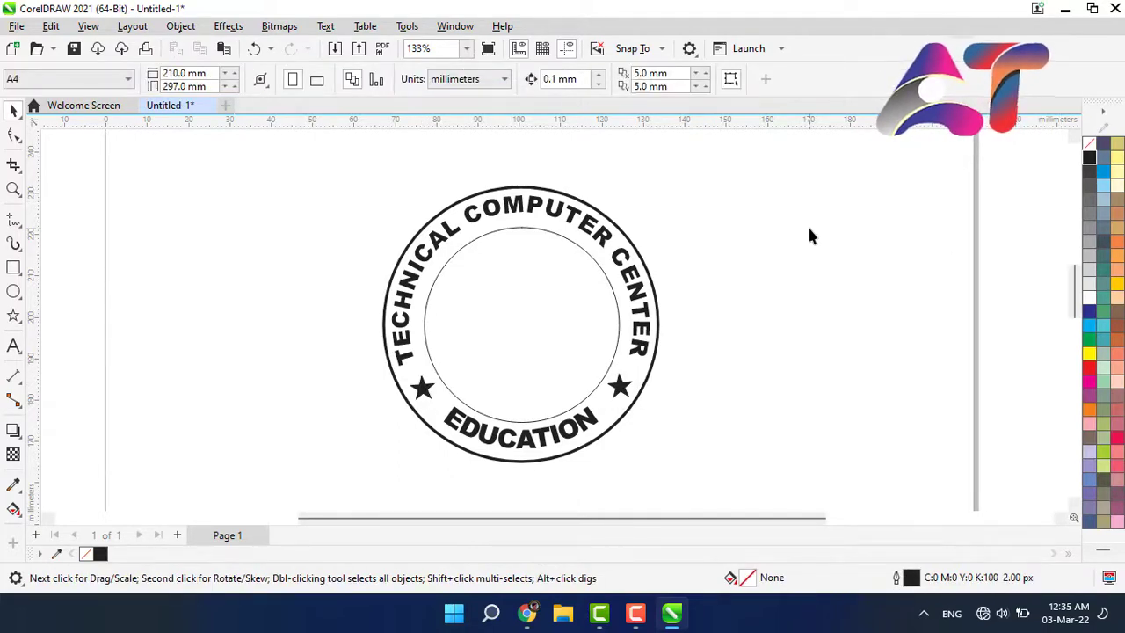
Add the text "ROUND TEXT", shrink it to about 36.9 mm wide and place it inside the inner circle.
click(13, 345)
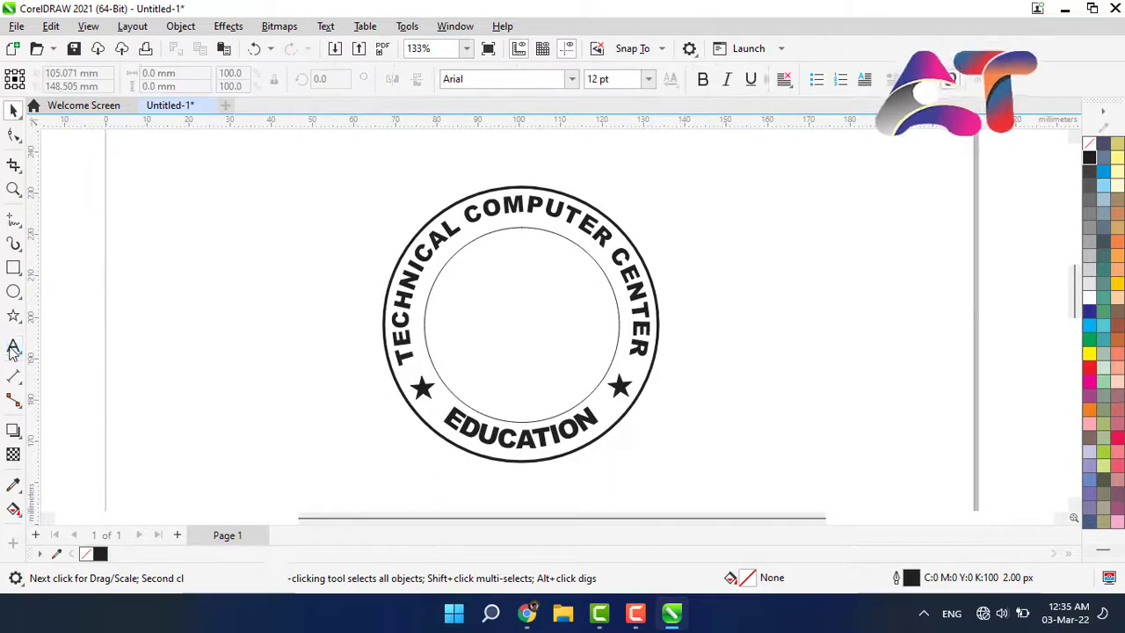
click(226, 294)
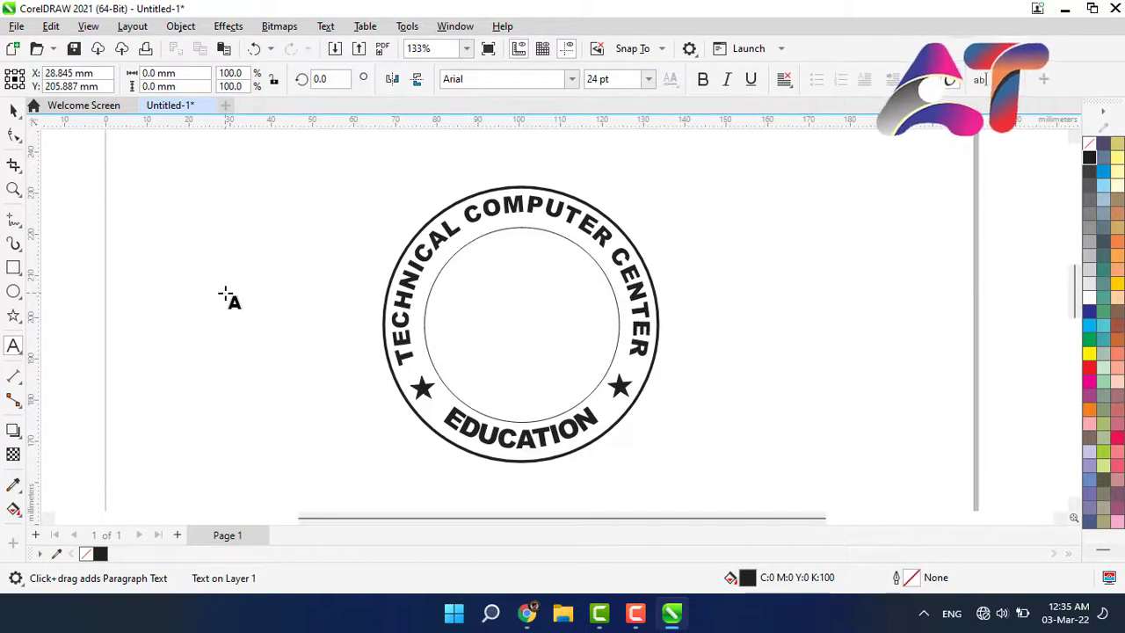
text(ROUD)
key(BackSpace)
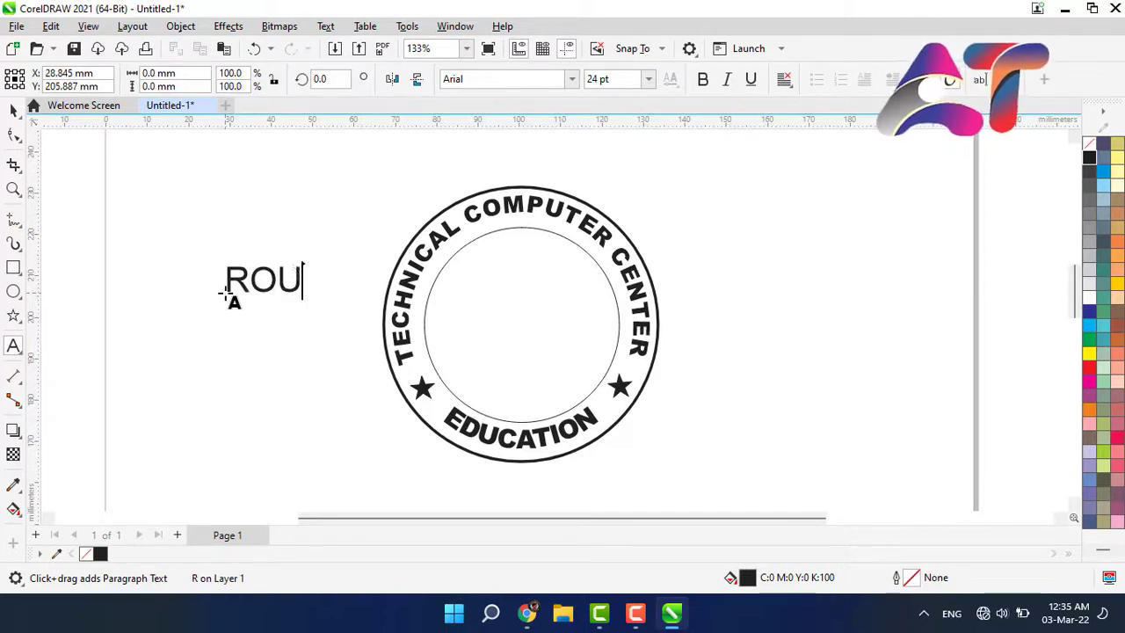
text(ND TEXT)
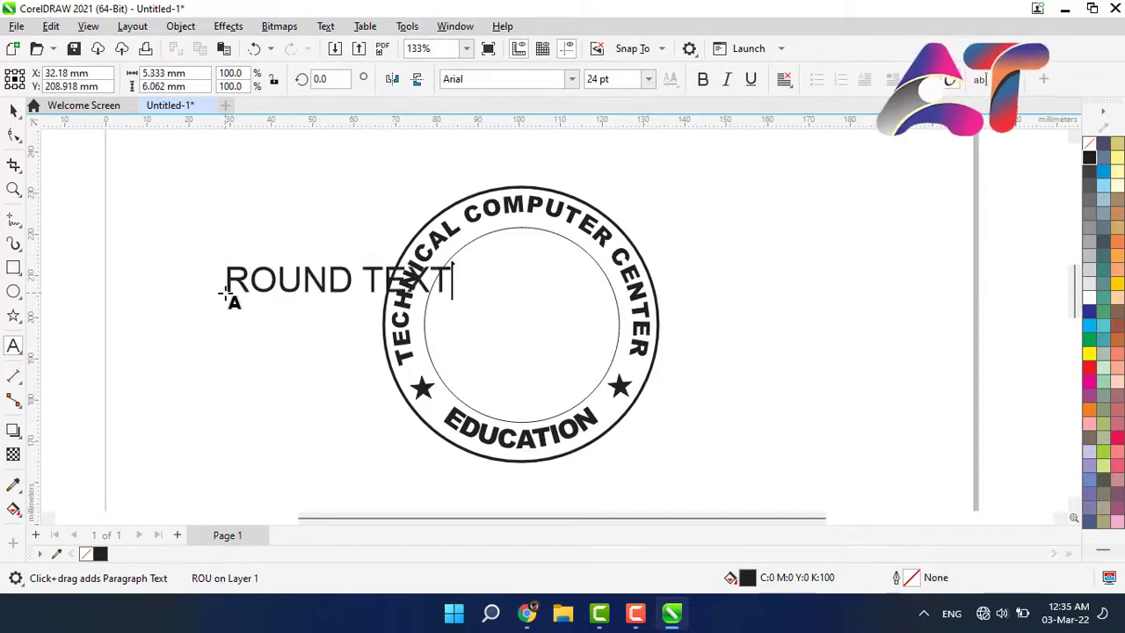
click(14, 110)
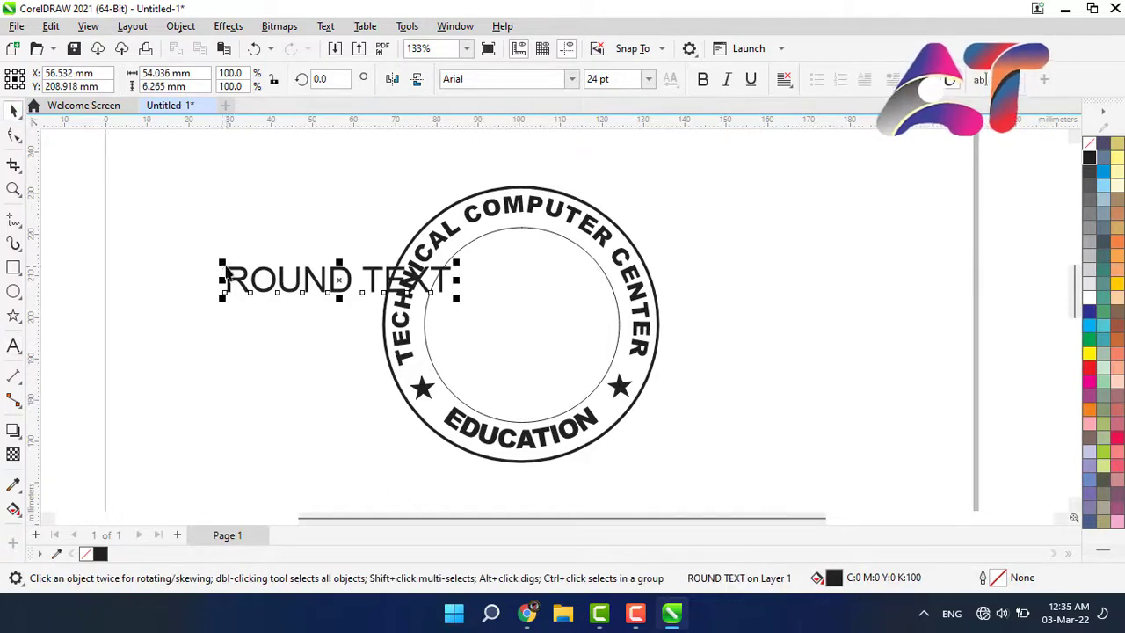
drag(225, 268, 514, 325)
Set the ROUND TEXT lettering to Impact at 24 pt and centre it in the inner circle.
click(495, 80)
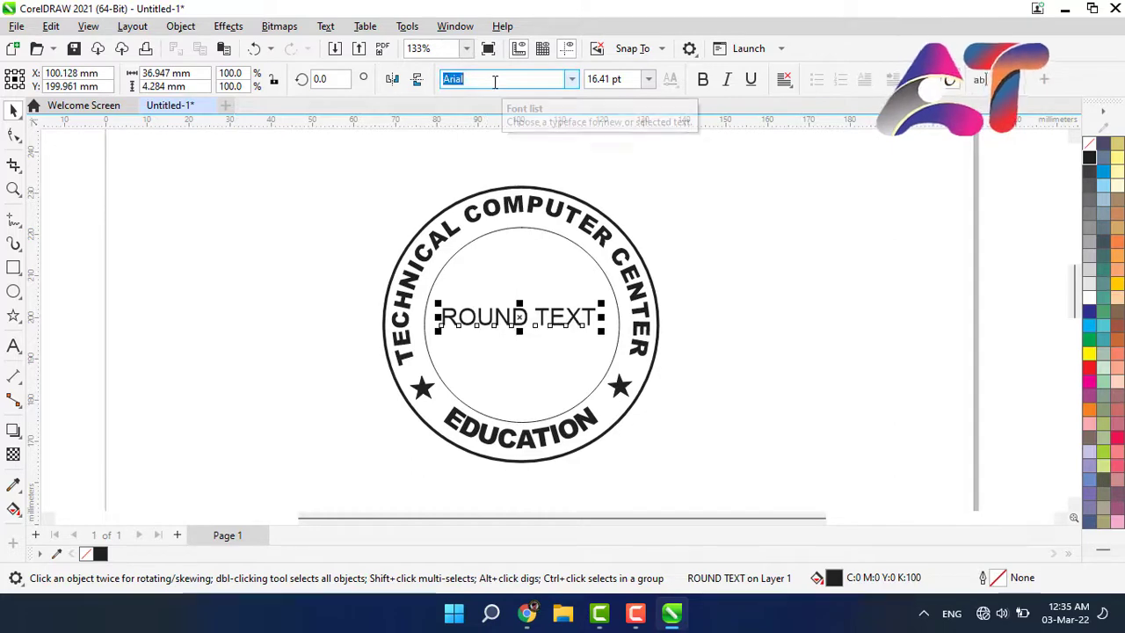
text(Impact)
key(Return)
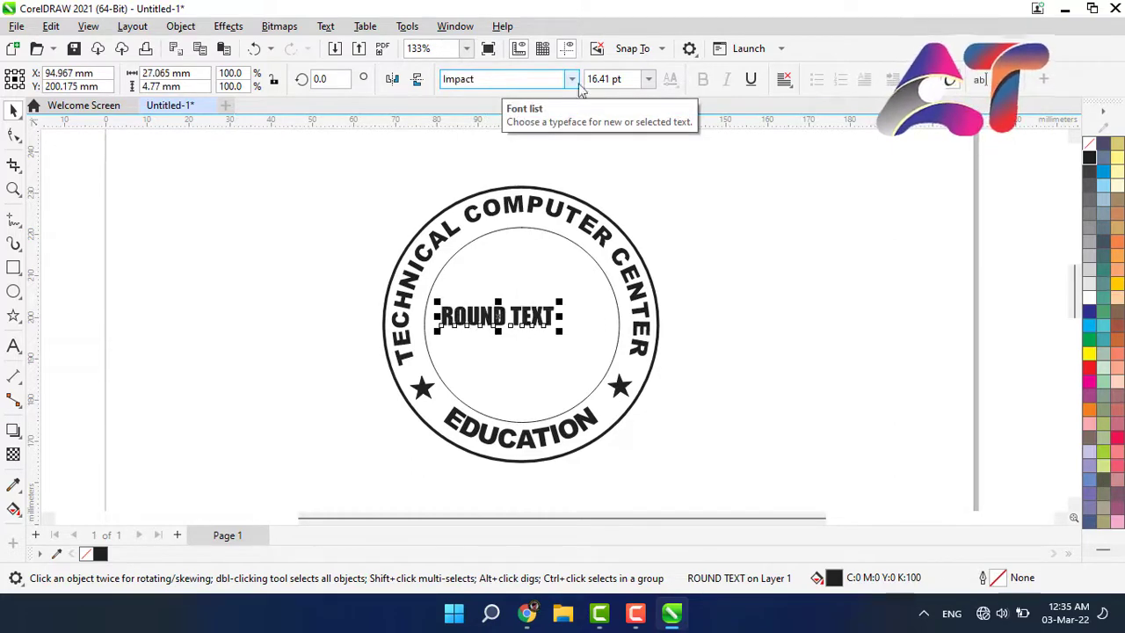
click(648, 79)
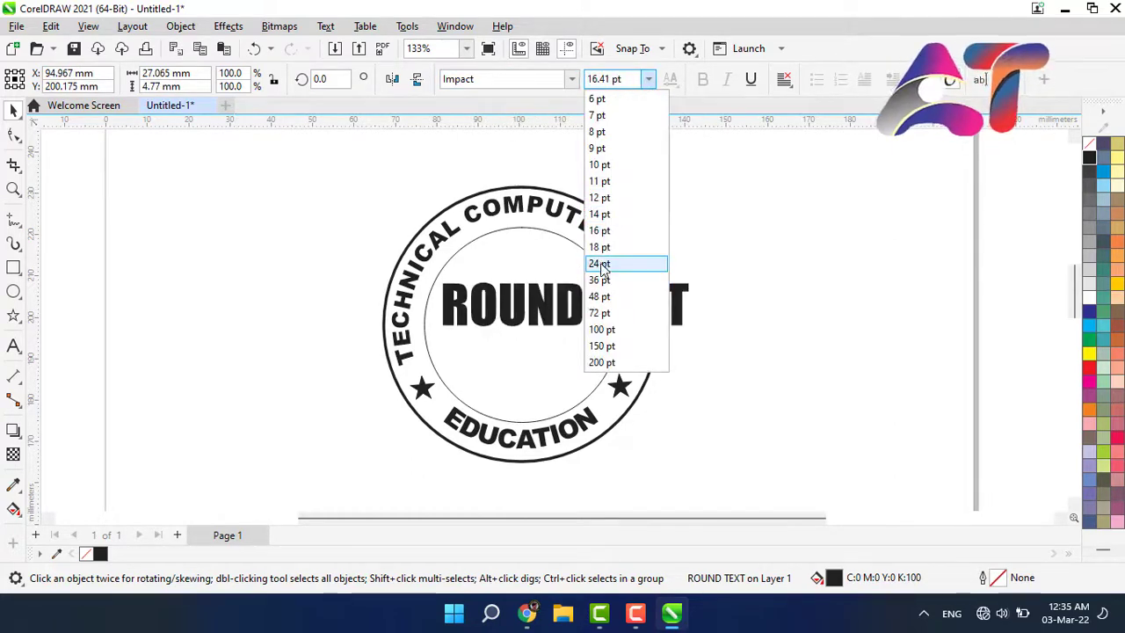
click(601, 266)
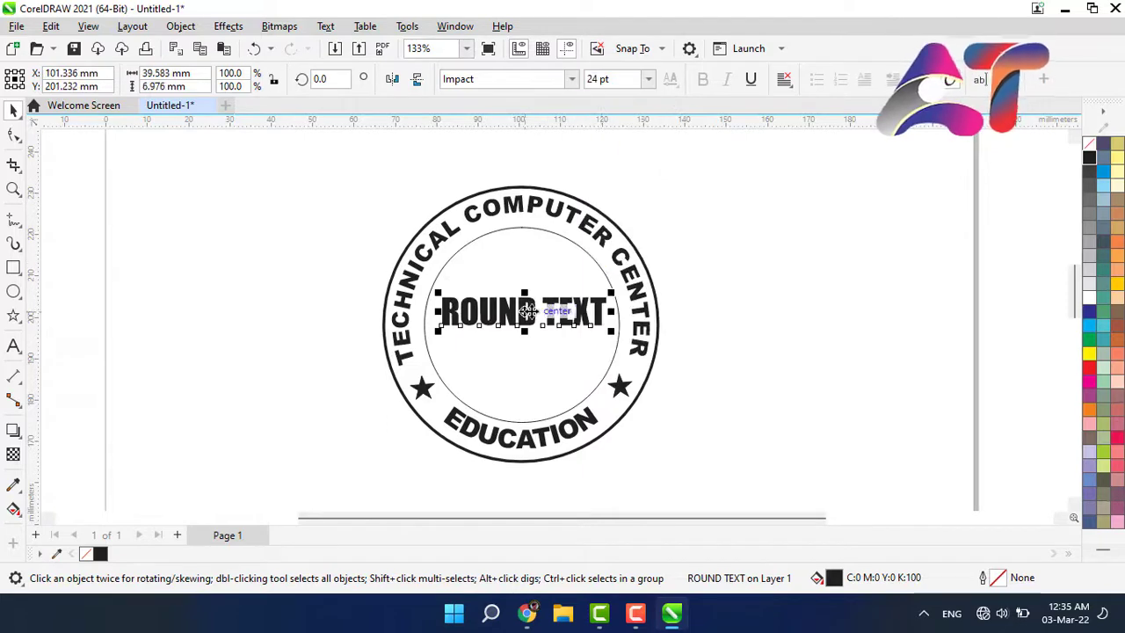
drag(528, 310, 525, 325)
click(789, 283)
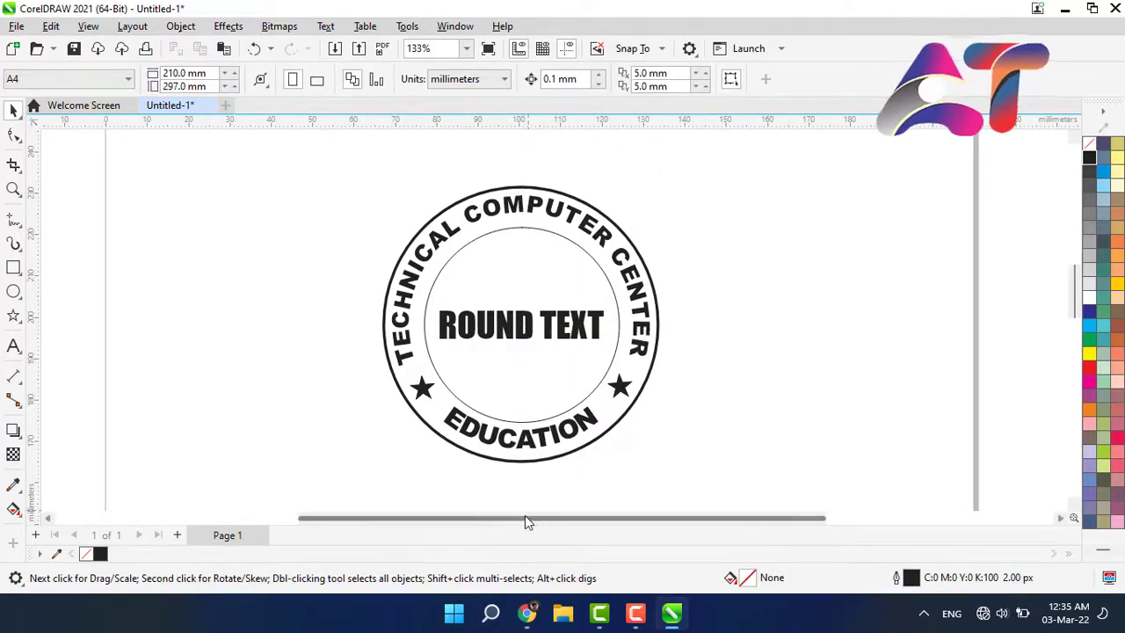
Draw a second circle about 58.6 mm in diameter in the empty space beside the seal.
drag(523, 516, 599, 516)
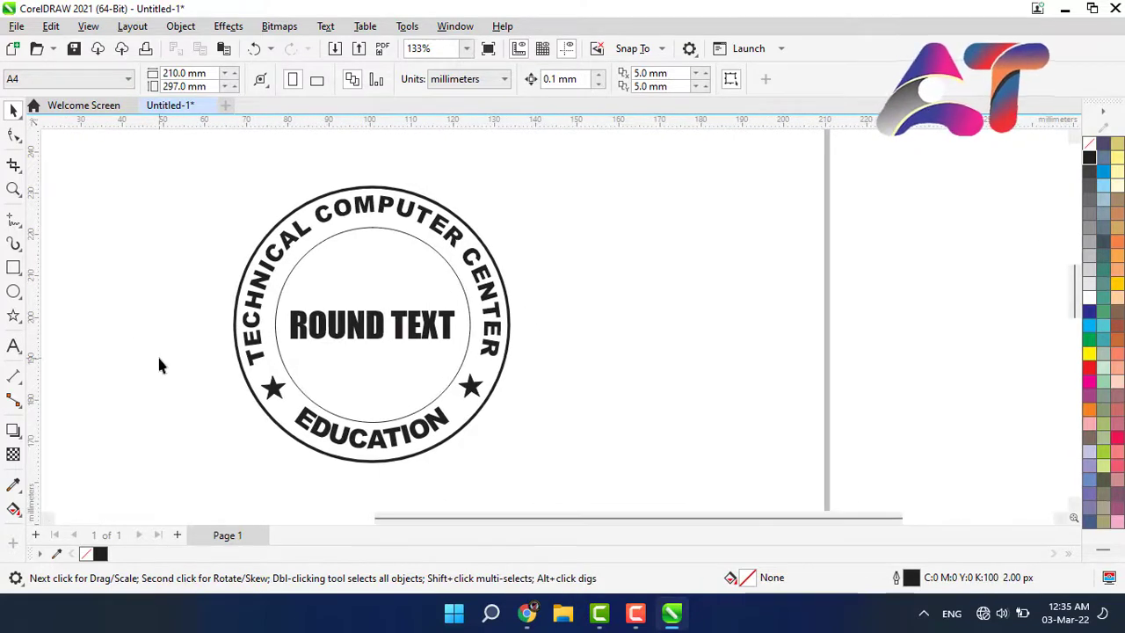
click(13, 291)
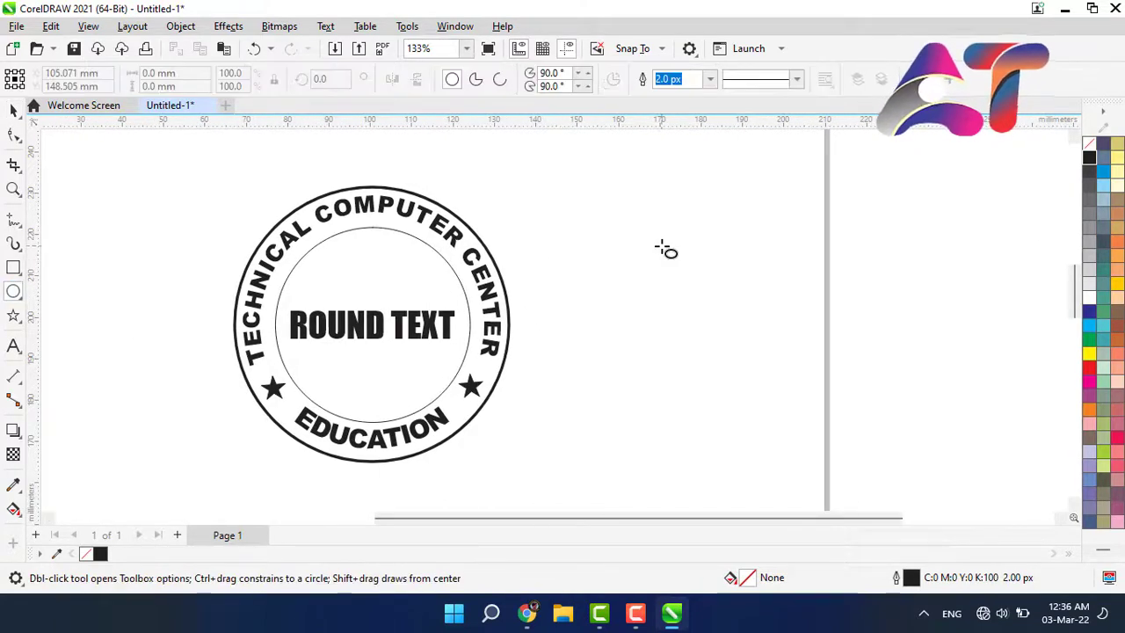
mouse_move(659, 245)
mouse_down()
mouse_move(781, 329)
mouse_move(877, 377)
mouse_move(903, 378)
mouse_up()
click(13, 110)
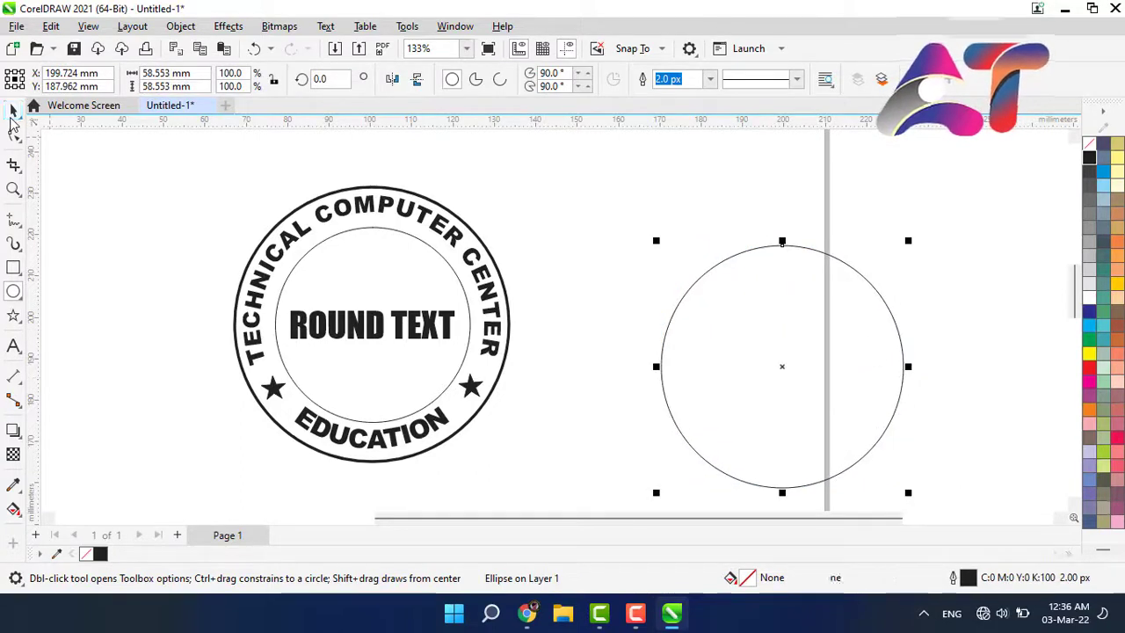
Add the text "TECHNICAL COMPUTER CENTER" along the outline of the second circle, starting from its top point.
click(13, 345)
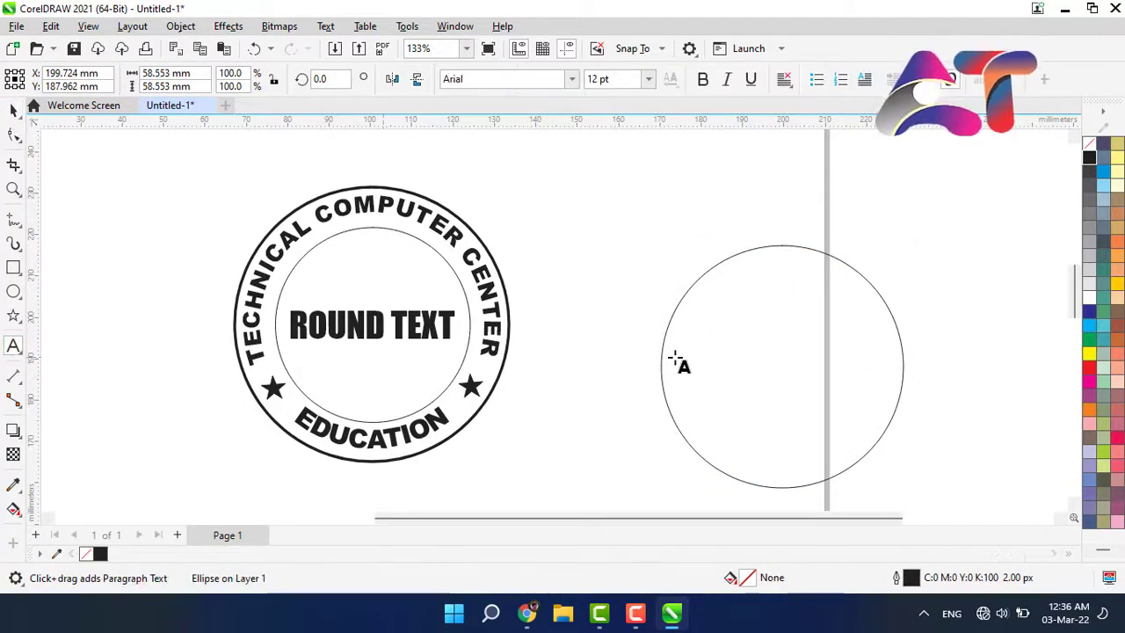
click(783, 247)
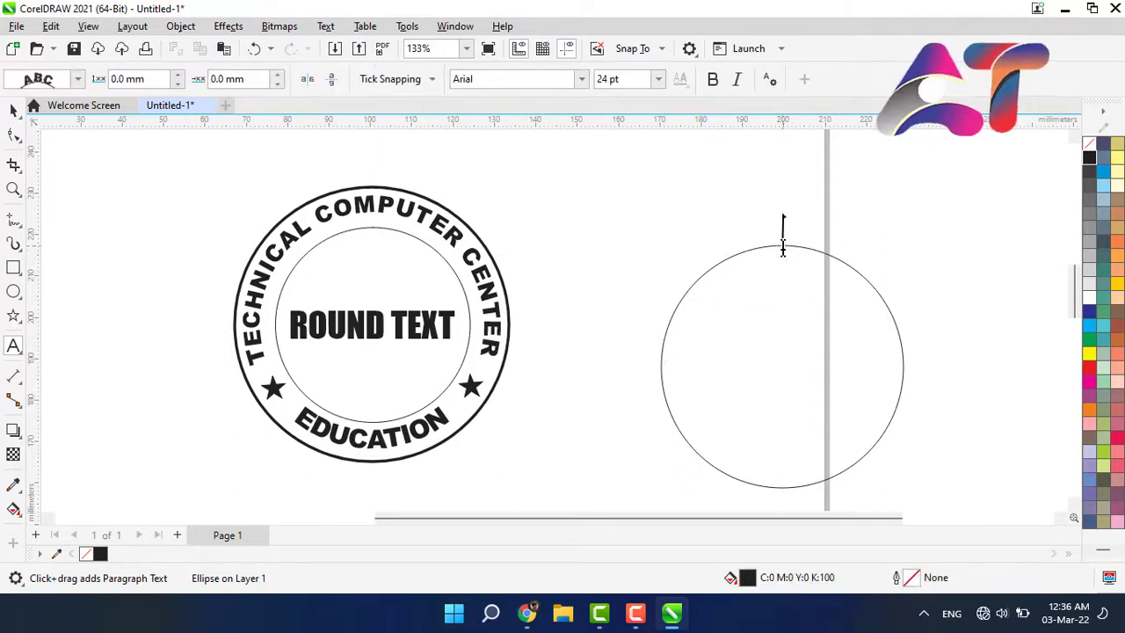
text(TE)
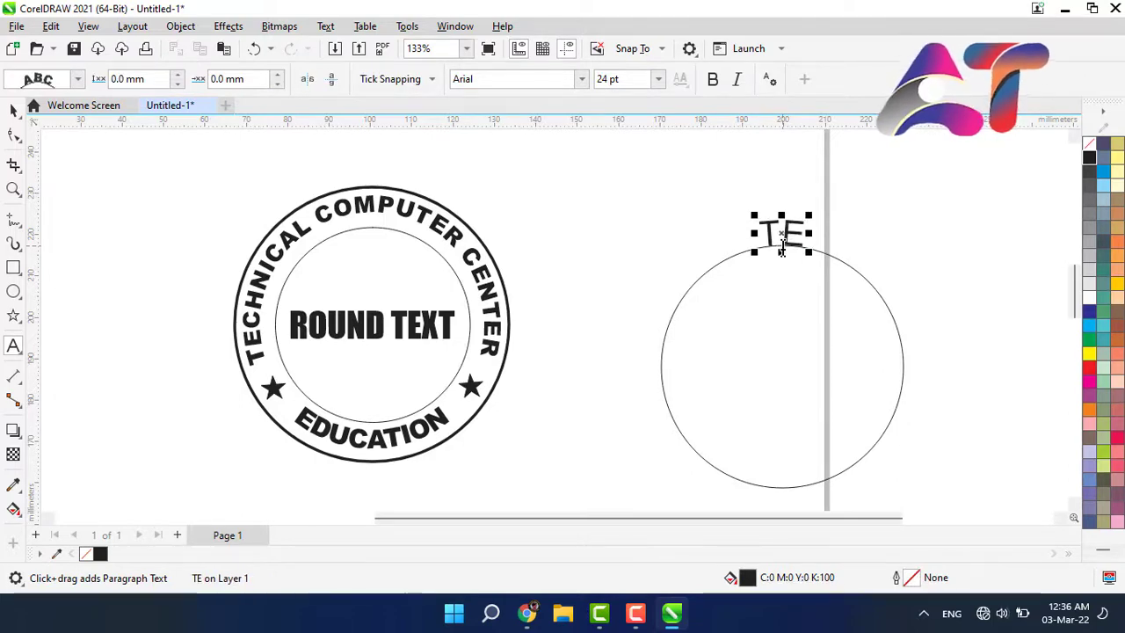
text(C)
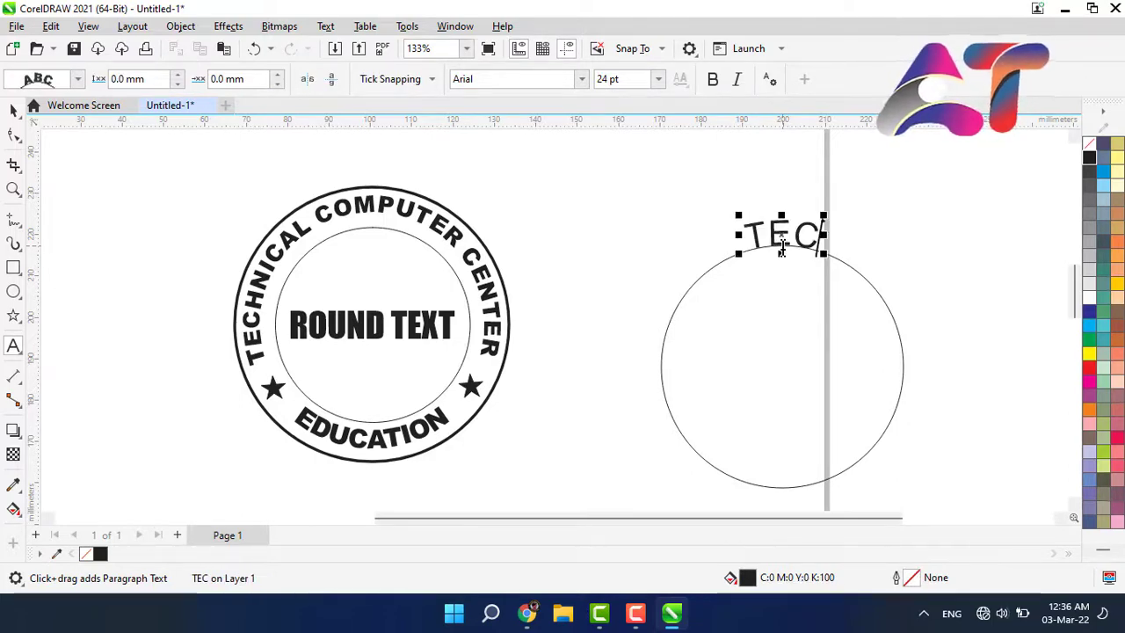
text(HNICAL)
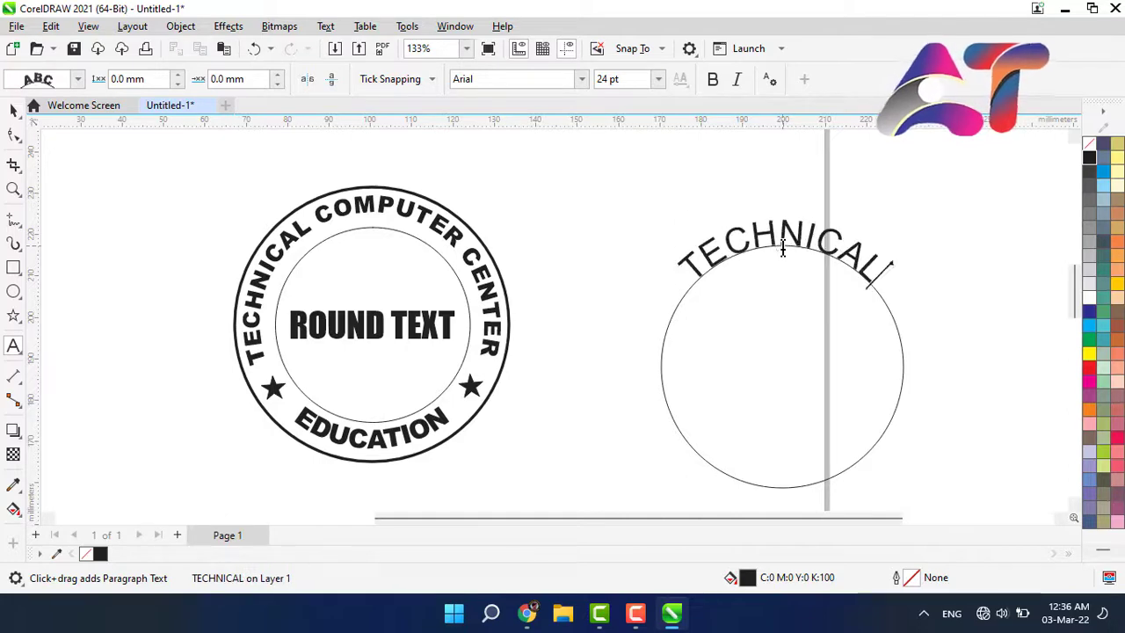
text( CO)
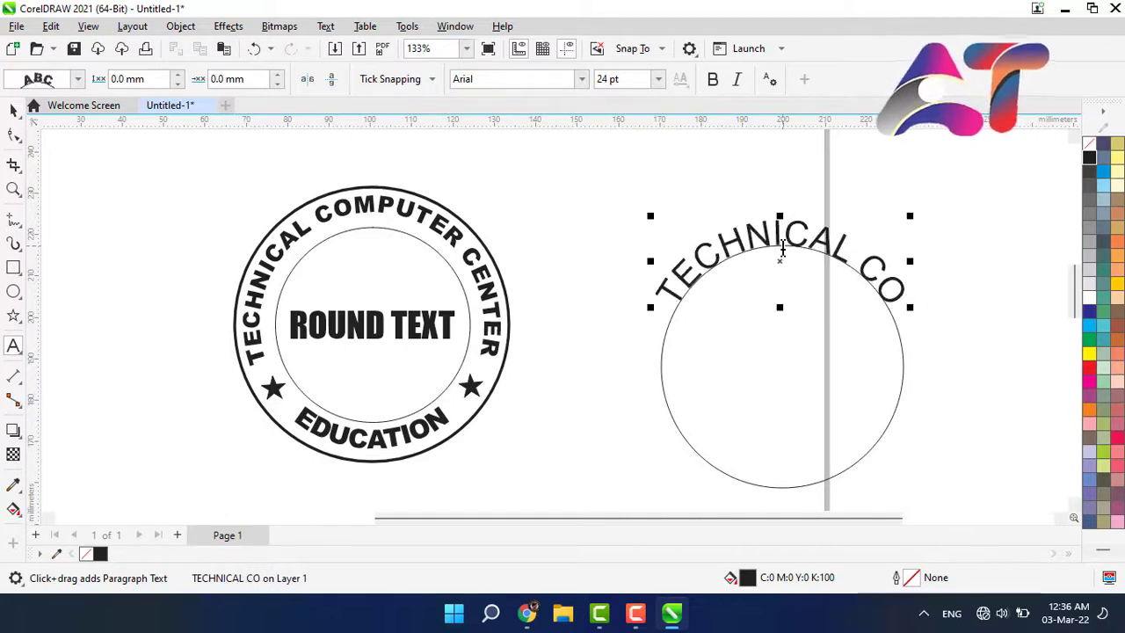
text(MPUTER )
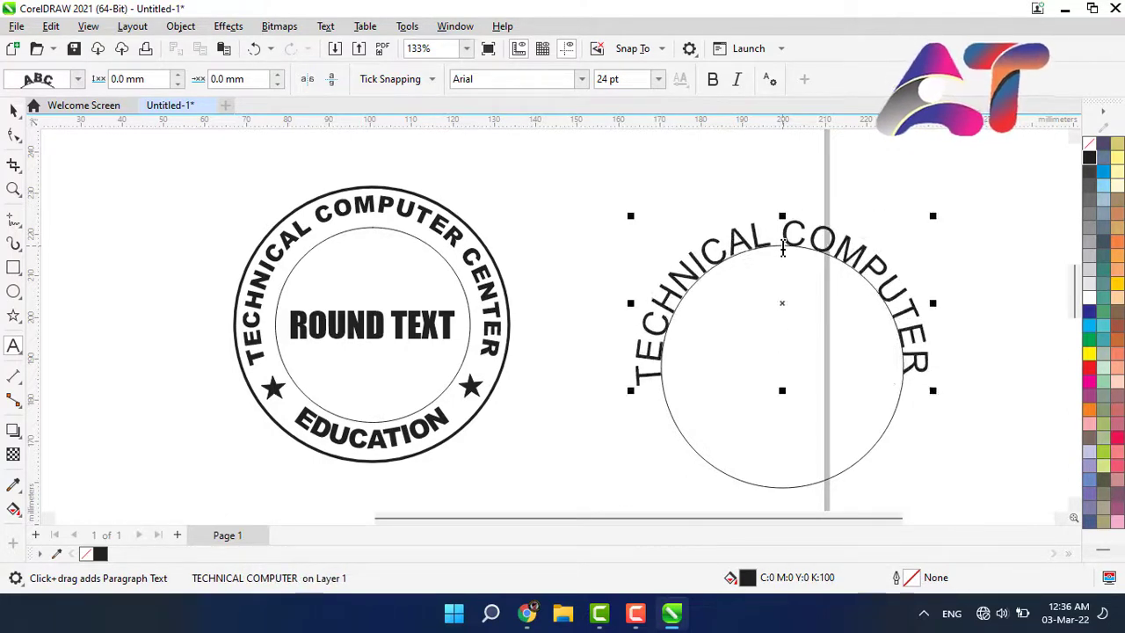
text(CENTER)
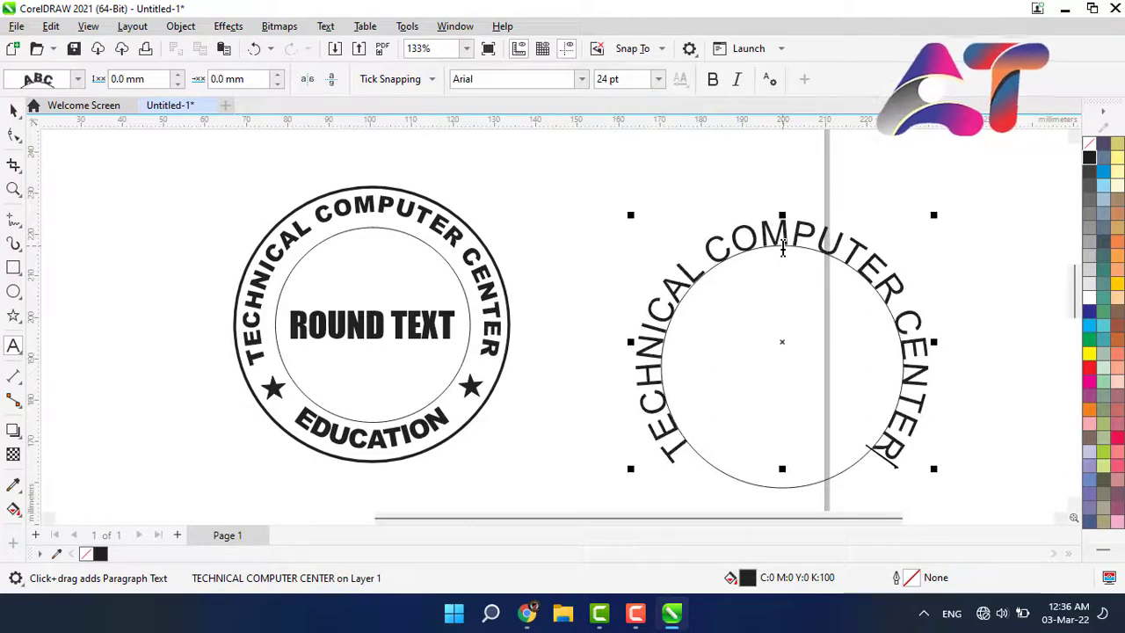
click(12, 113)
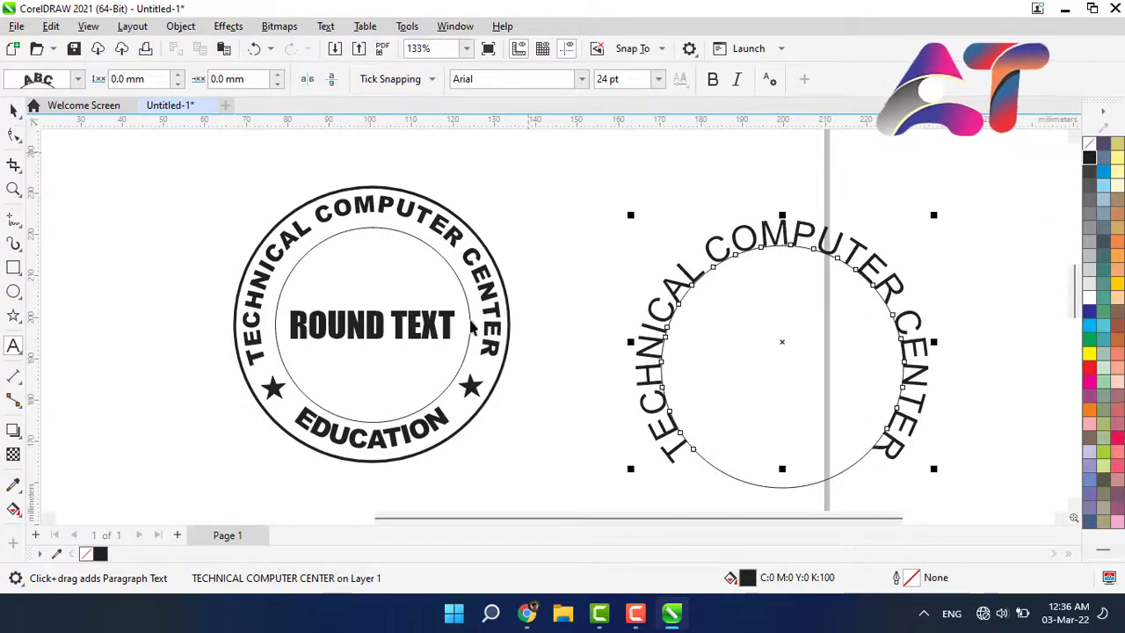
Delete the second circle together with its curved text.
click(659, 328)
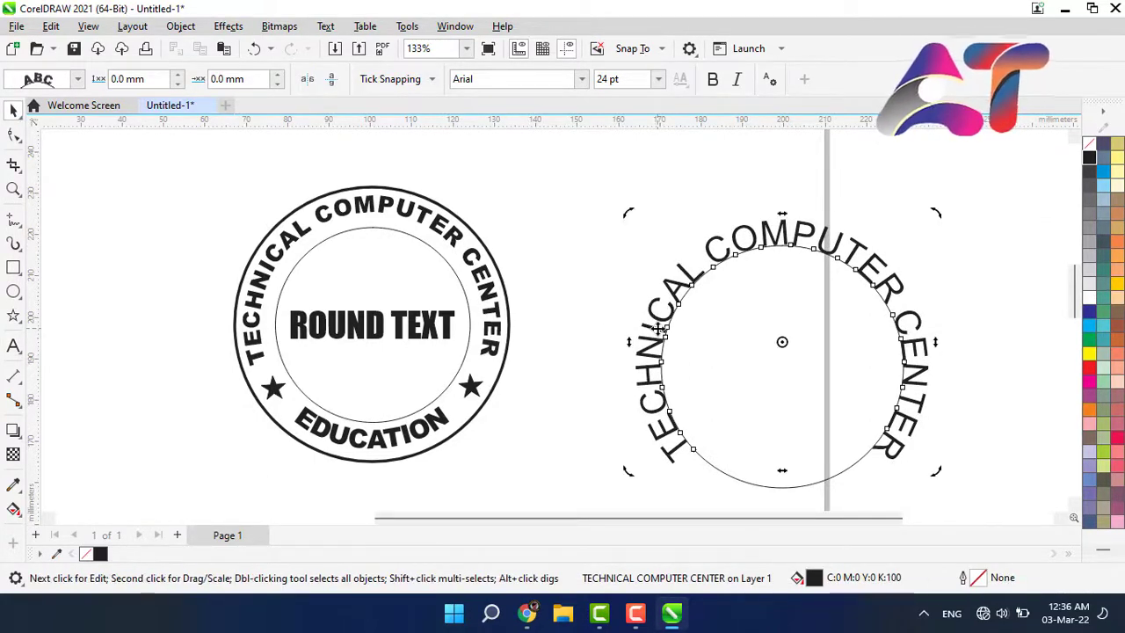
click(659, 329)
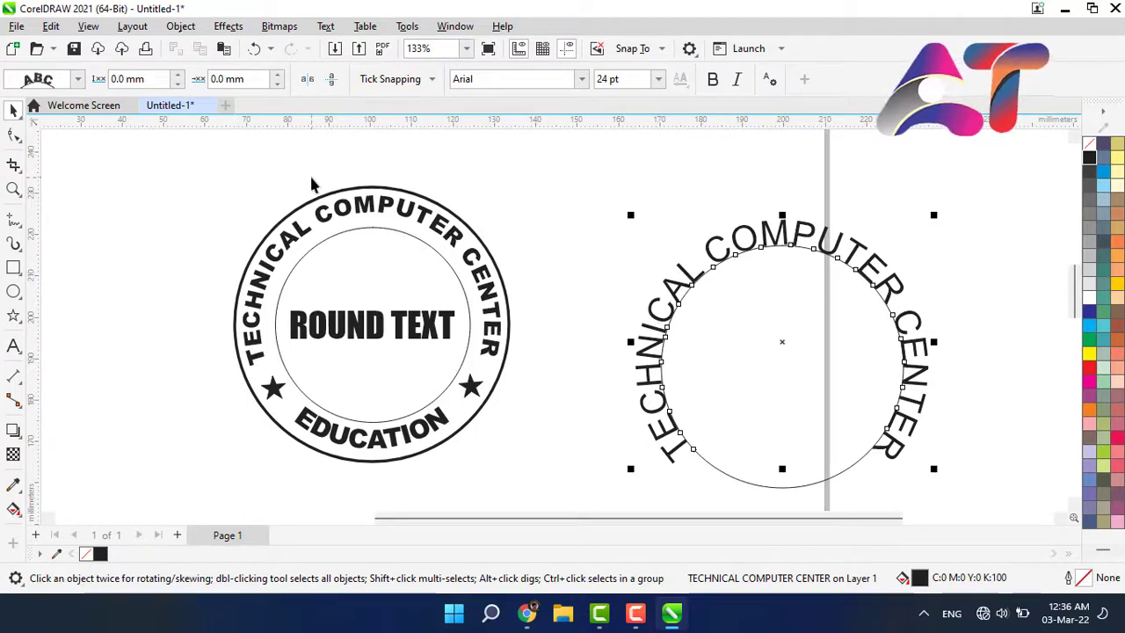
click(148, 216)
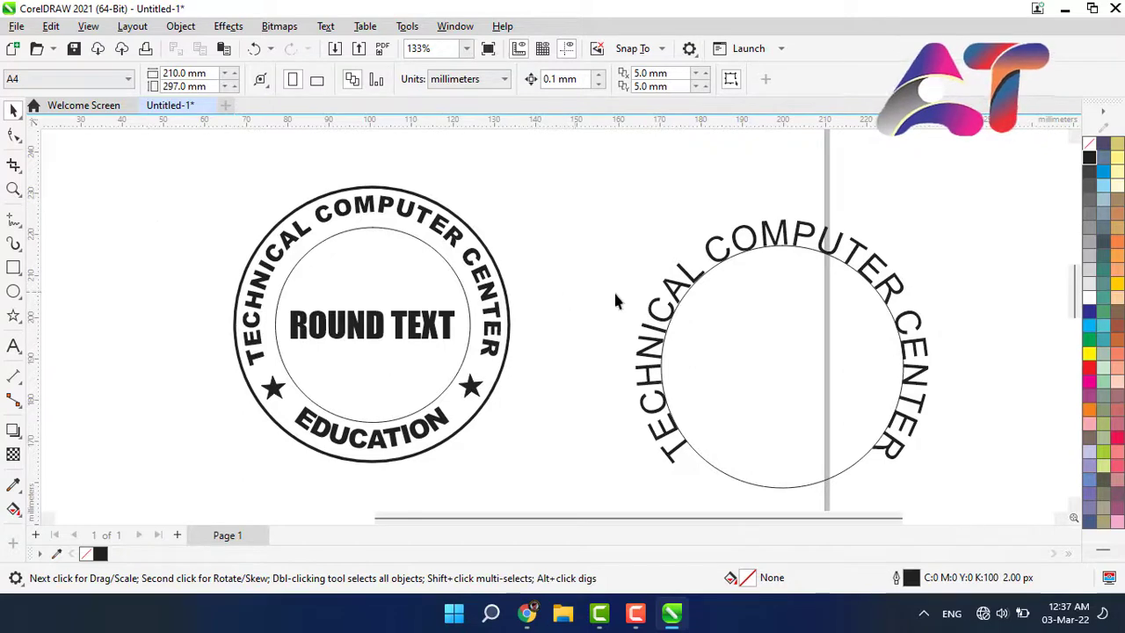
click(684, 285)
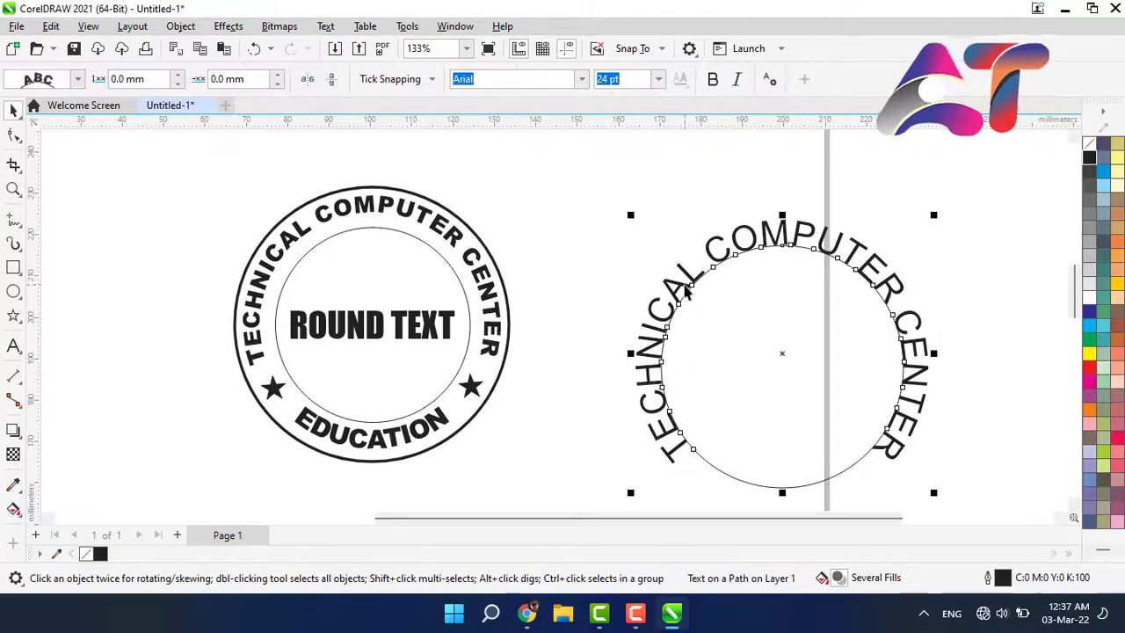
key(Delete)
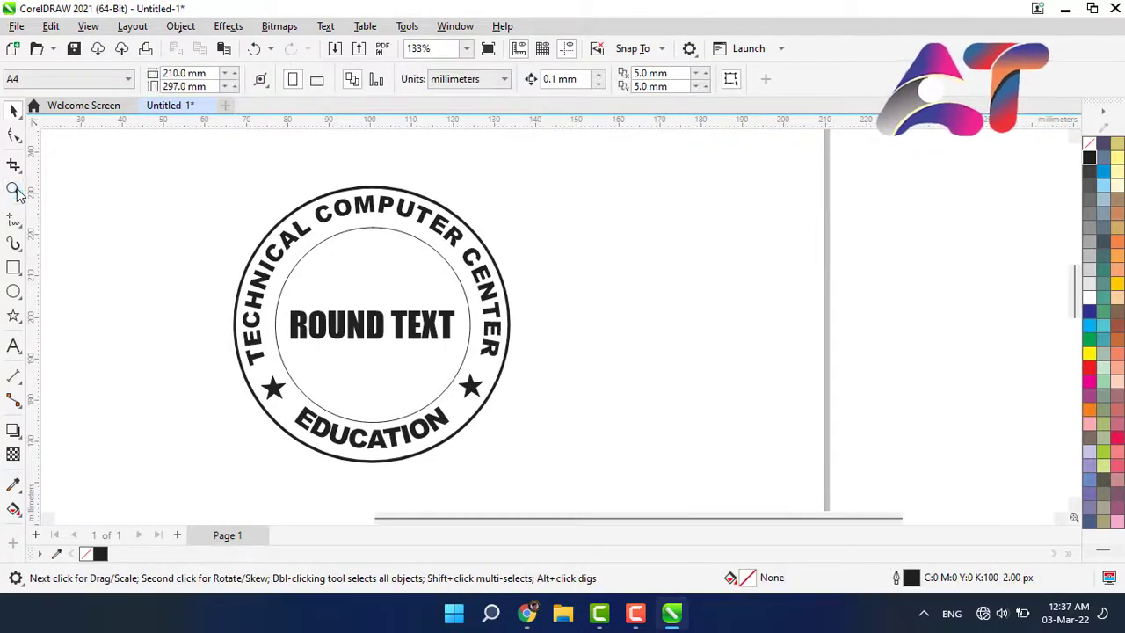
click(13, 189)
drag(209, 166, 522, 477)
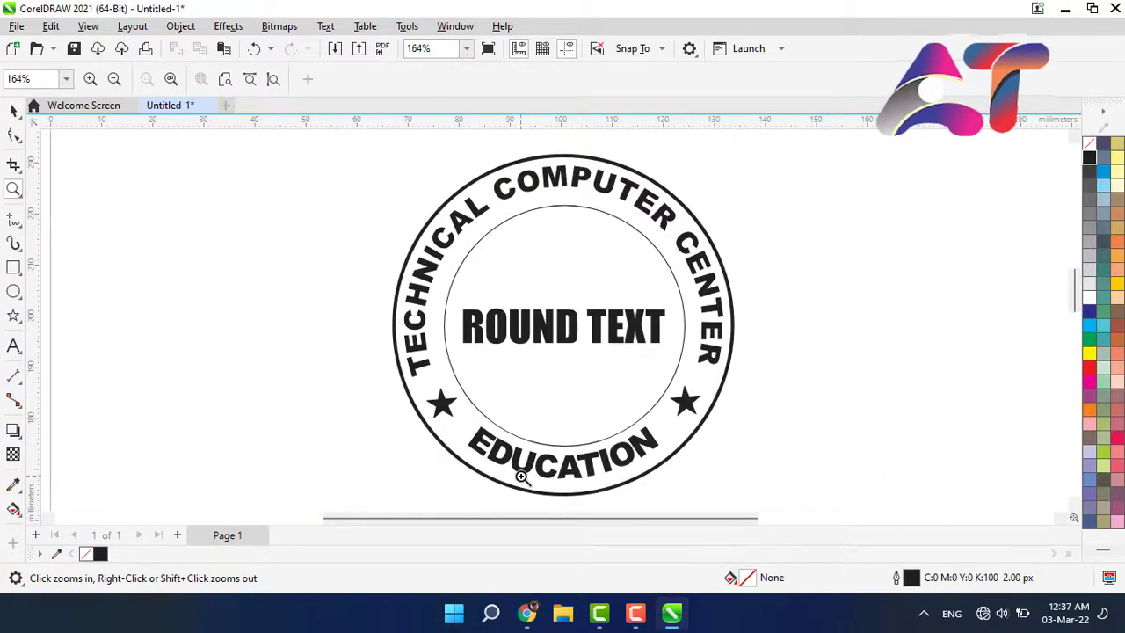
click(636, 614)
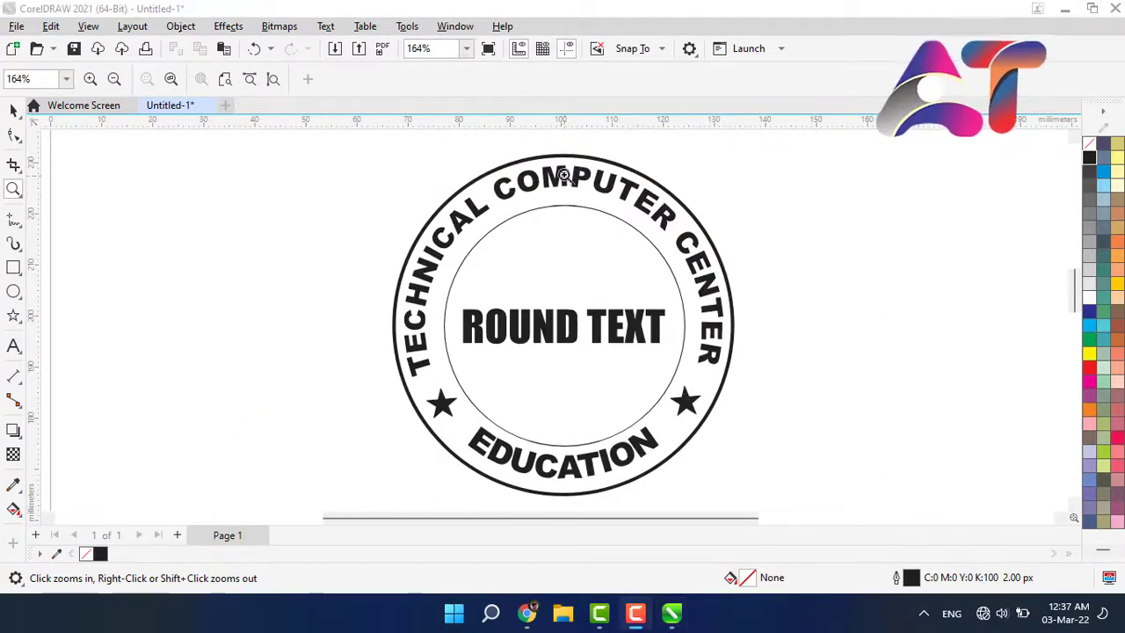